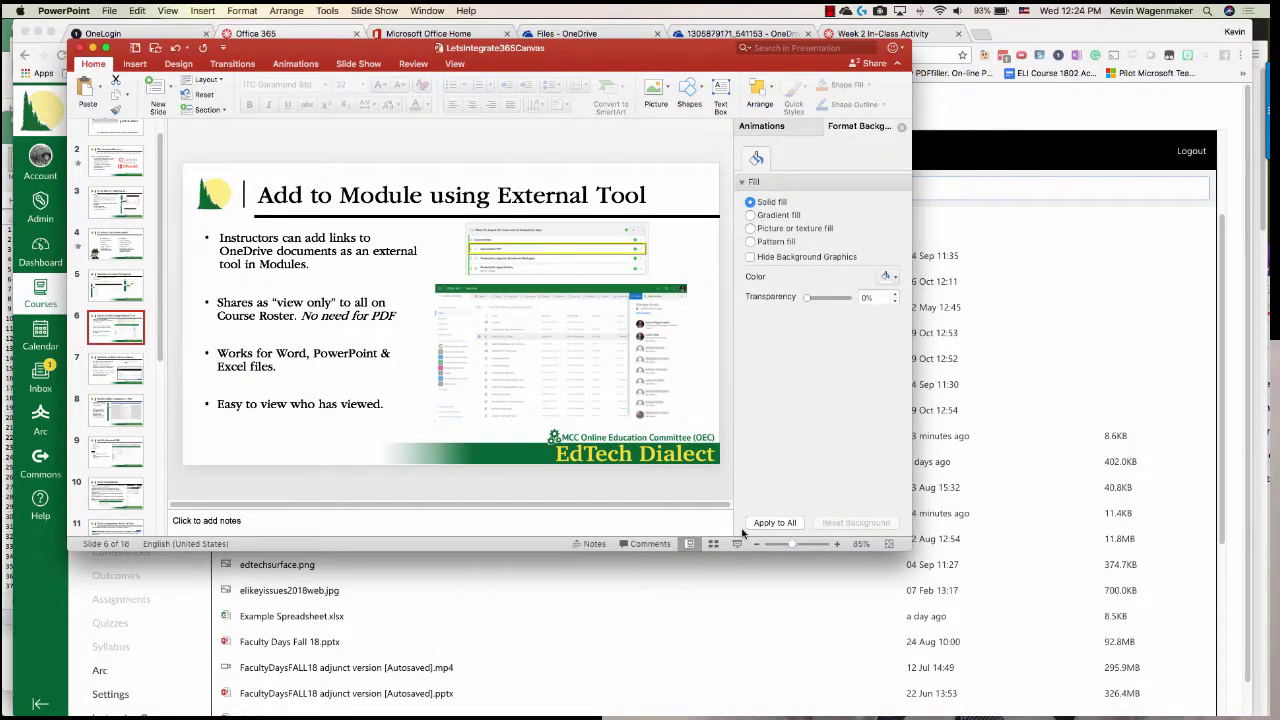
# - Switch to Chrome and open the home page of the Canvas course at the Week 1 module
pyautogui.press('super+Tab')
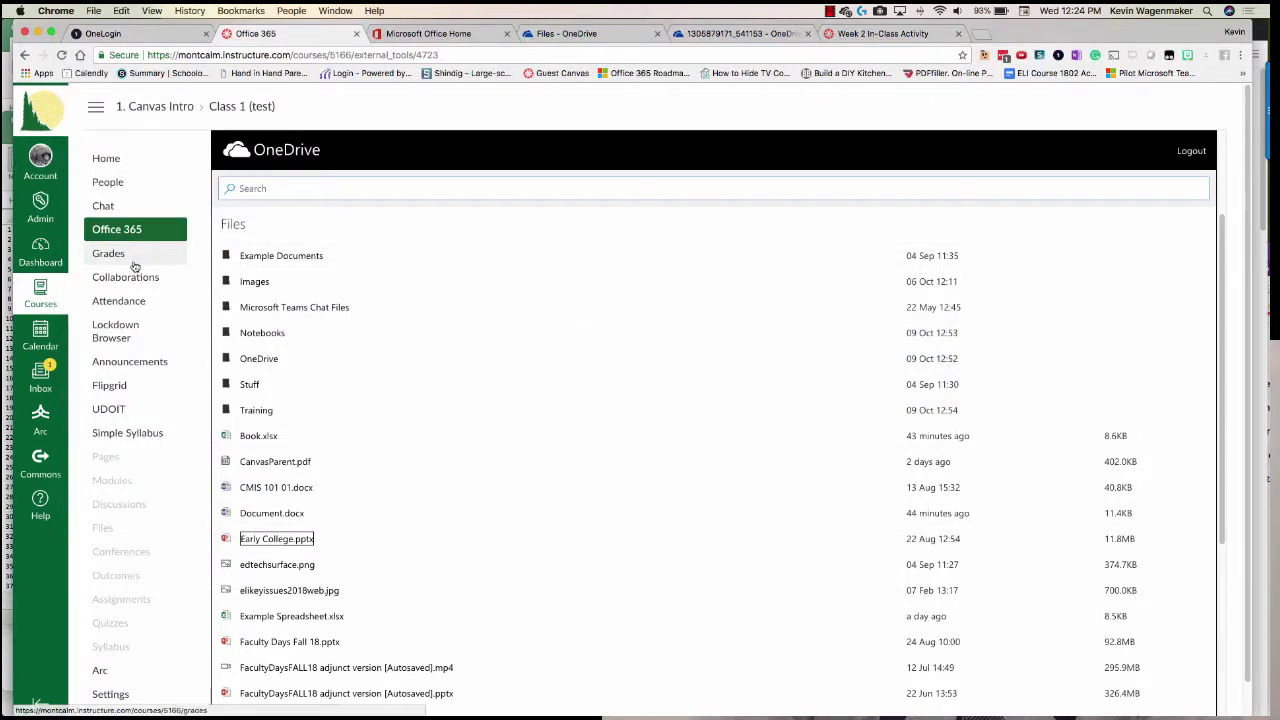
pyautogui.click(106, 166)
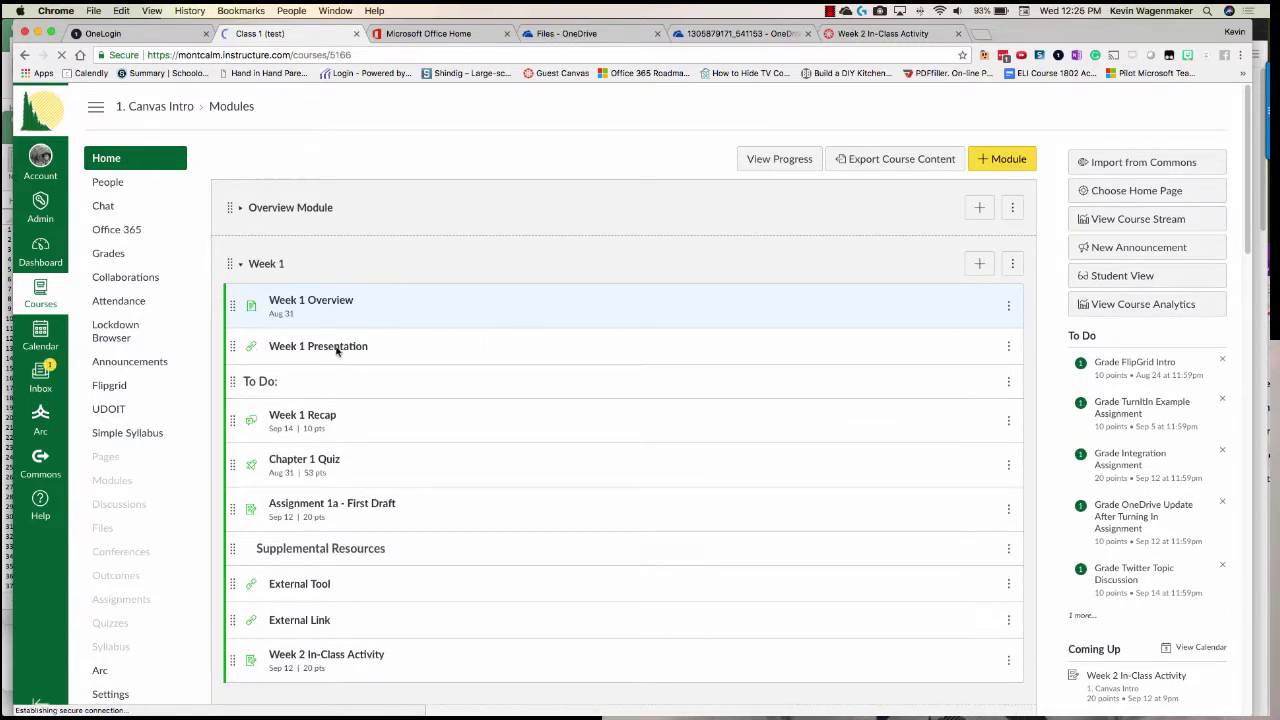
pyautogui.scroll(-3, 338, 352)
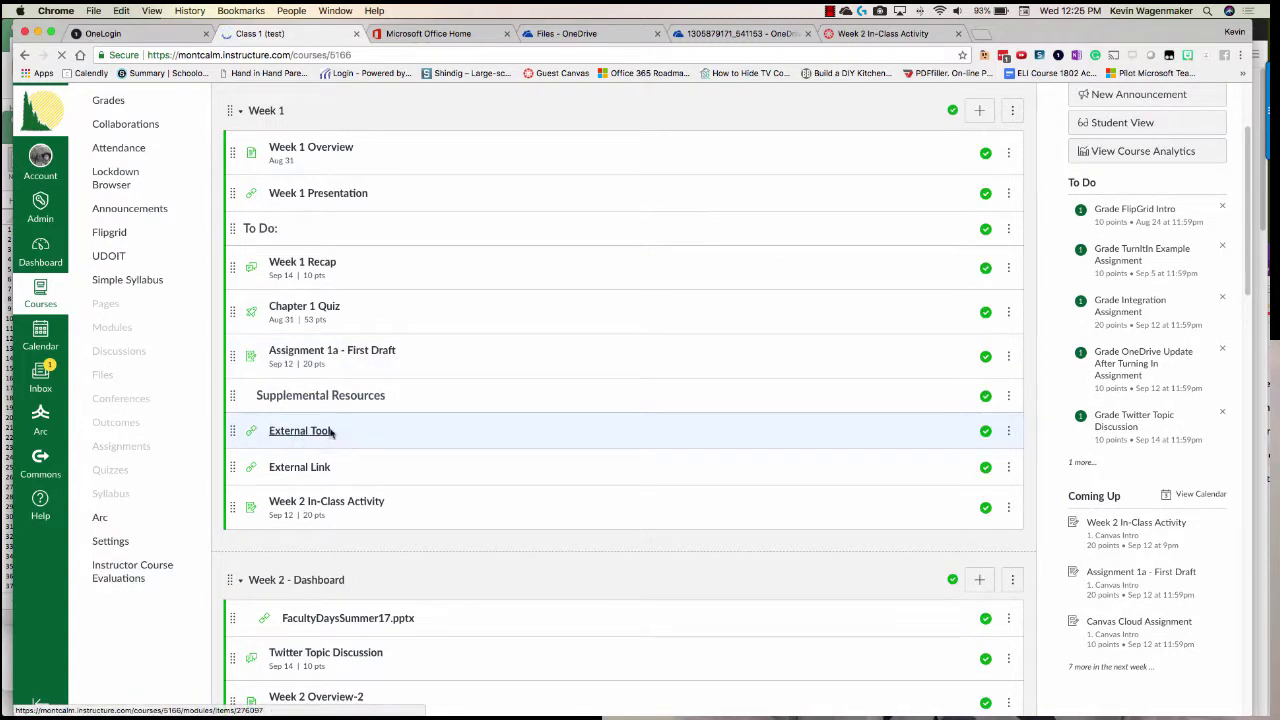
pyautogui.scroll(1, 556, 382)
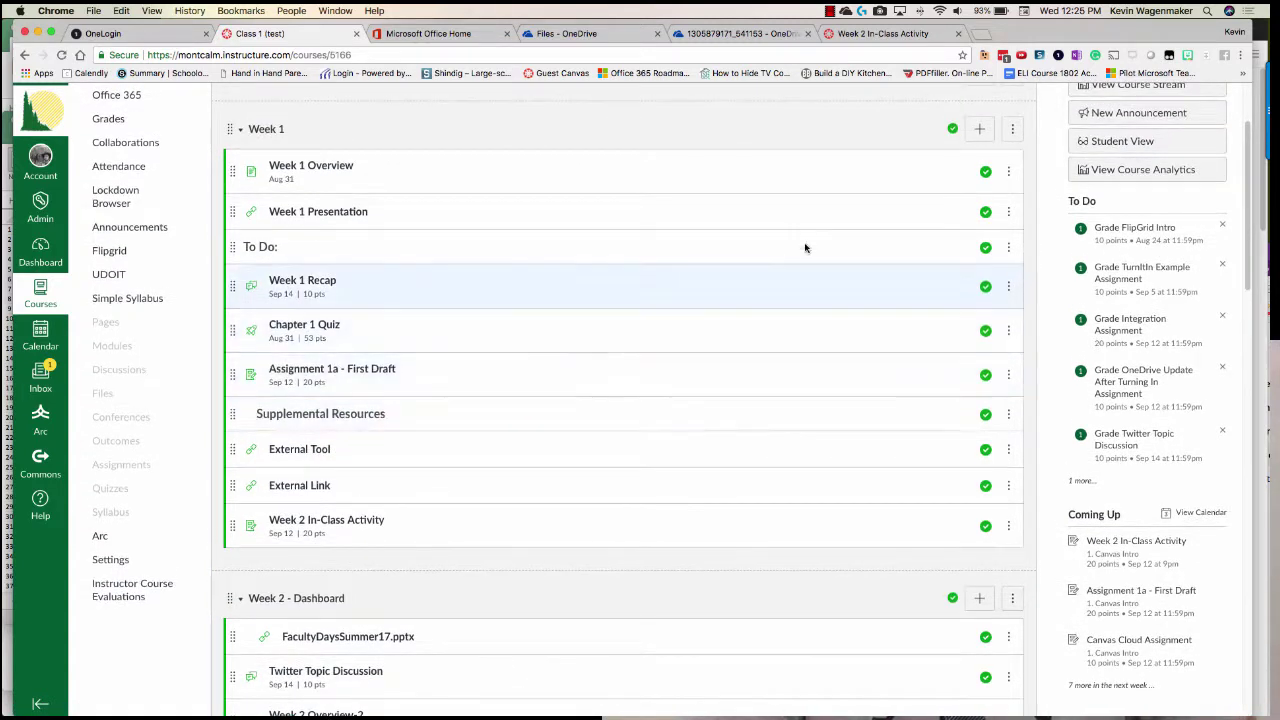
# - Start adding an External Tool item to the Week 1 module and choose Office 365 as the tool
pyautogui.click(979, 130)
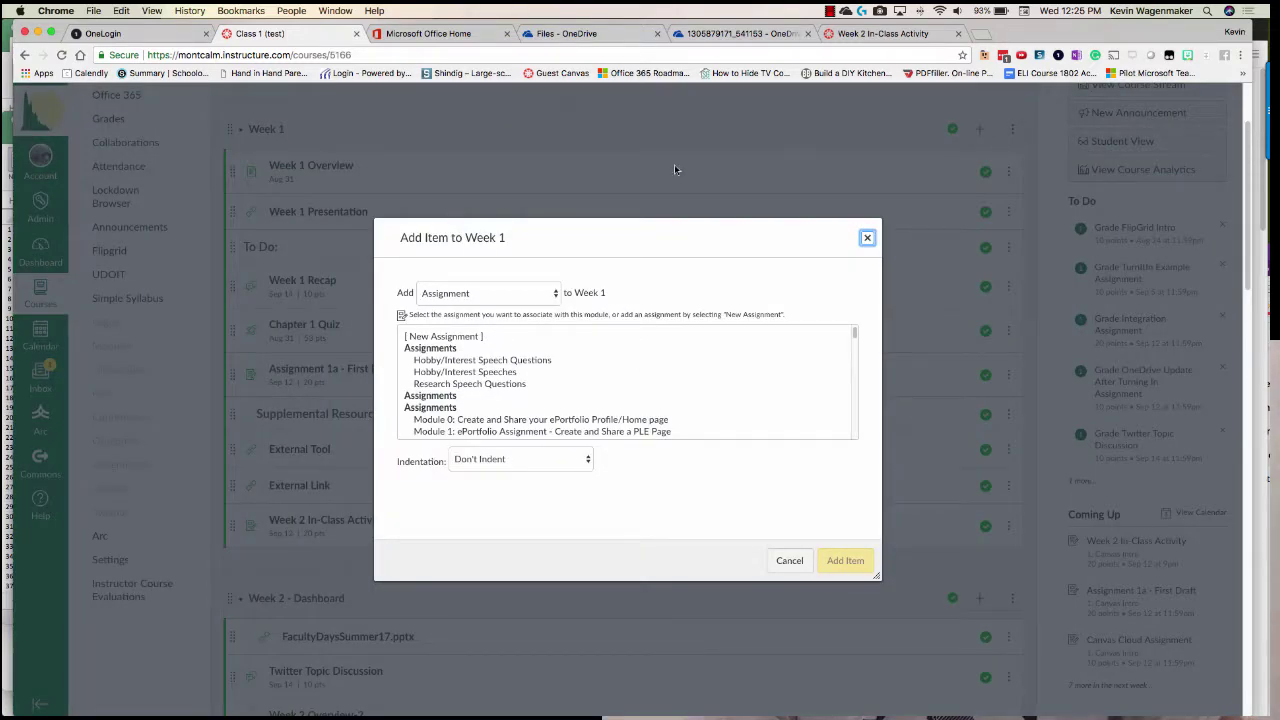
pyautogui.click(489, 291)
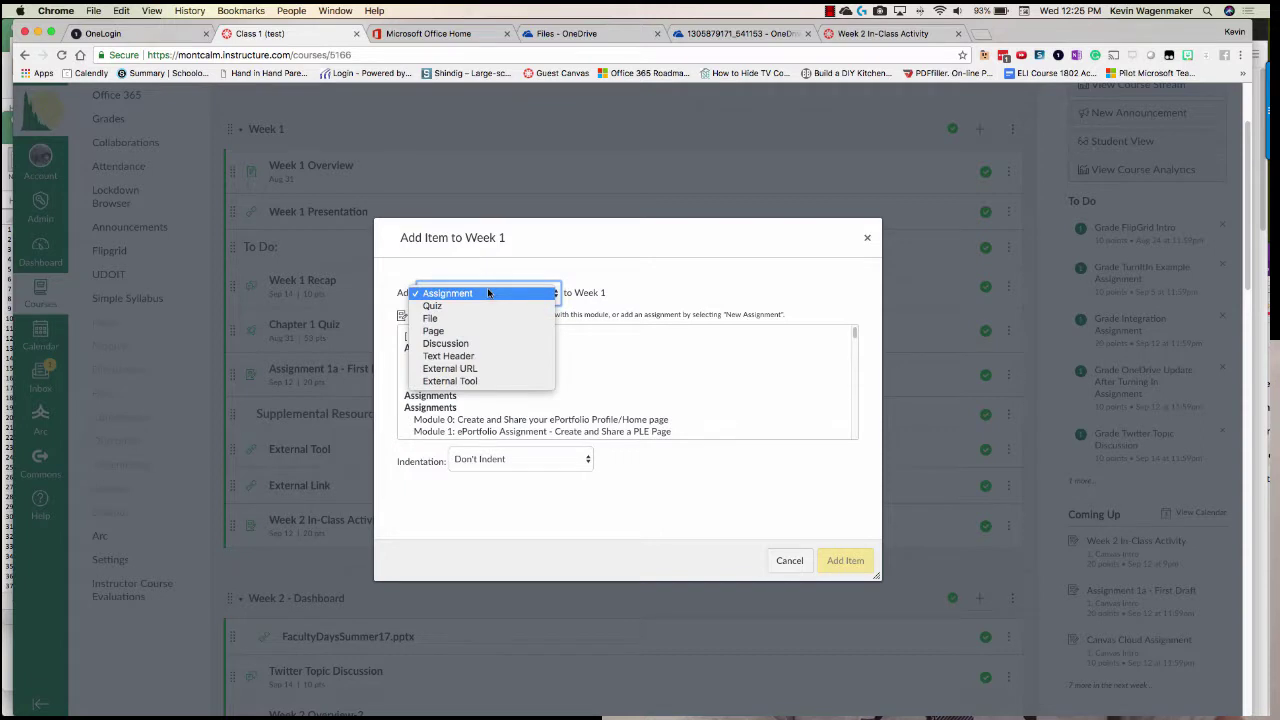
pyautogui.click(492, 382)
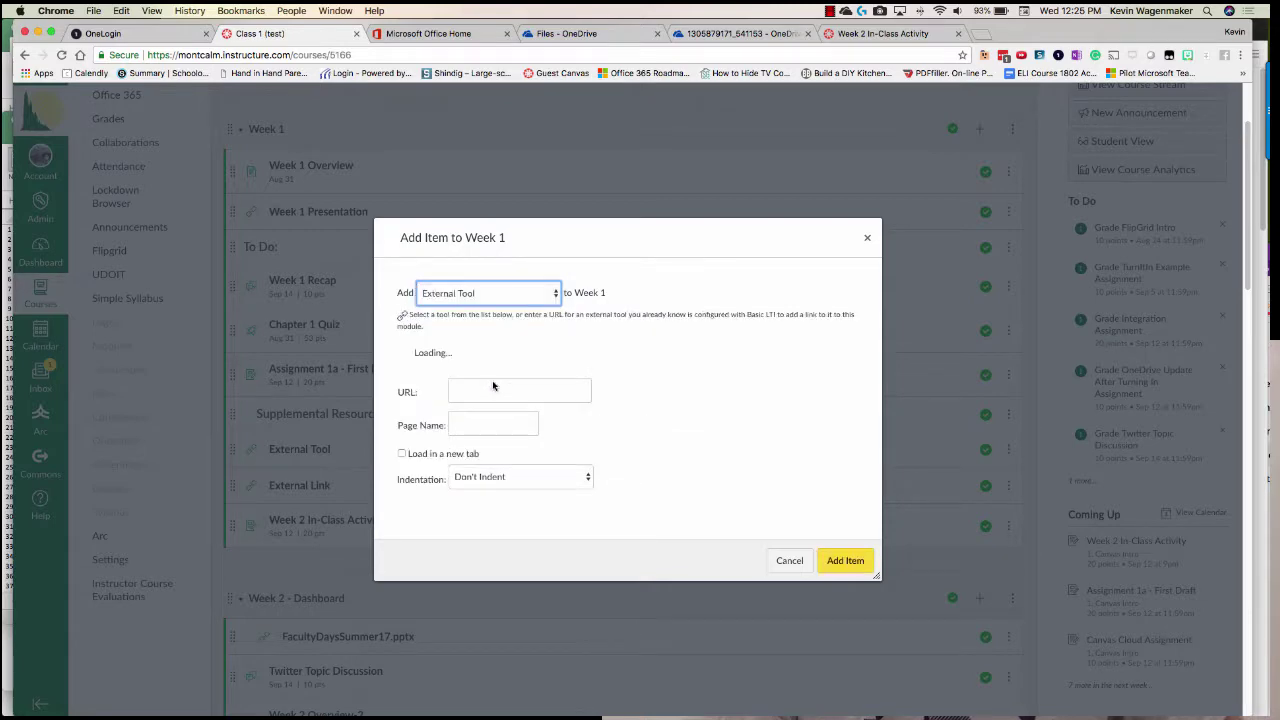
pyautogui.scroll(-5, 585, 371)
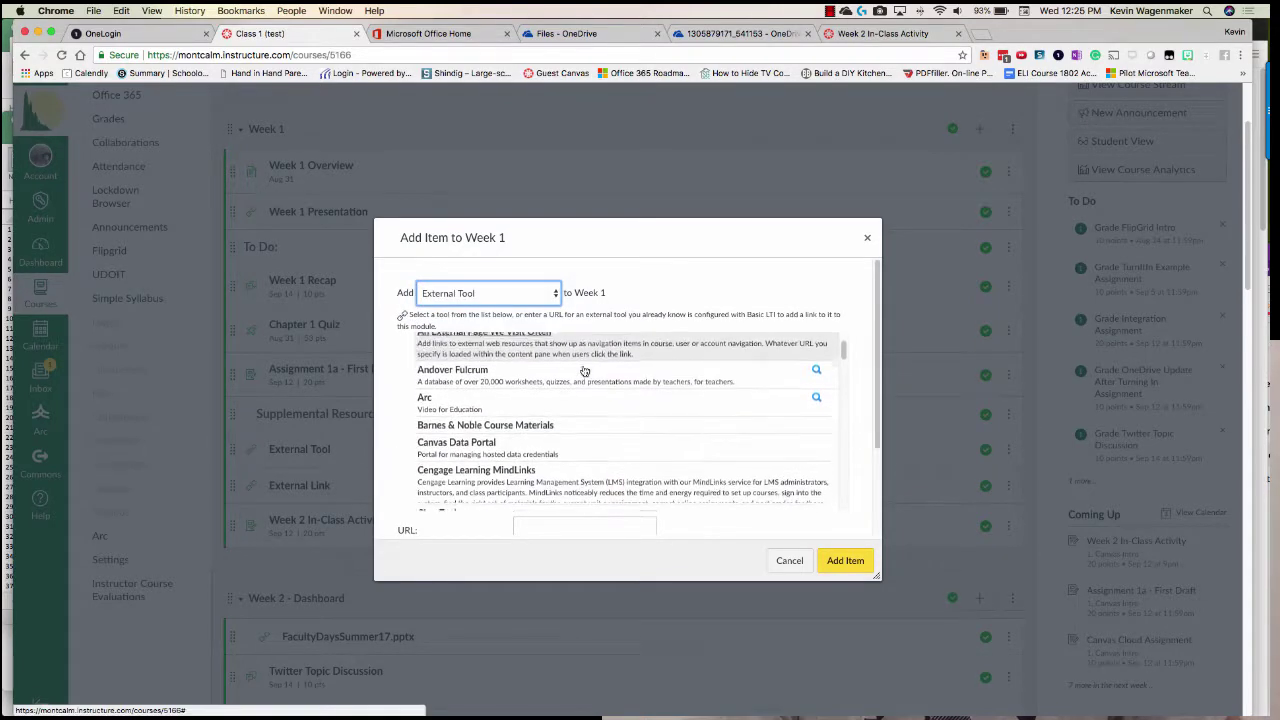
pyautogui.scroll(-10, 585, 371)
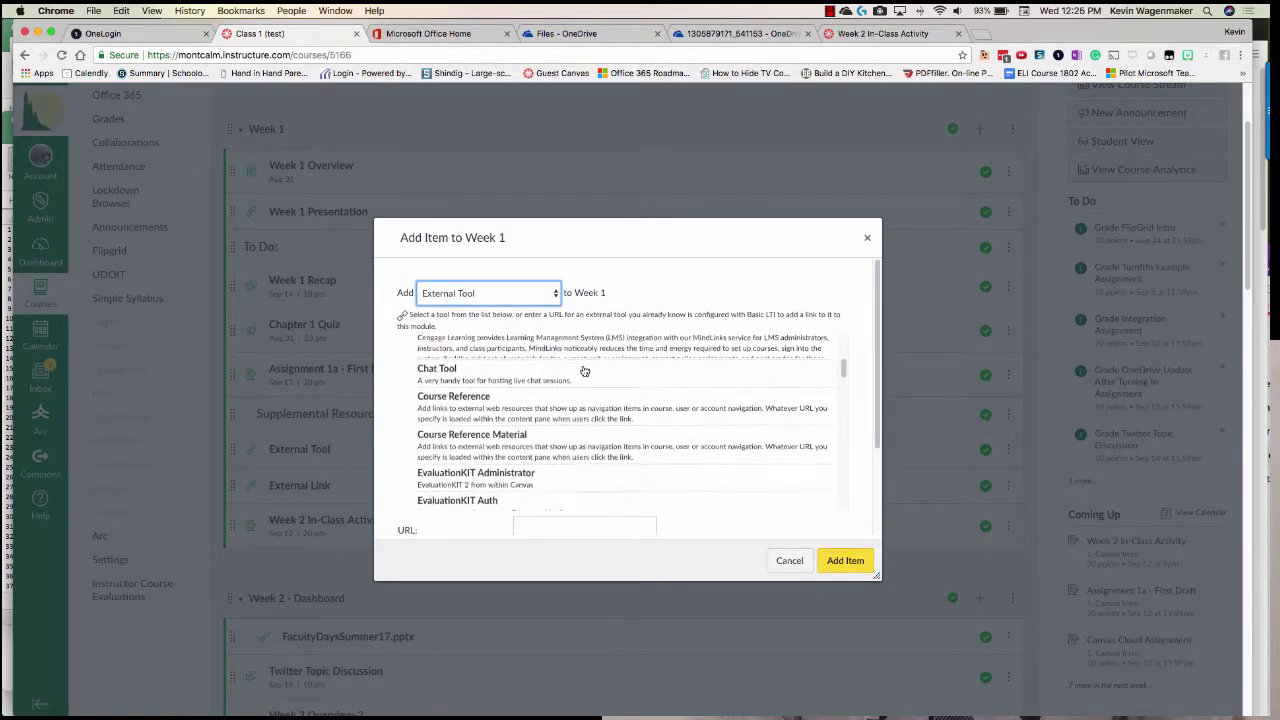
pyautogui.scroll(-10, 585, 371)
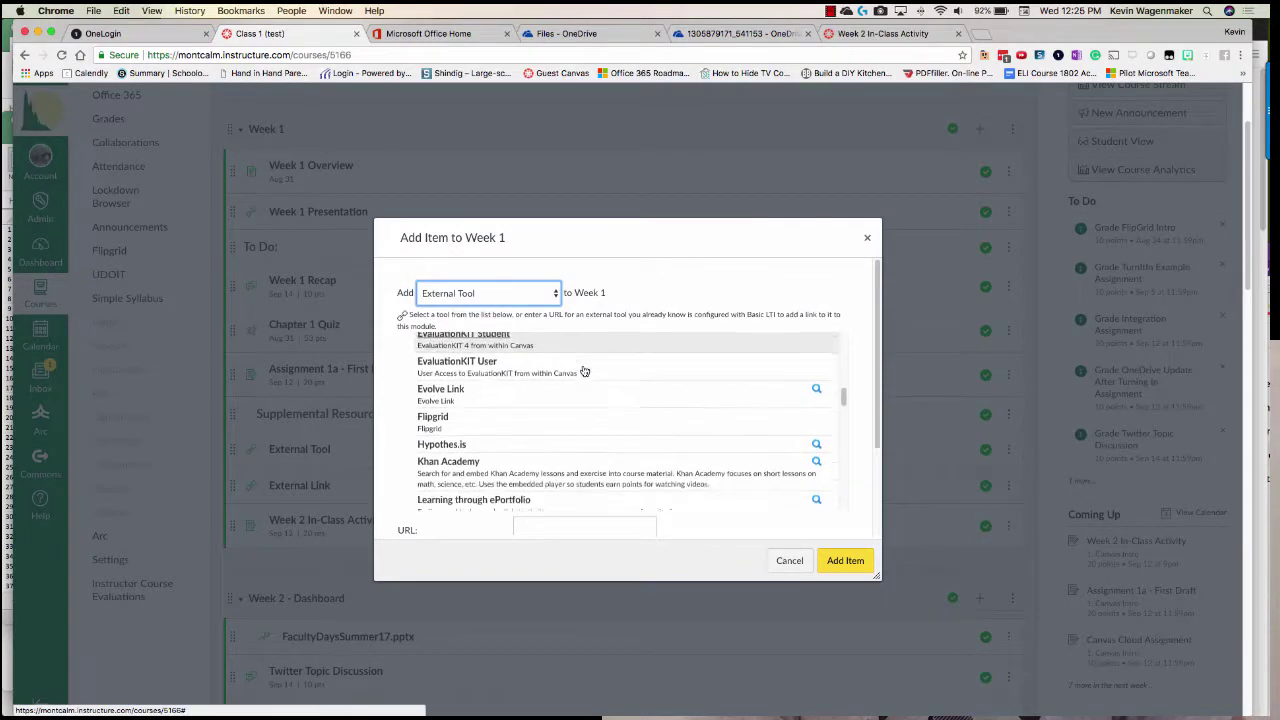
pyautogui.scroll(-5, 585, 371)
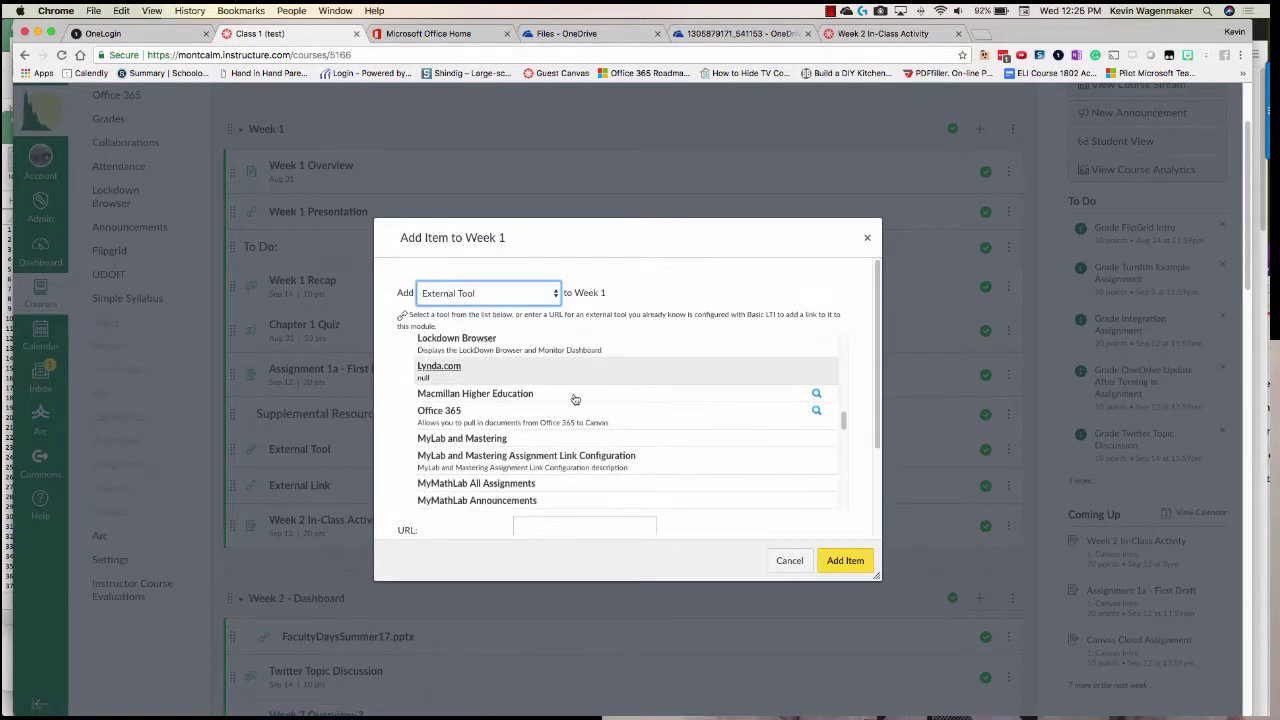
pyautogui.click(547, 416)
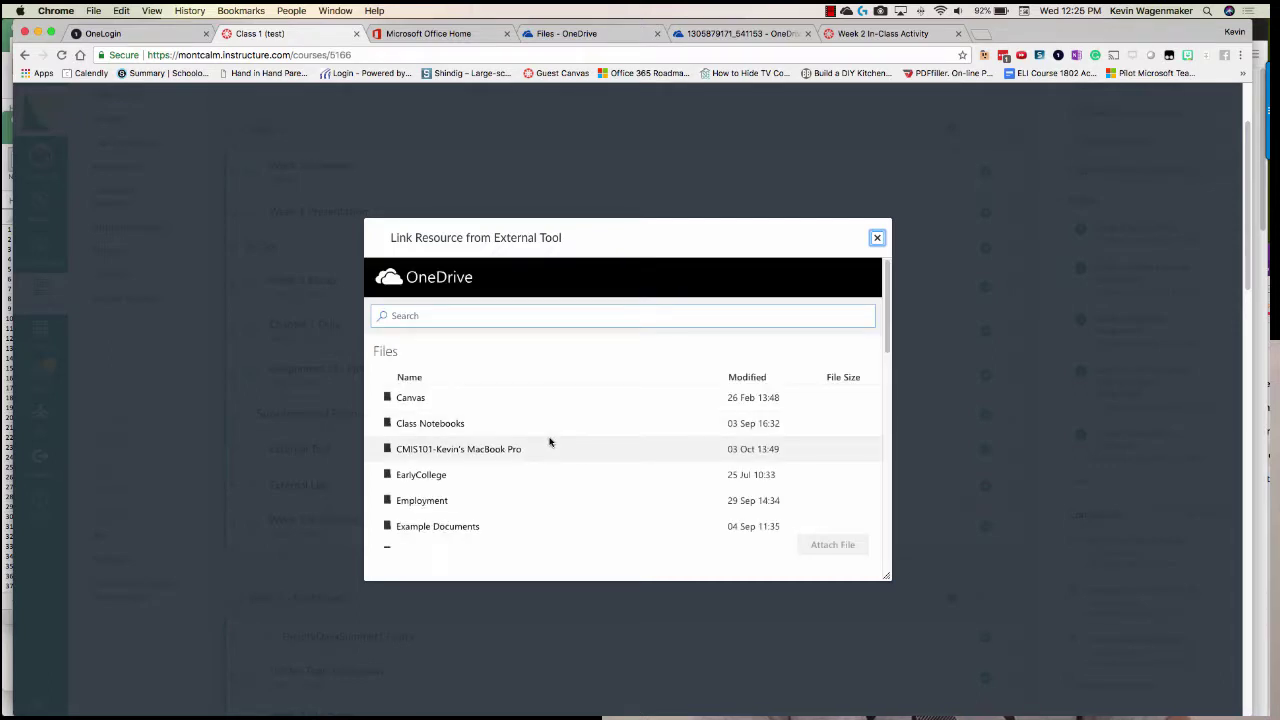
# - Attach CanvasParent.pdf from the OneDrive files as the linked resource
pyautogui.scroll(-5, 549, 442)
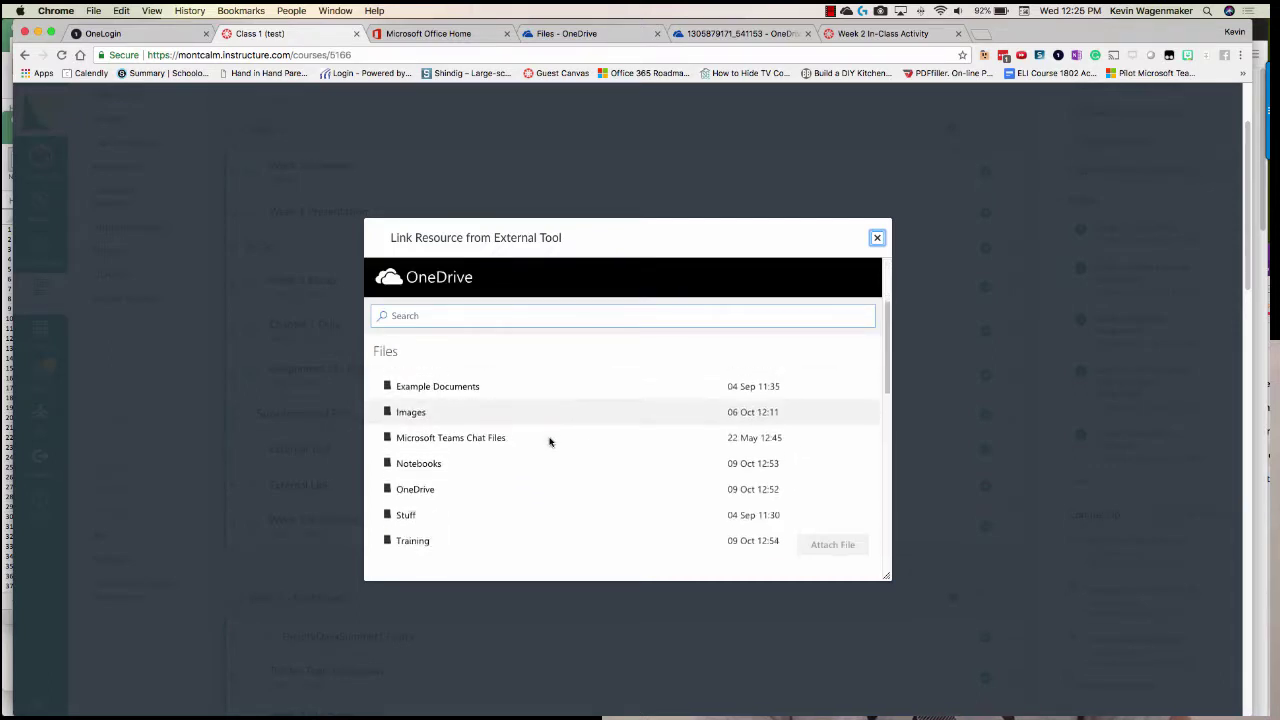
pyautogui.scroll(-2, 549, 442)
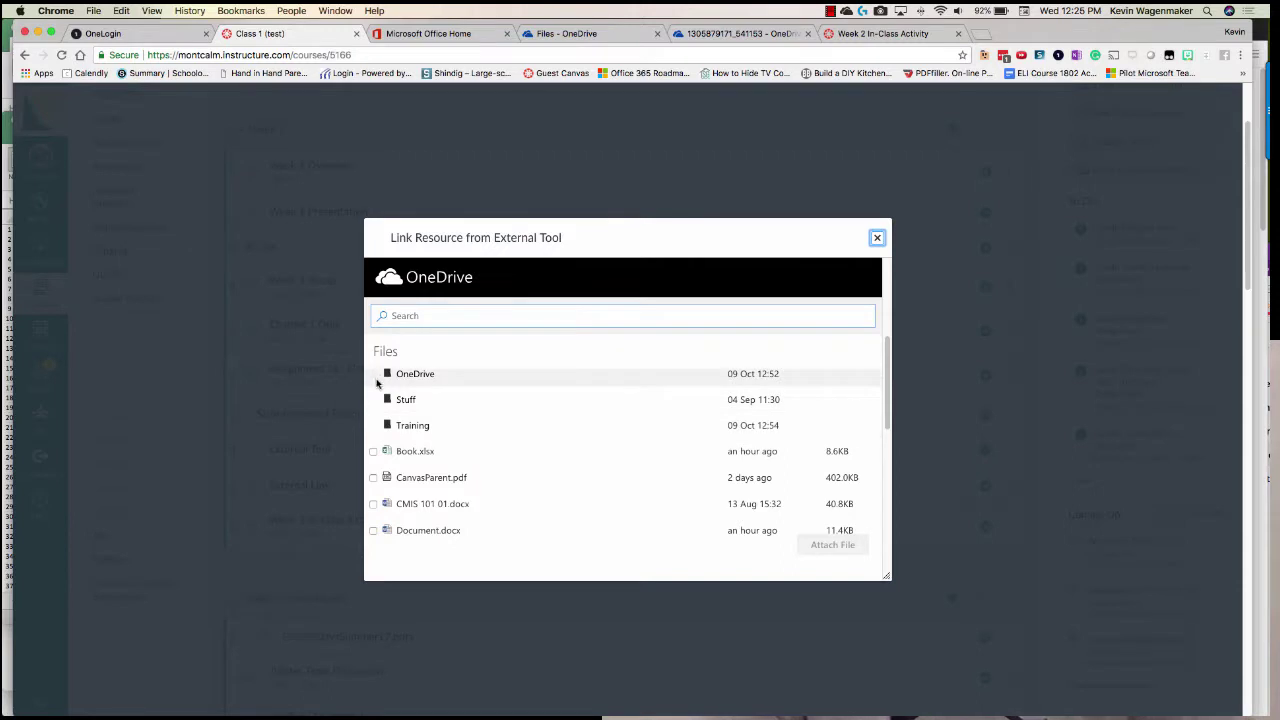
pyautogui.scroll(-1, 431, 444)
pyautogui.scroll(-2, 431, 444)
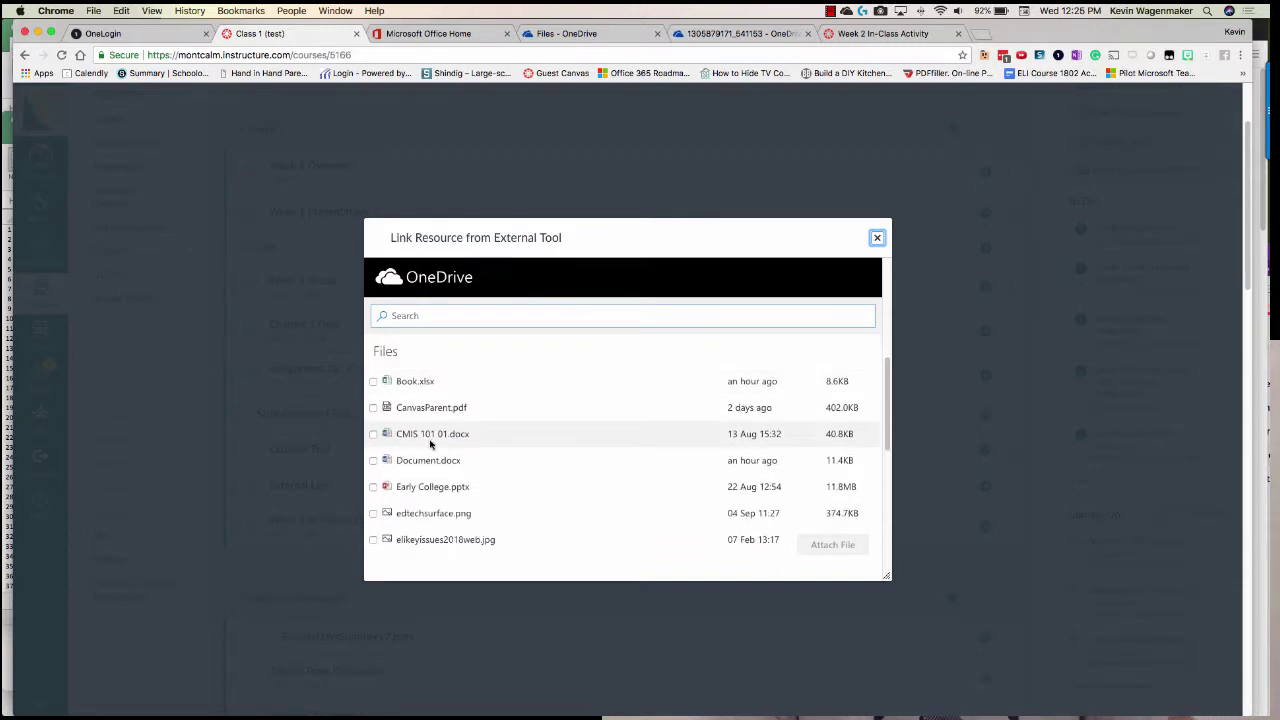
pyautogui.scroll(5, 393, 452)
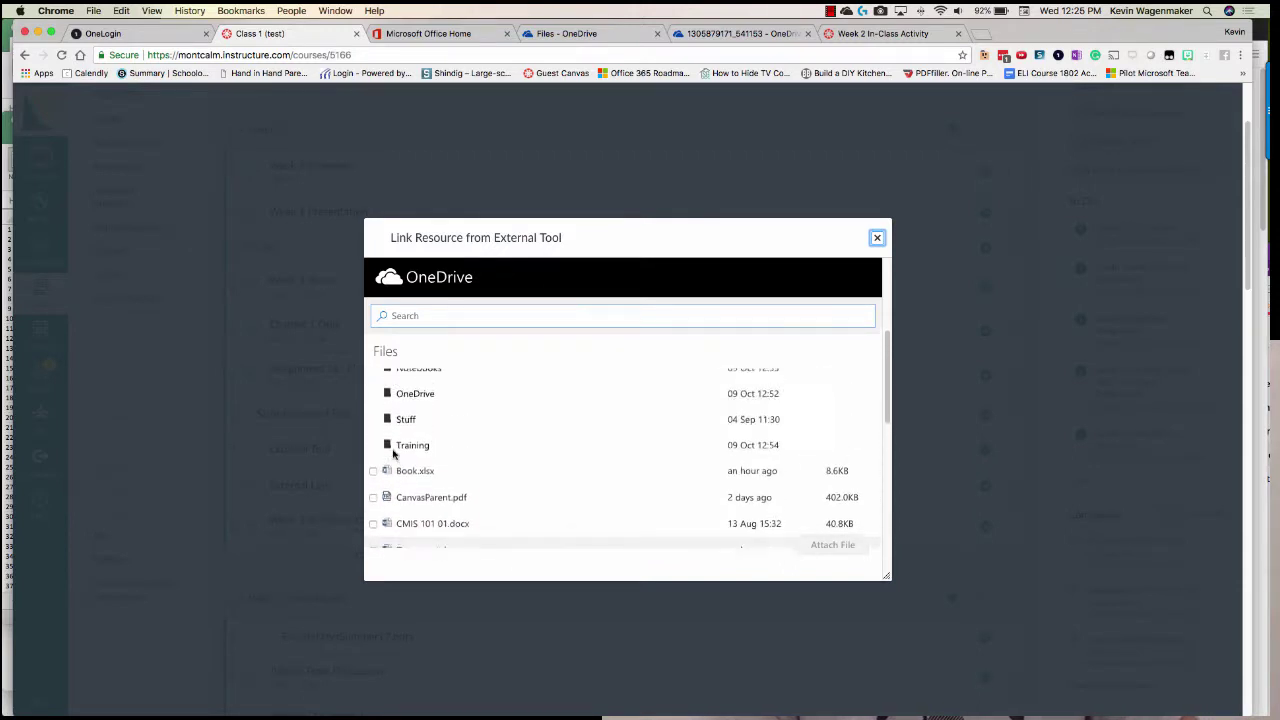
pyautogui.scroll(-2, 403, 443)
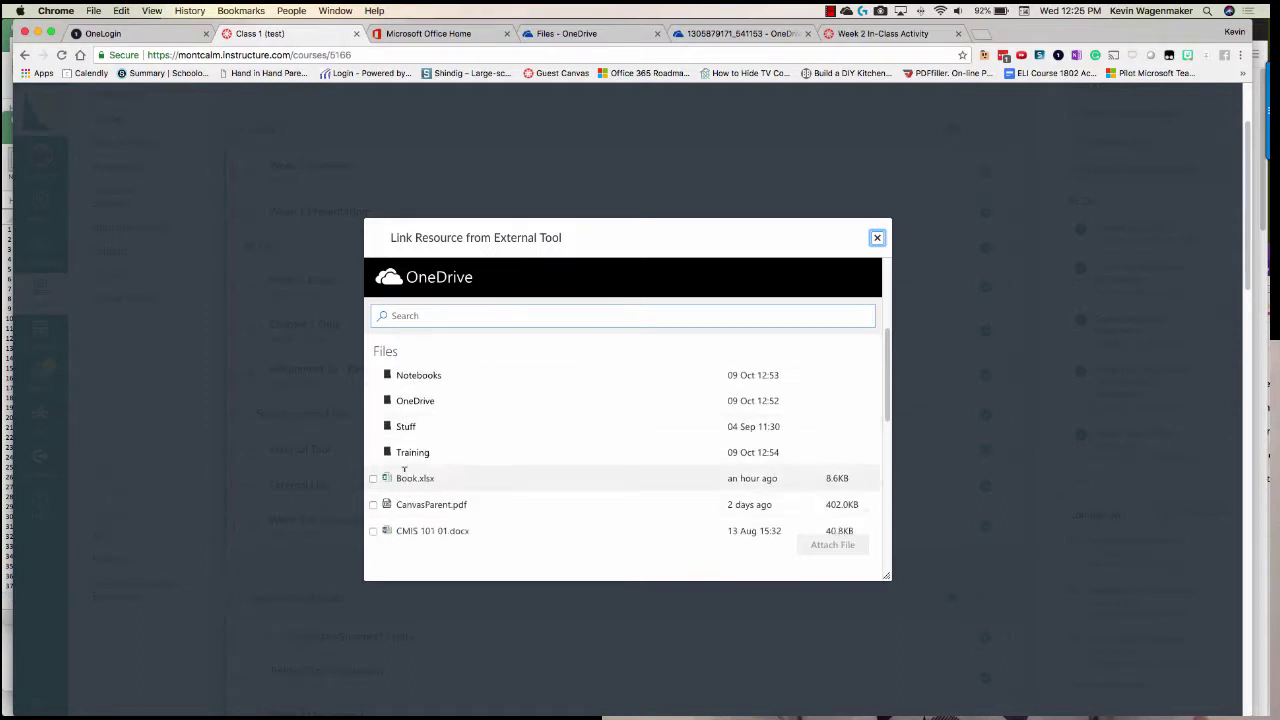
pyautogui.click(431, 318)
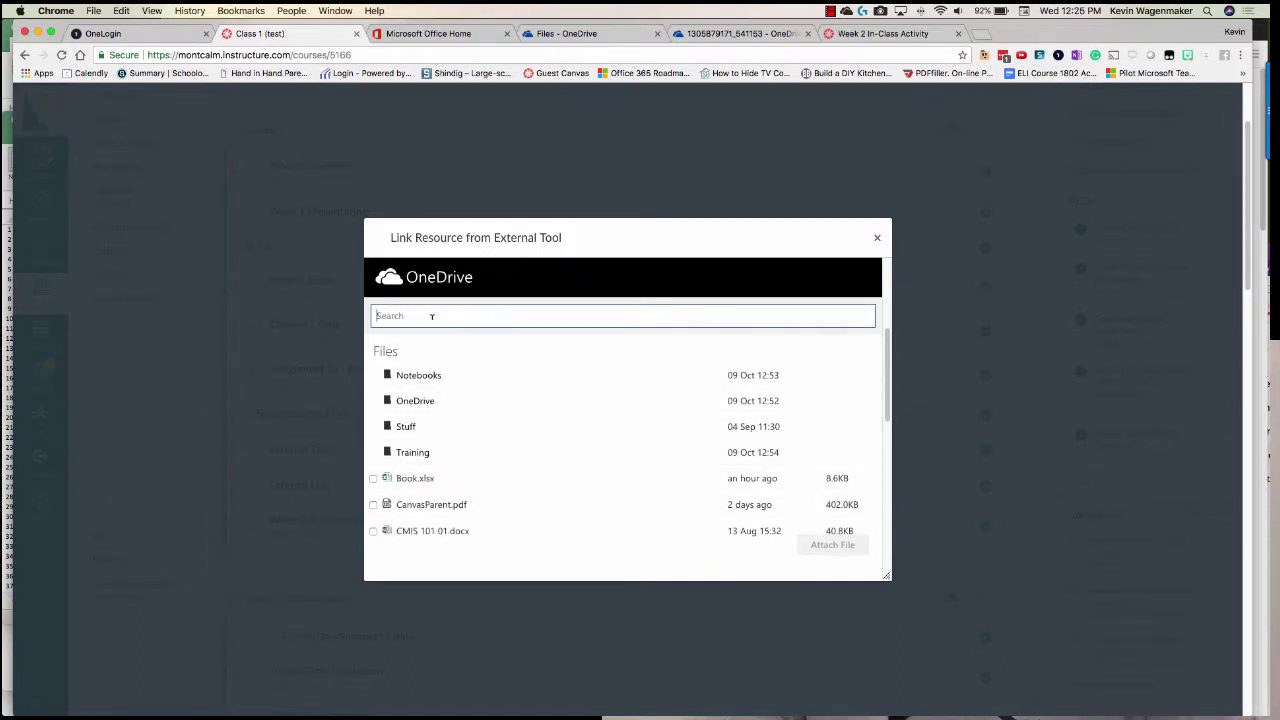
pyautogui.scroll(-2, 380, 400)
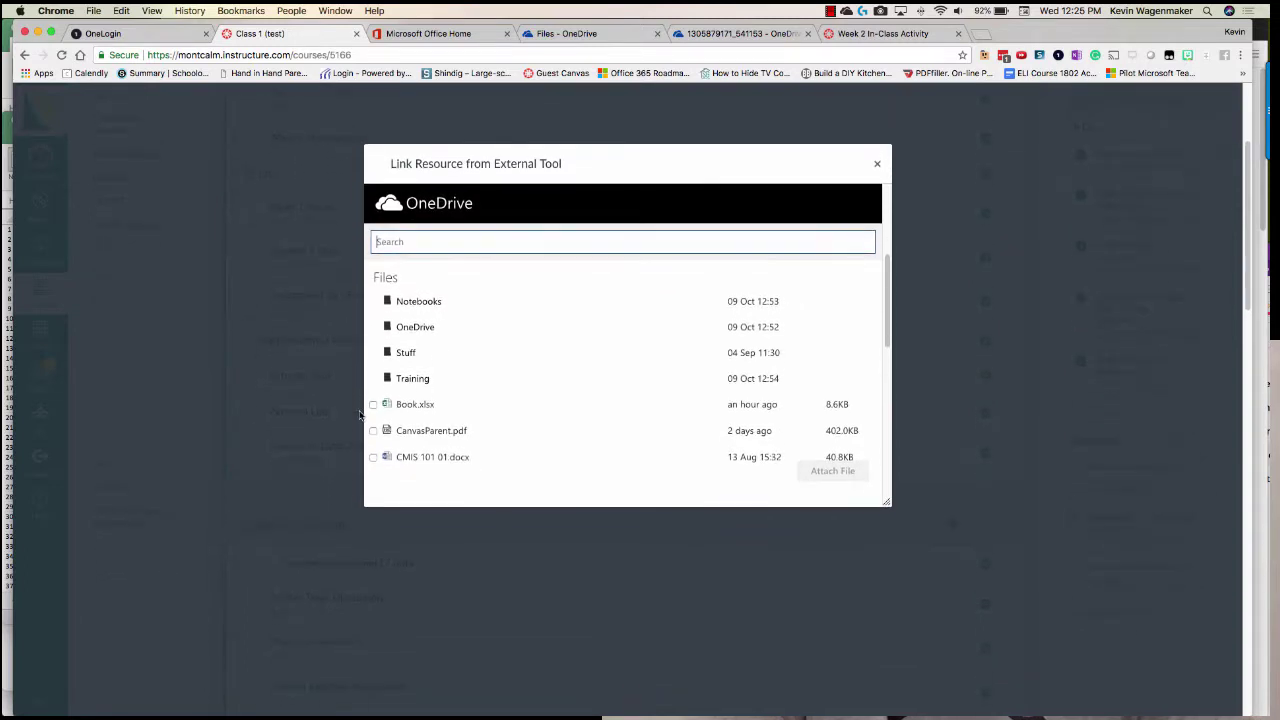
pyautogui.click(374, 431)
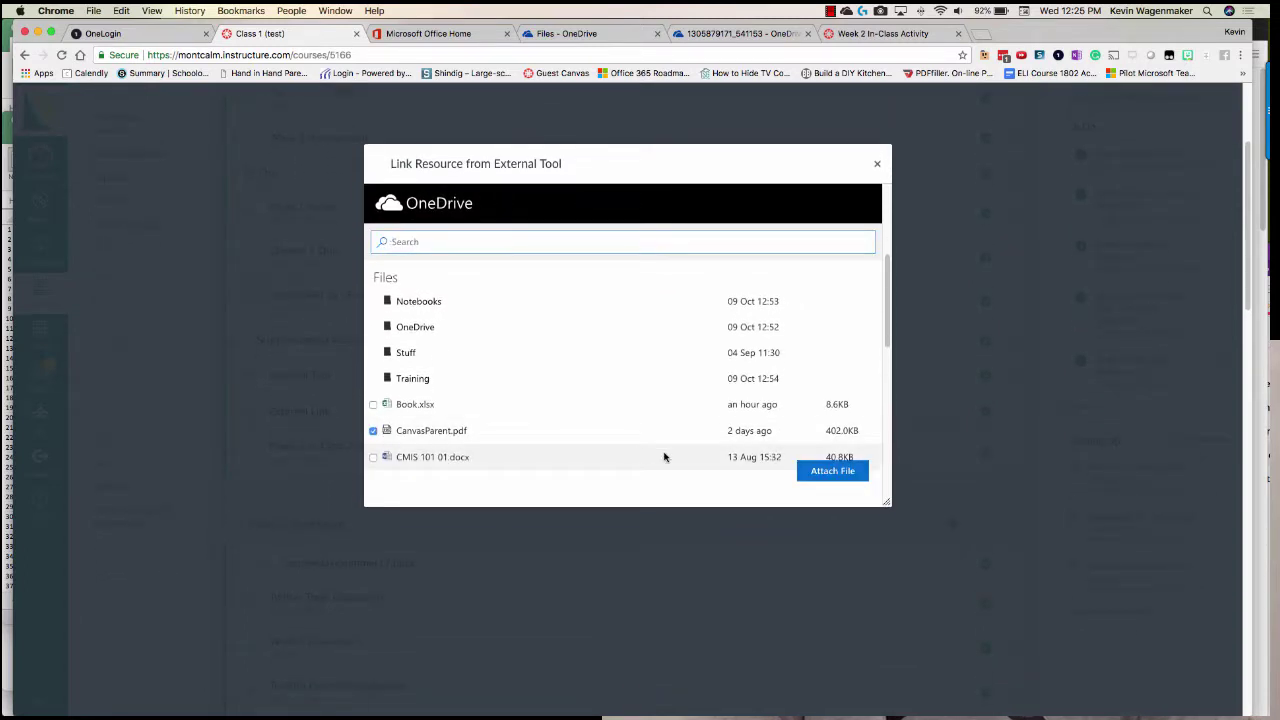
pyautogui.click(822, 472)
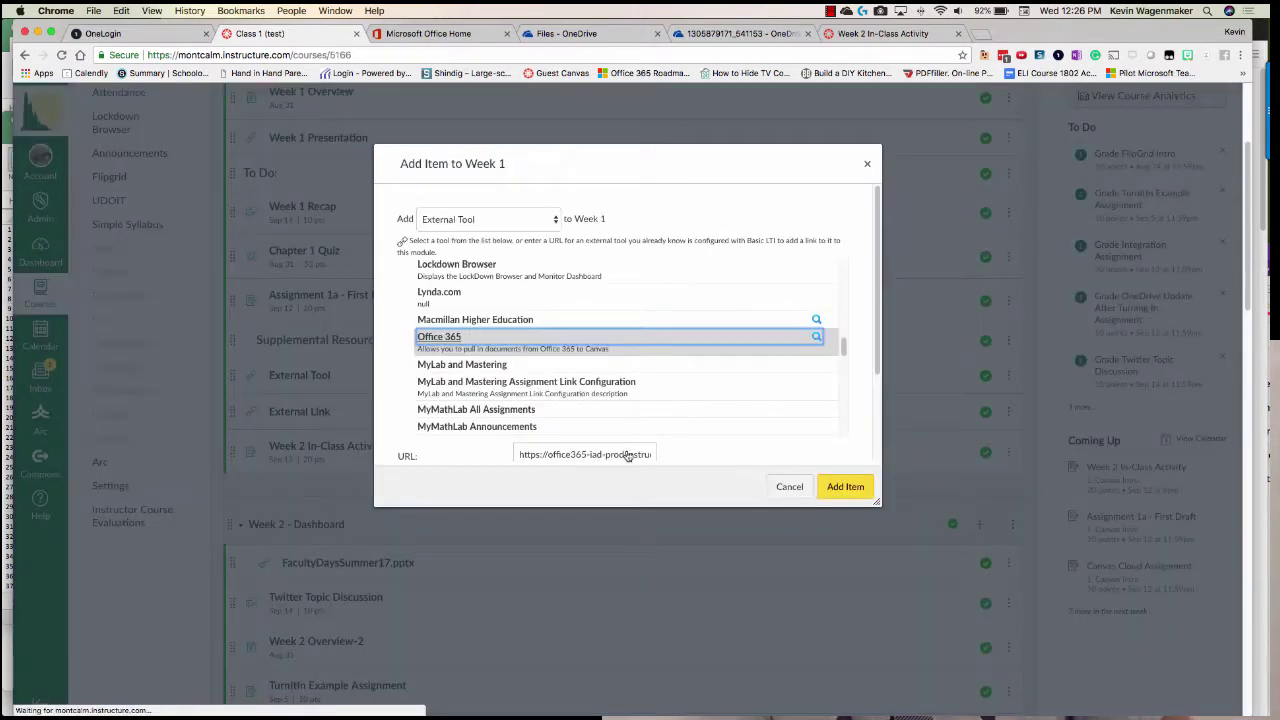
# - Set the page name to "Information about this Course" and add the item to Week 1
pyautogui.scroll(-3, 856, 395)
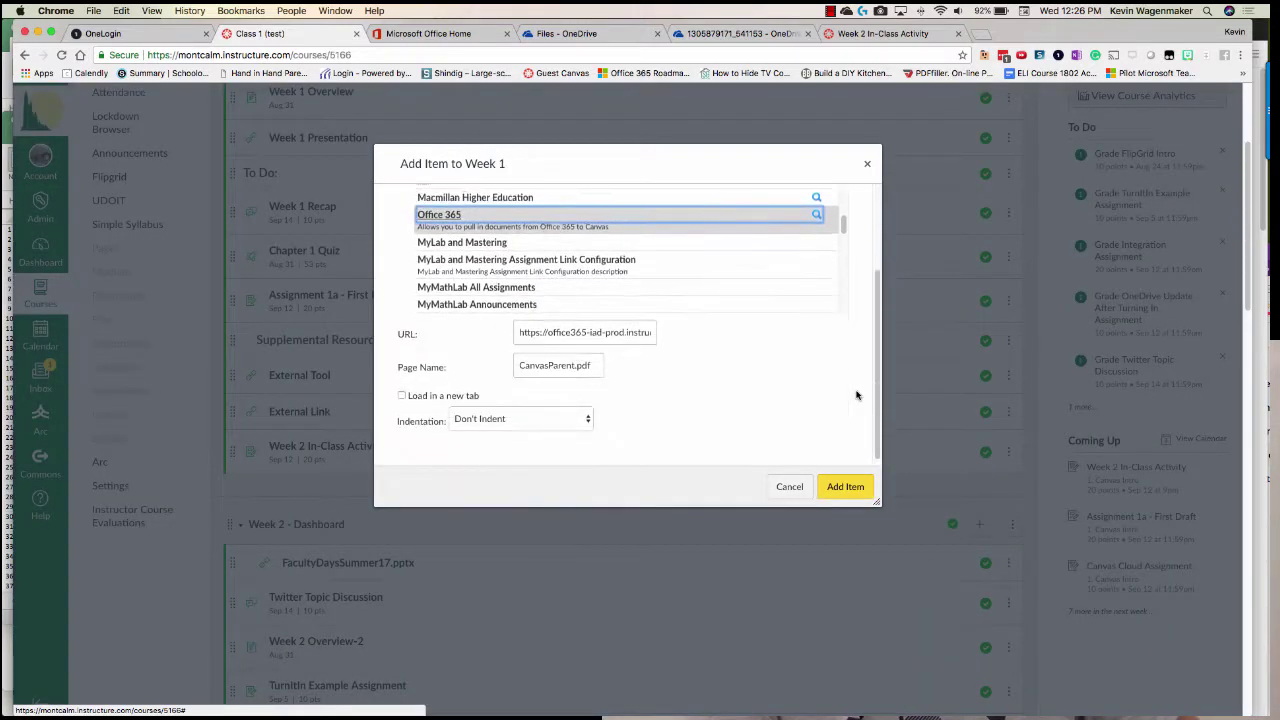
pyautogui.click(578, 366)
pyautogui.doubleClick(537, 366)
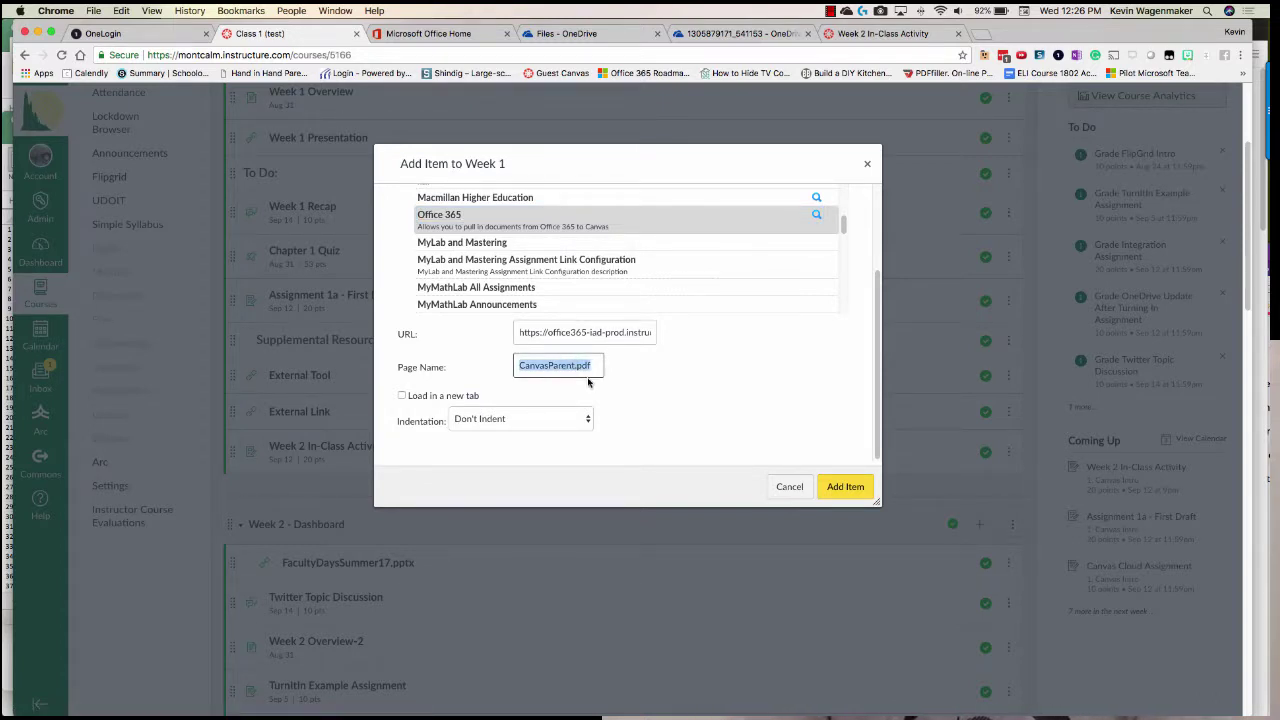
pyautogui.write('Inf')
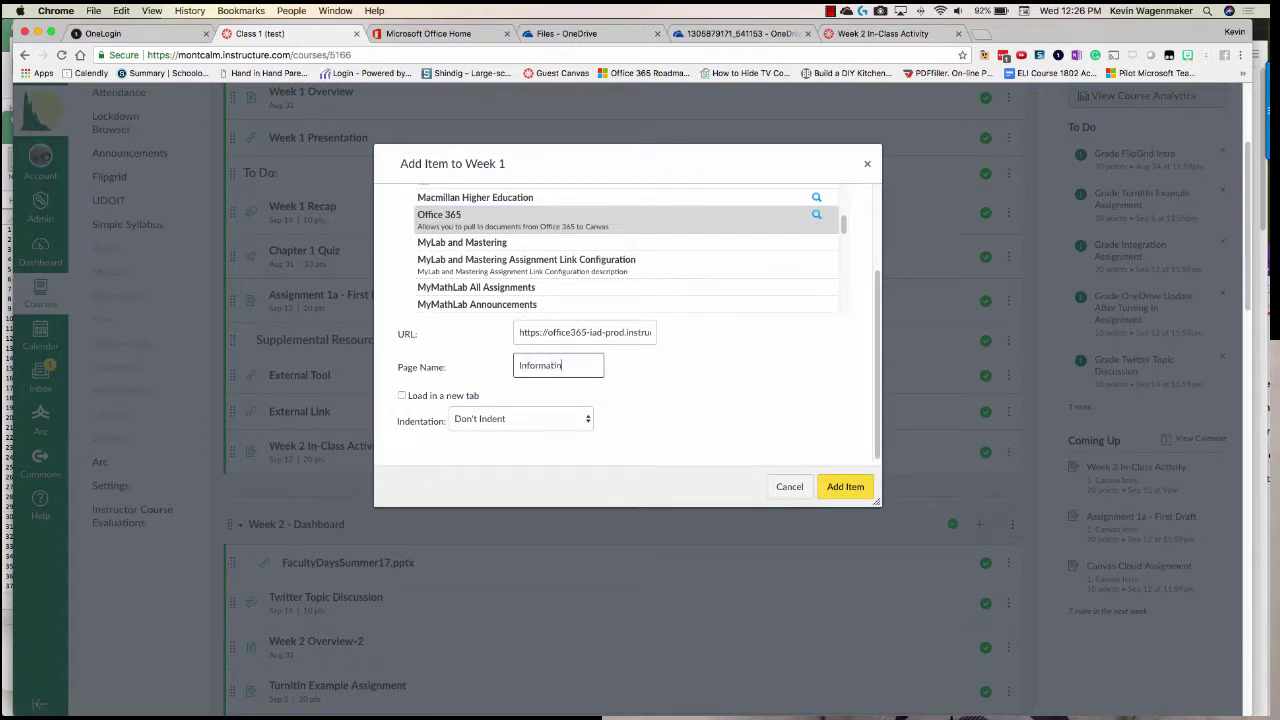
pyautogui.write('ormation about this Course')
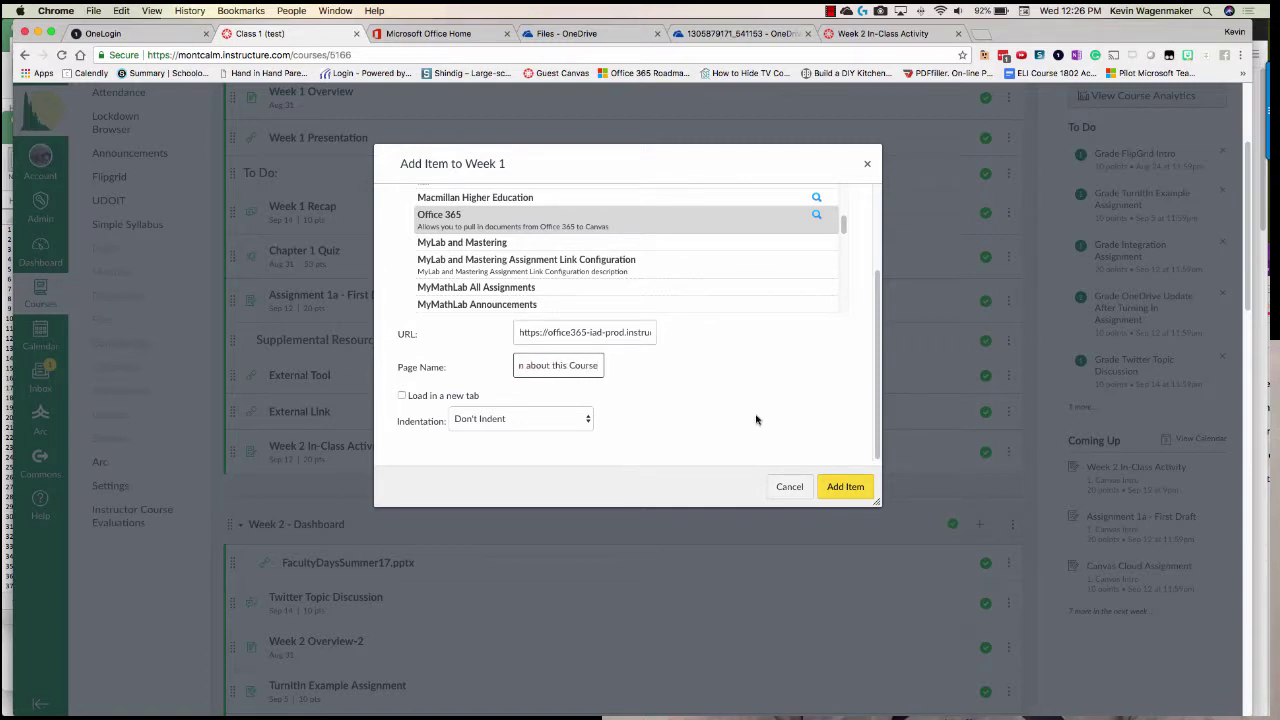
pyautogui.click(838, 486)
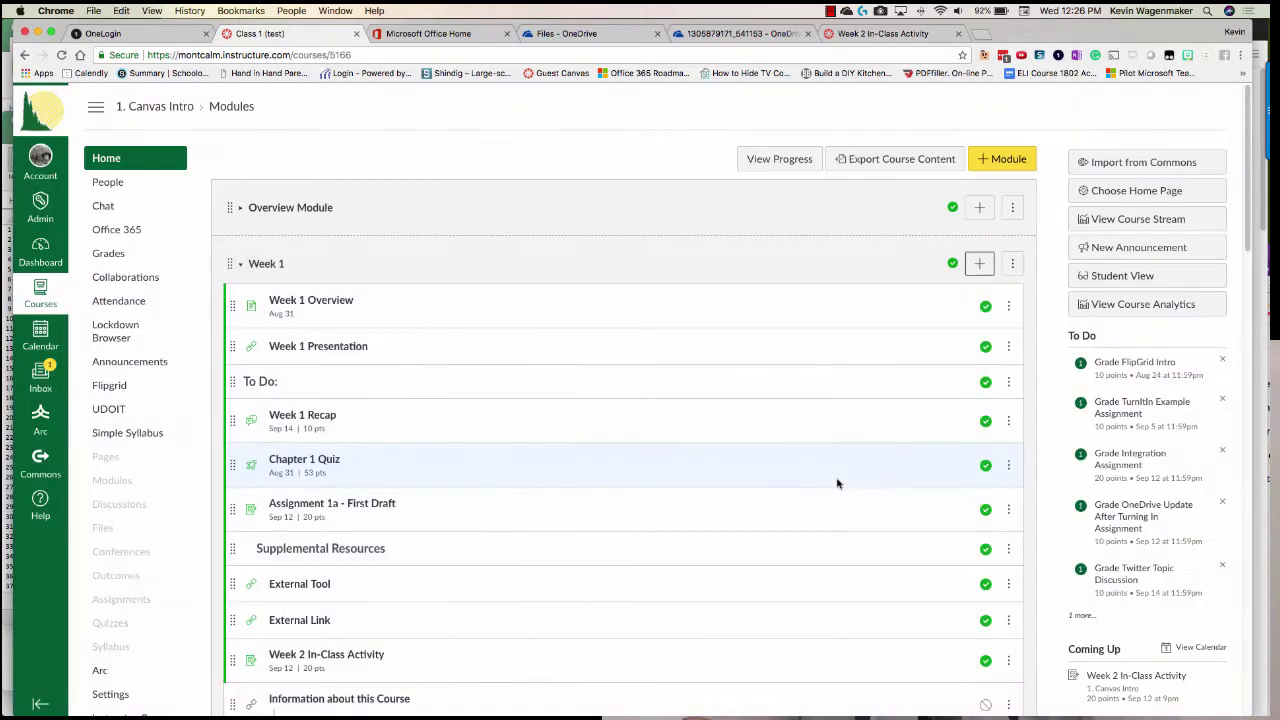
# - Publish the "Information about this Course" item in Week 1 and open it
pyautogui.scroll(-3, 673, 471)
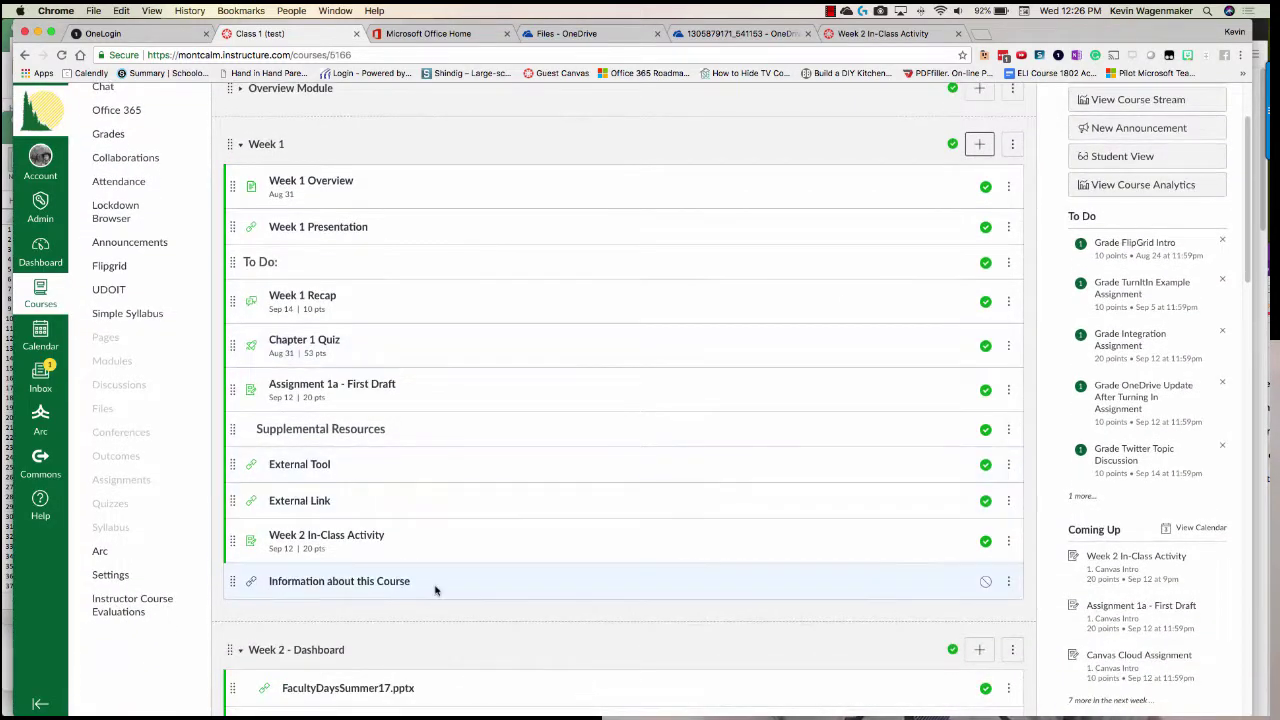
pyautogui.click(984, 584)
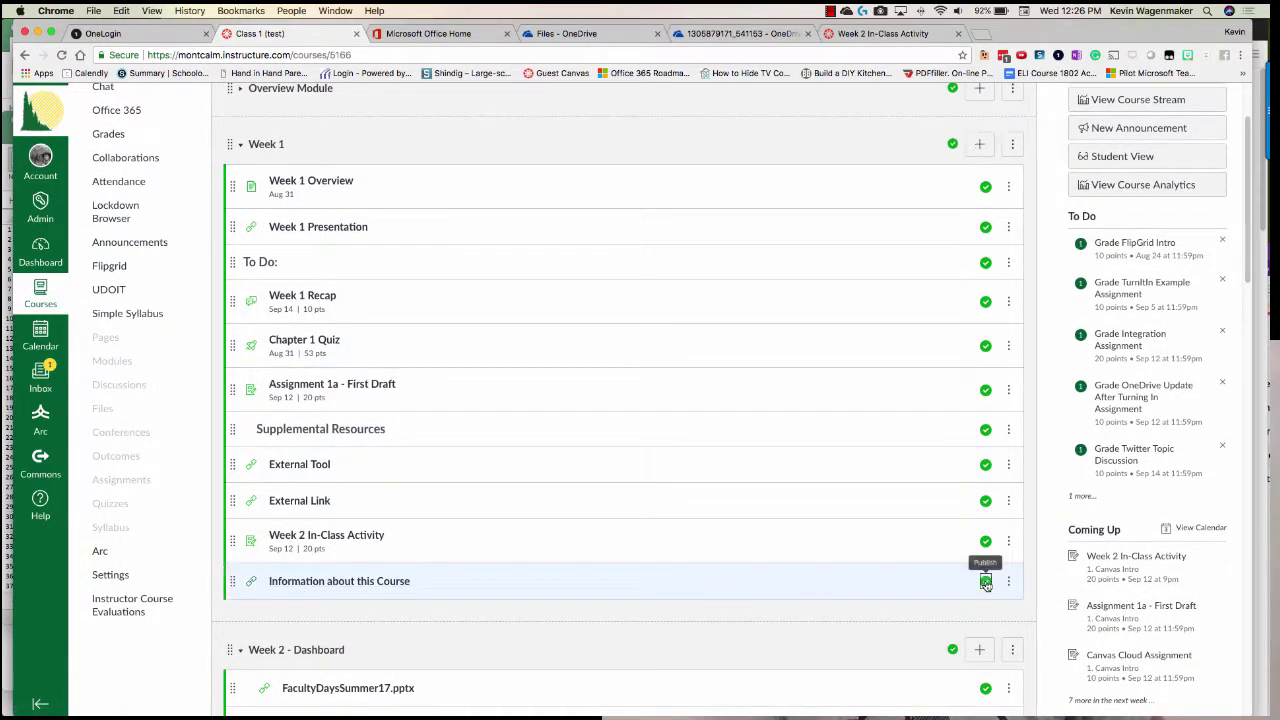
pyautogui.click(378, 589)
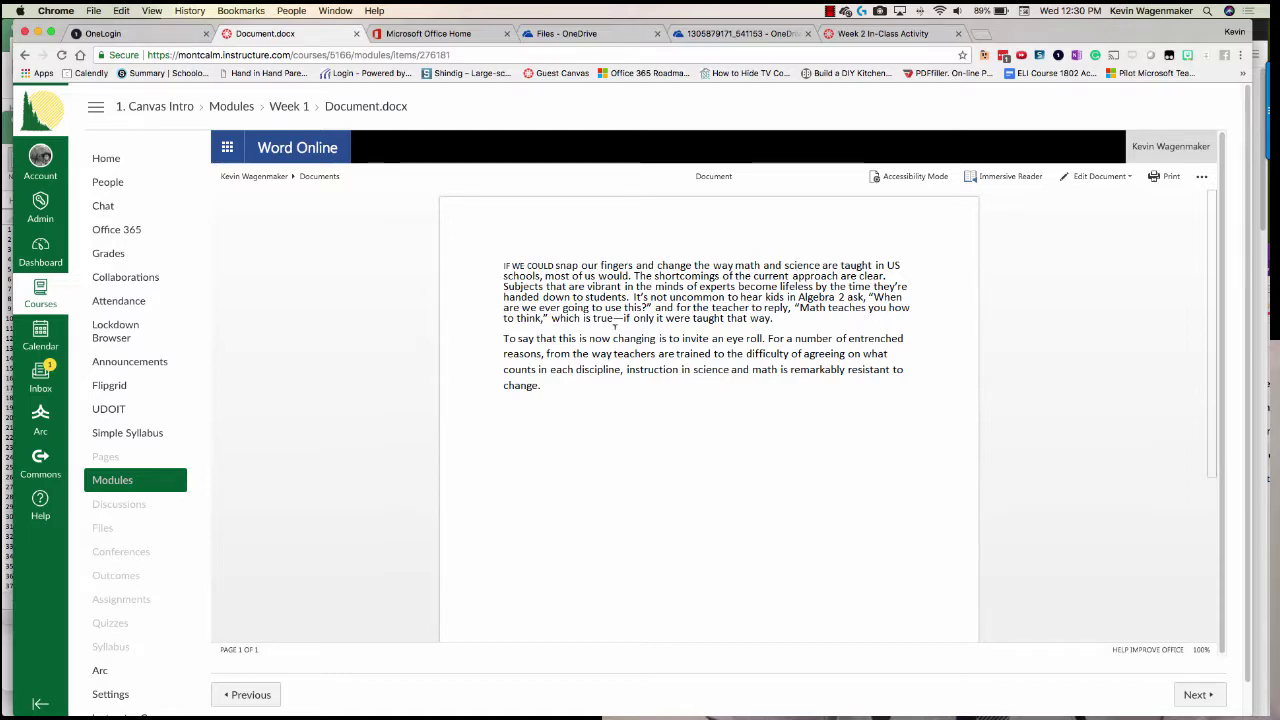
# - Switch to the student's Canvas session in Firefox, view Document.docx from the Week 1 module, and return to Chrome
pyautogui.press('super+Tab')
pyautogui.click(592, 358)
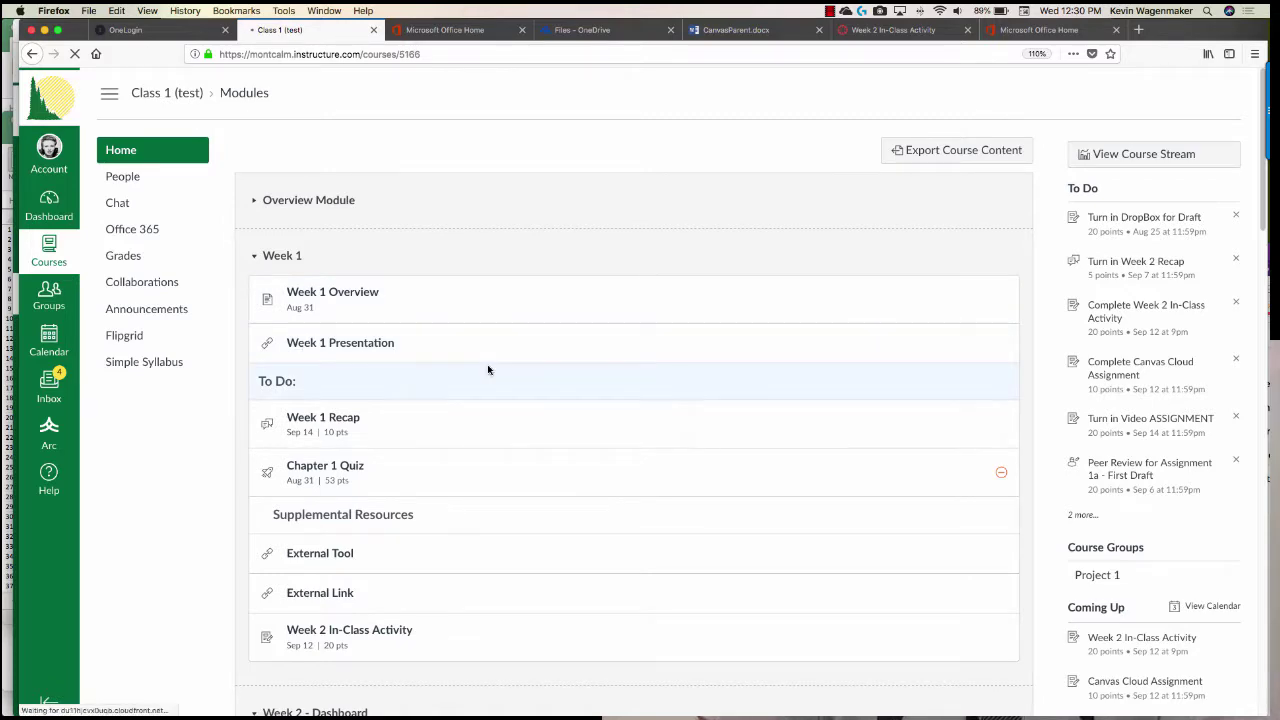
pyautogui.scroll(-3, 488, 370)
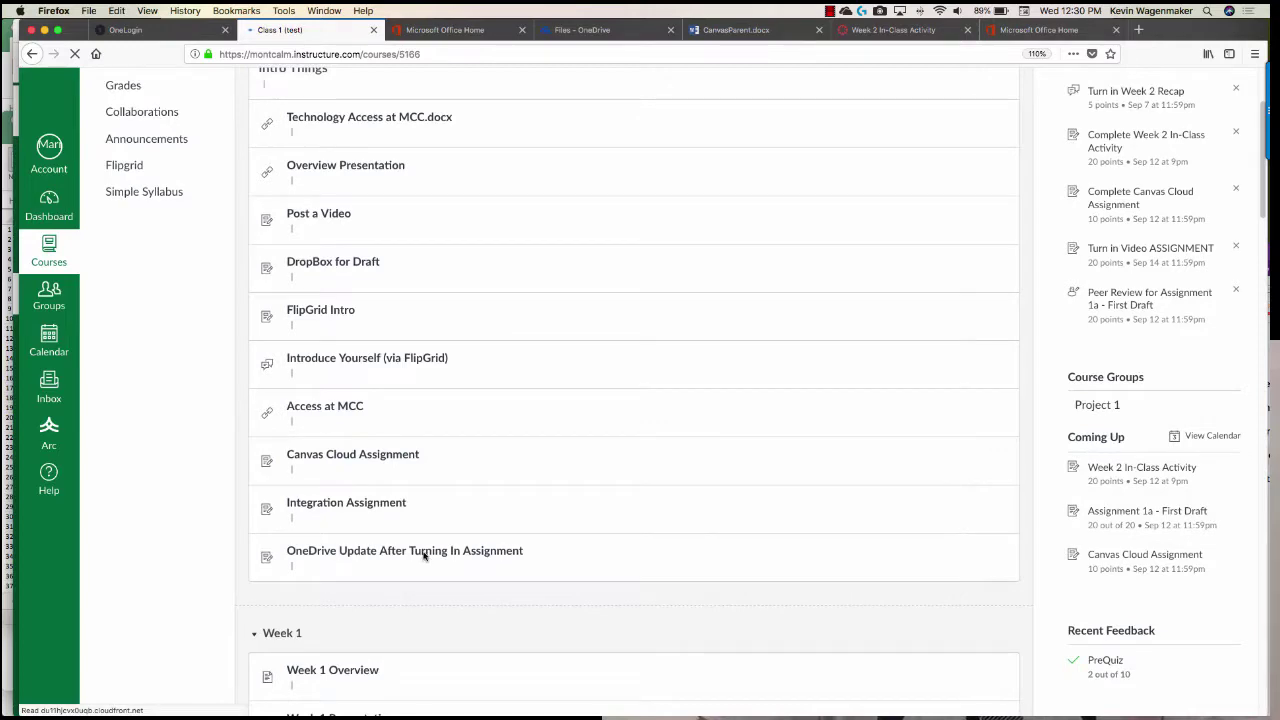
pyautogui.scroll(-10, 396, 554)
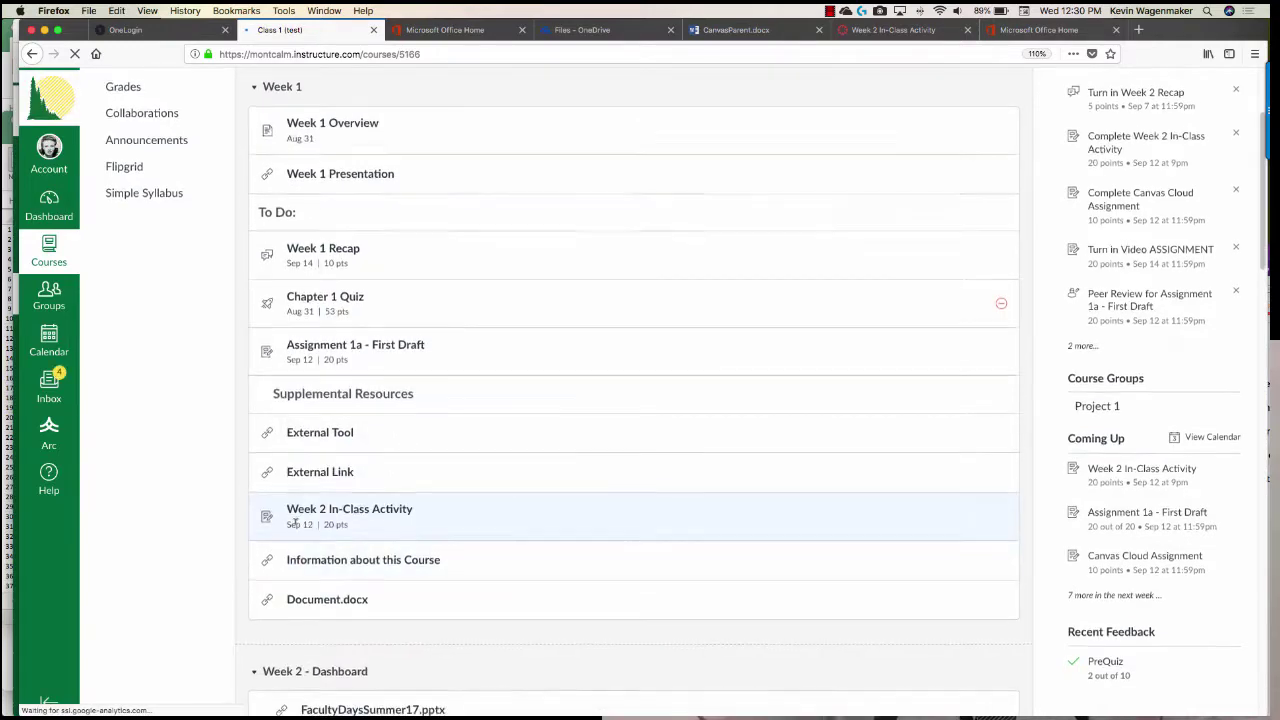
pyautogui.scroll(-1, 294, 500)
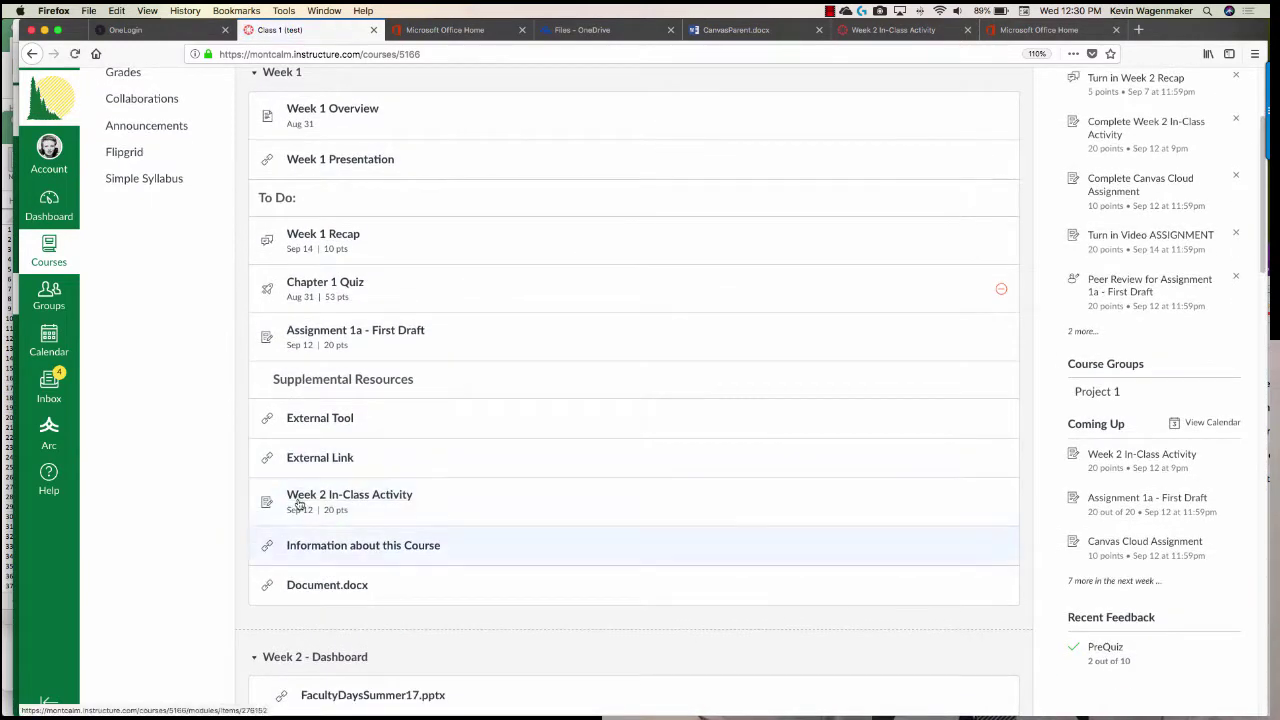
pyautogui.click(319, 585)
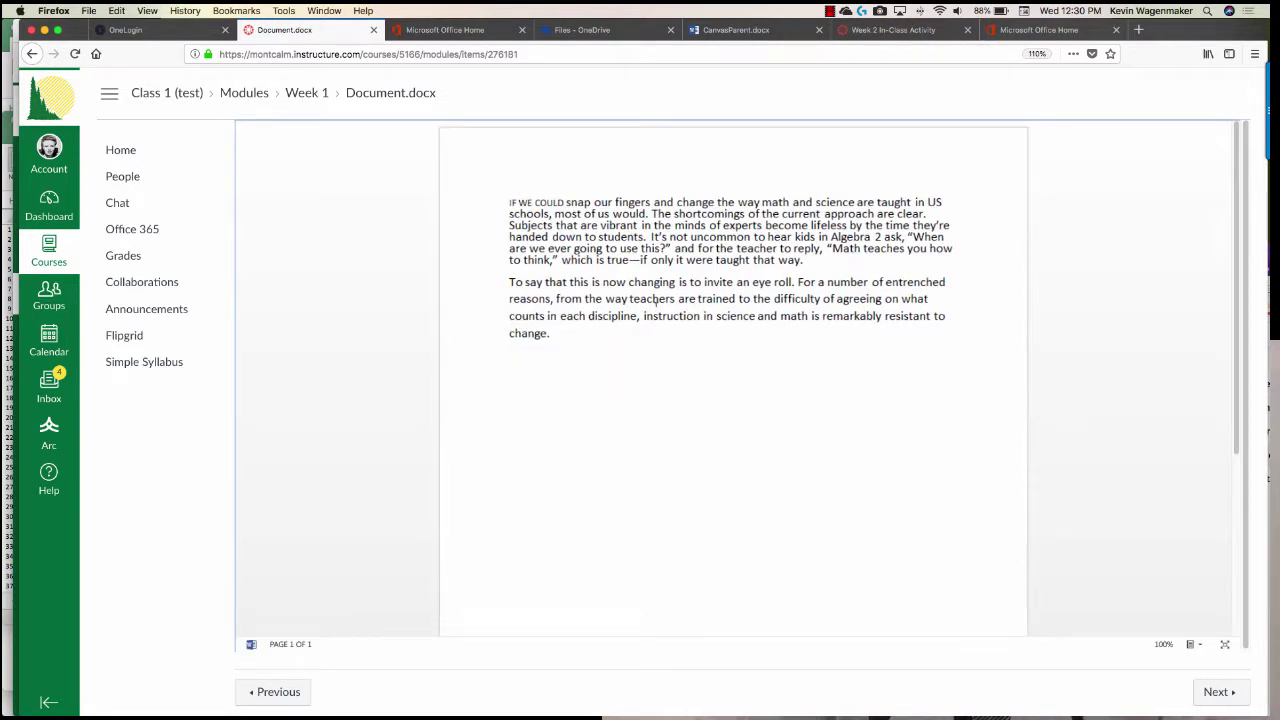
pyautogui.press('super+Tab')
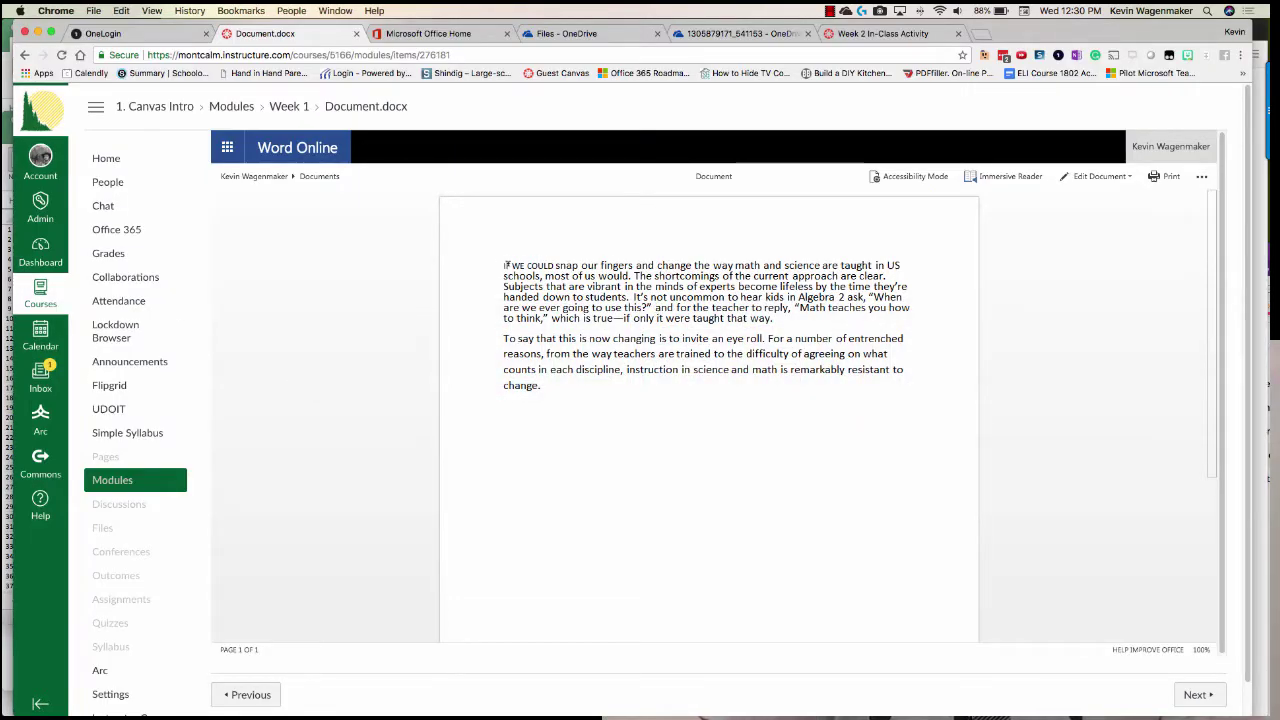
# - Select the opening words of Document.docx in the Week 1 module and open the document for editing
pyautogui.moveTo(505, 265); pyautogui.dragTo(607, 268)
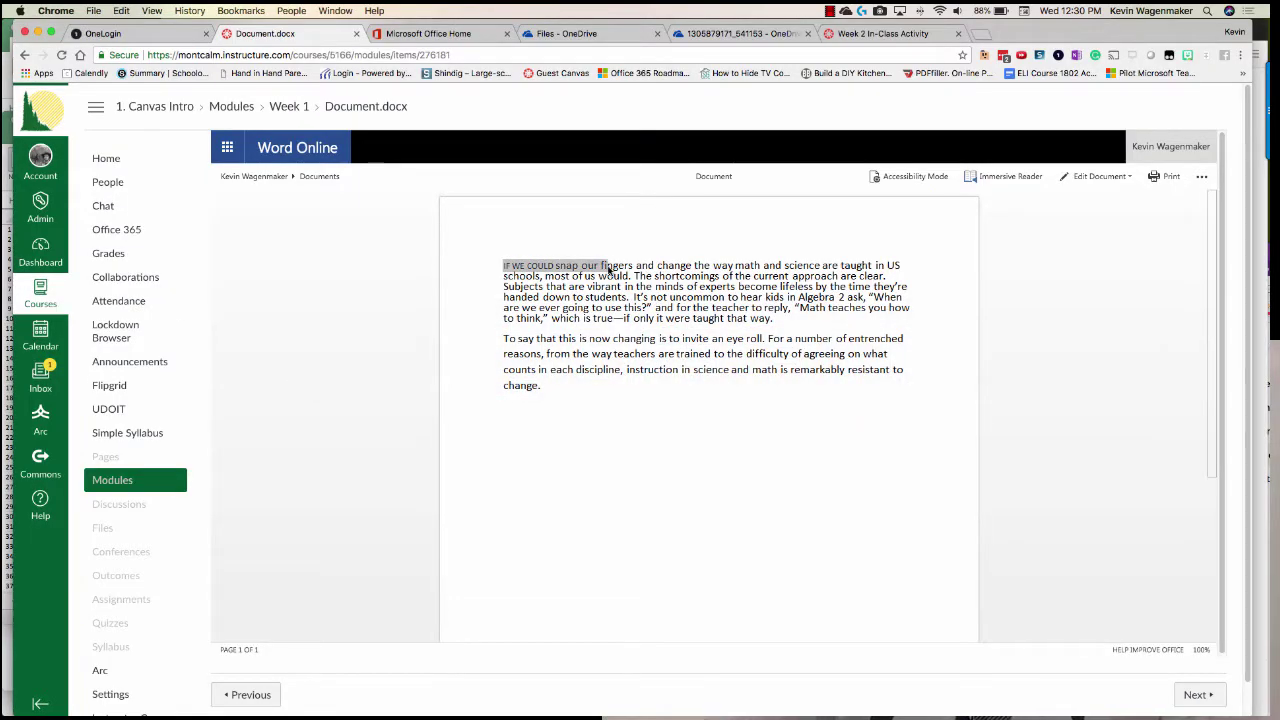
pyautogui.click(1100, 177)
pyautogui.click(1108, 241)
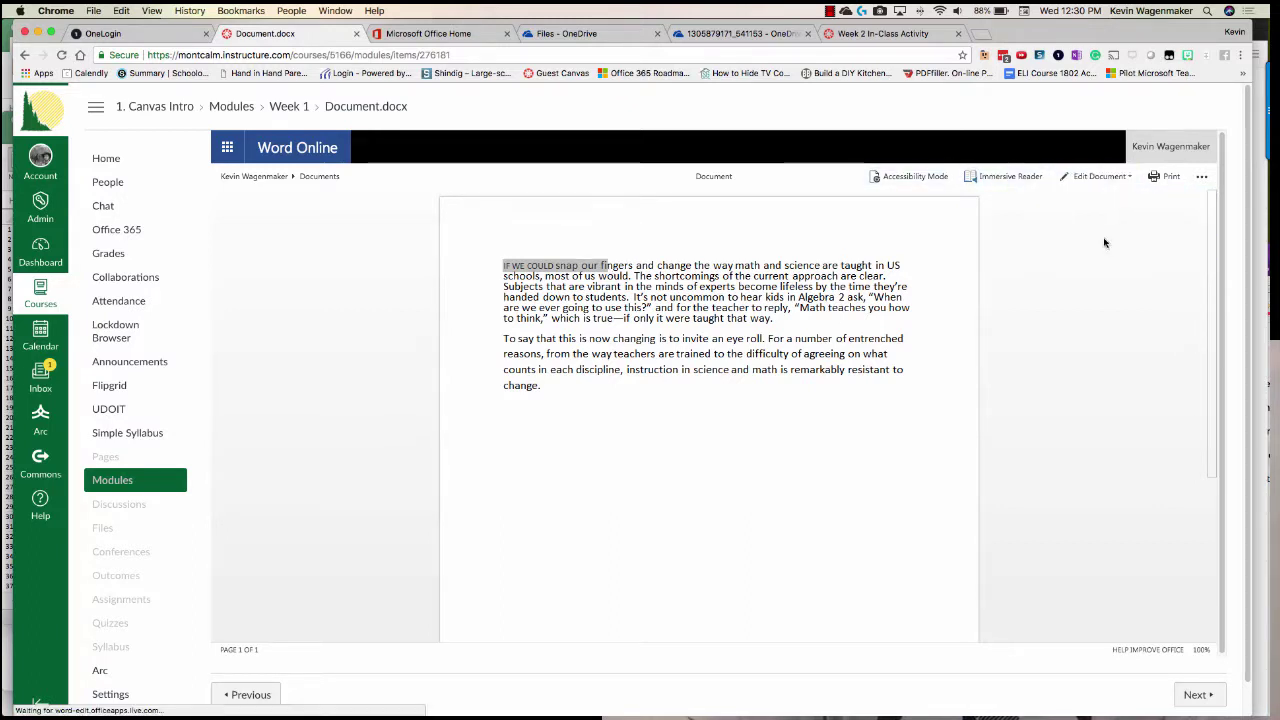
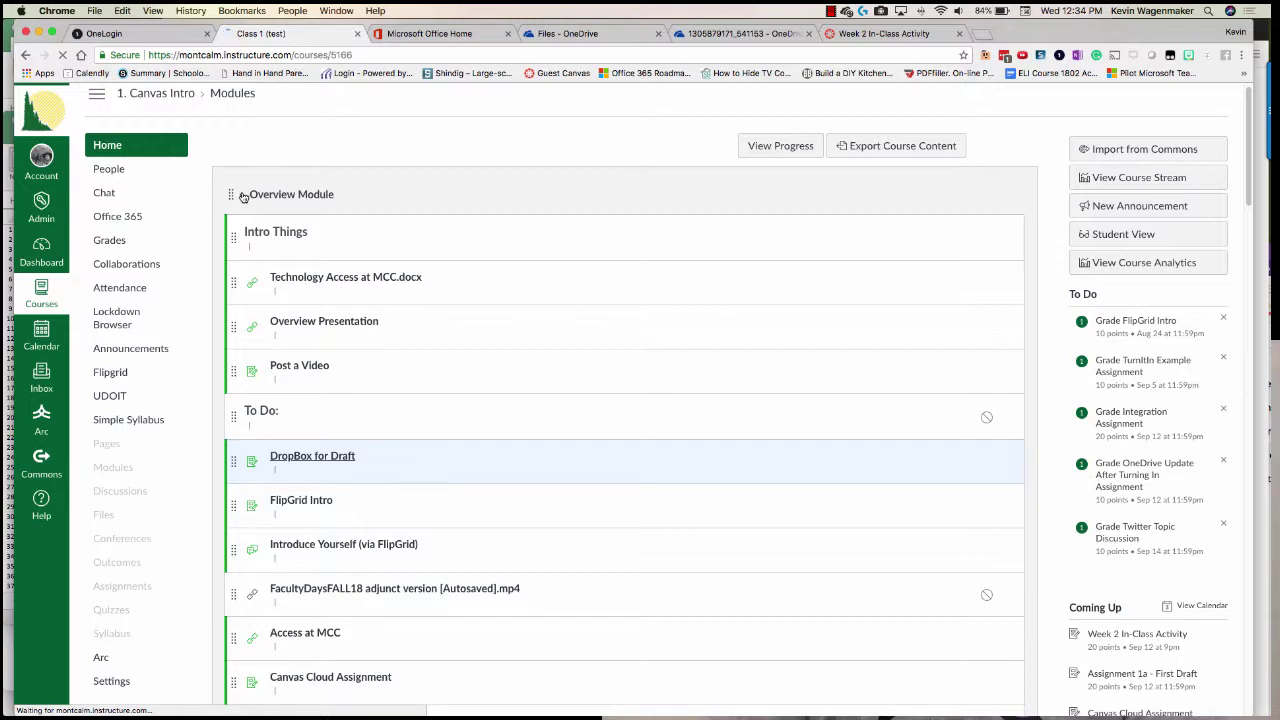
# - Collapse the Overview Module, open the Week 1 Recap discussion for editing, and look over the external tools offered in its editor
pyautogui.click(243, 197)
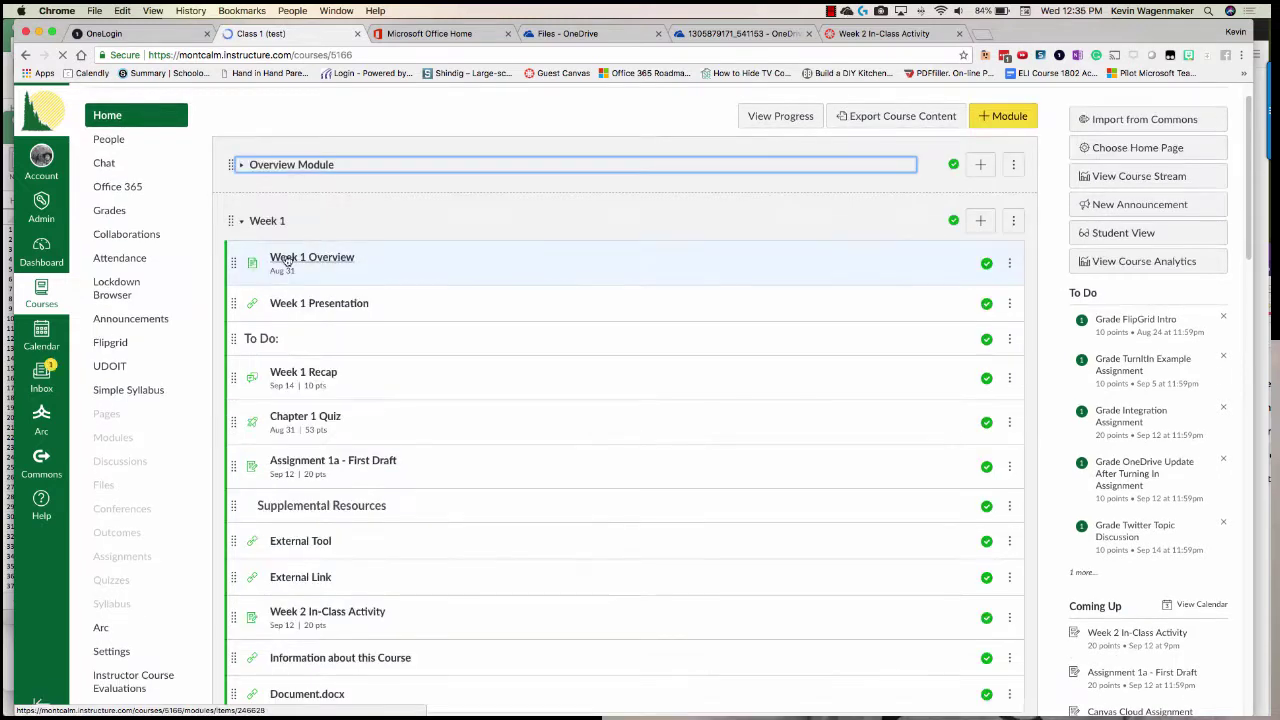
pyautogui.click(315, 376)
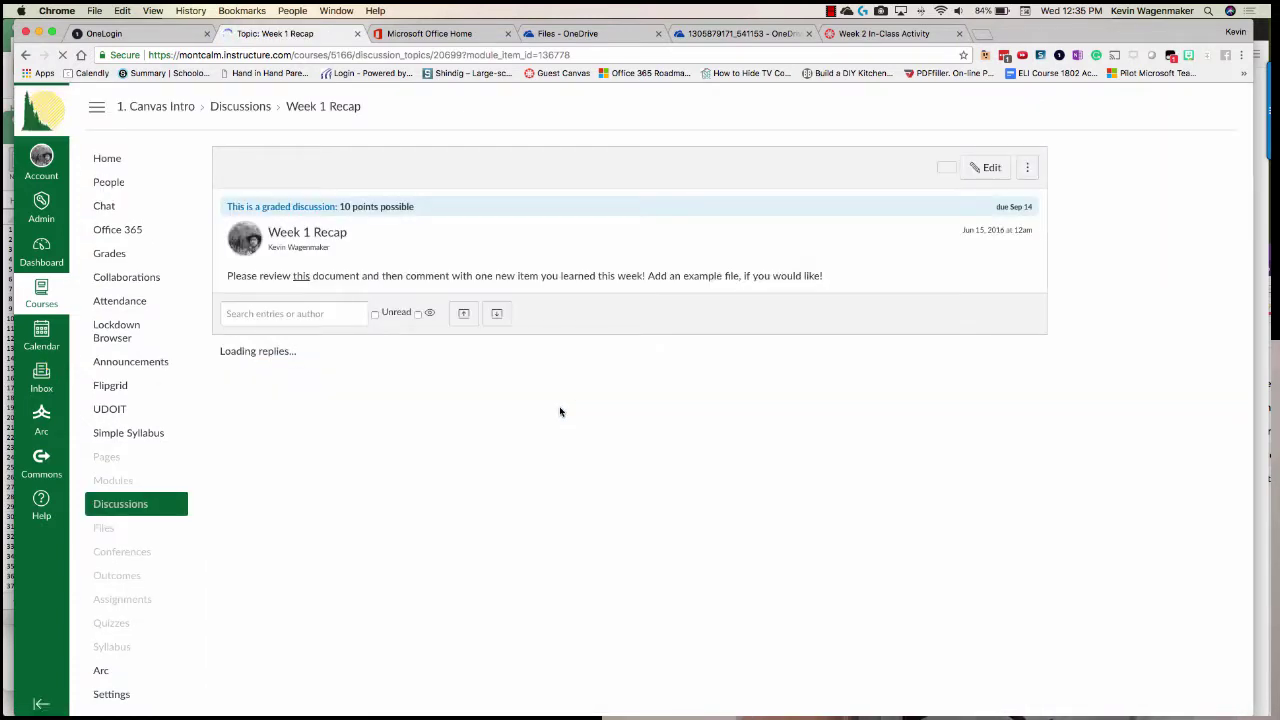
pyautogui.click(986, 170)
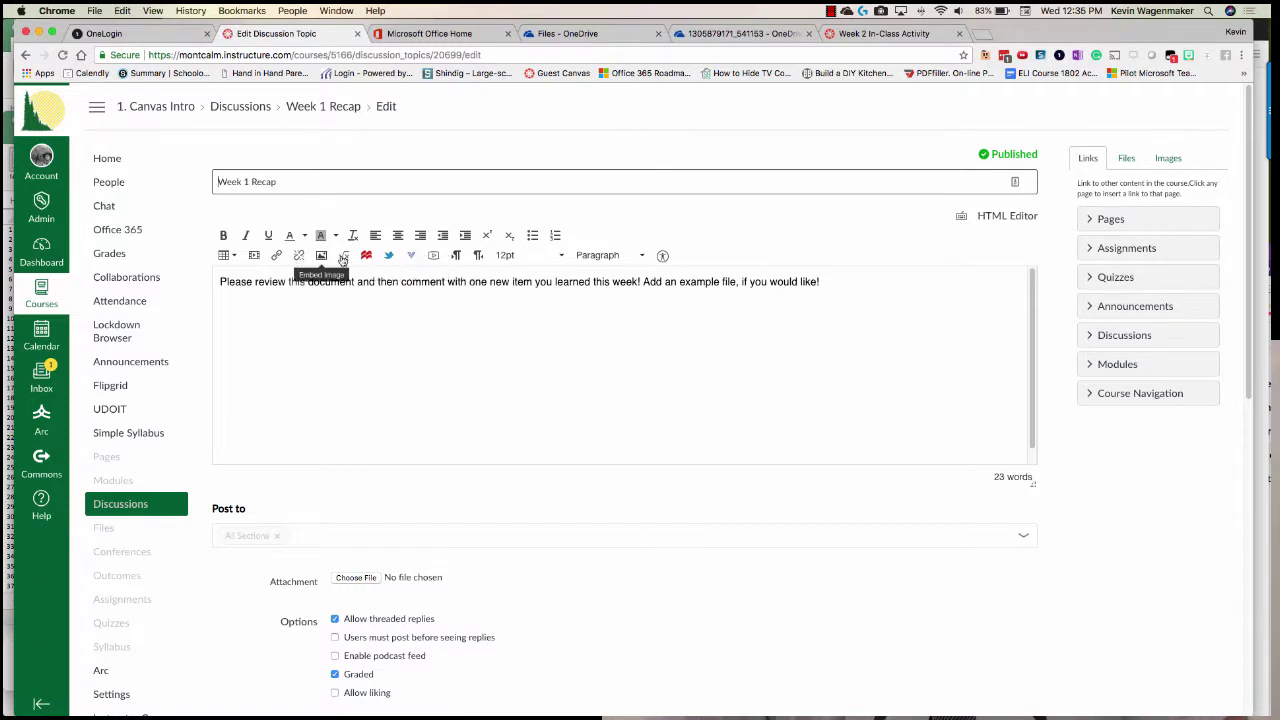
pyautogui.click(413, 258)
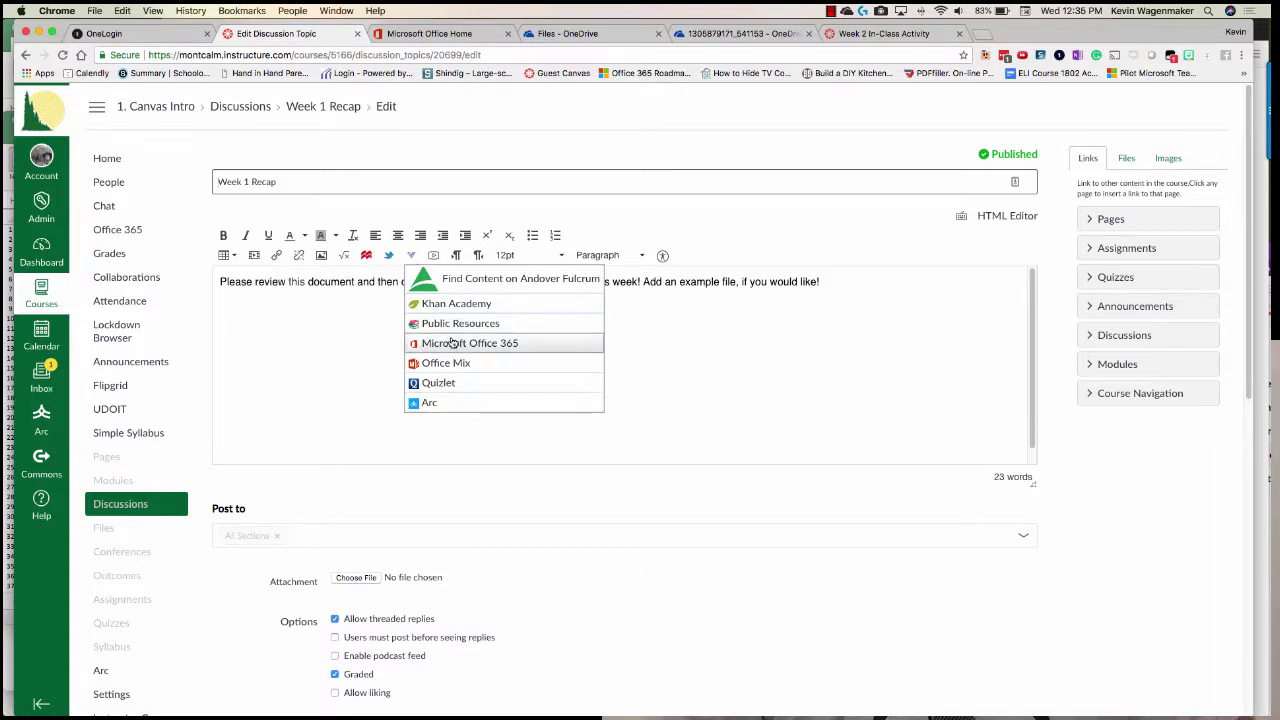
pyautogui.click(344, 326)
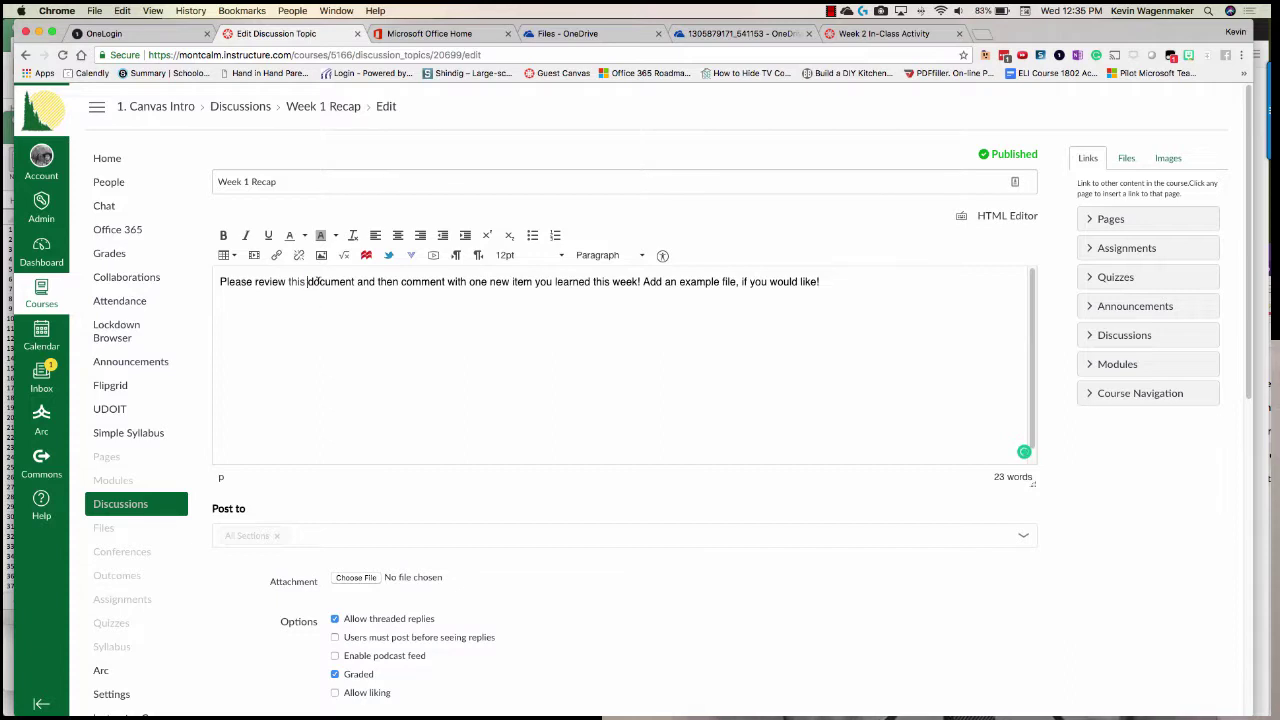
# - Link the word "document" in the Week 1 Recap text to Document.docx from OneDrive through the Microsoft Office 365 tool
pyautogui.moveTo(308, 281); pyautogui.dragTo(350, 281)
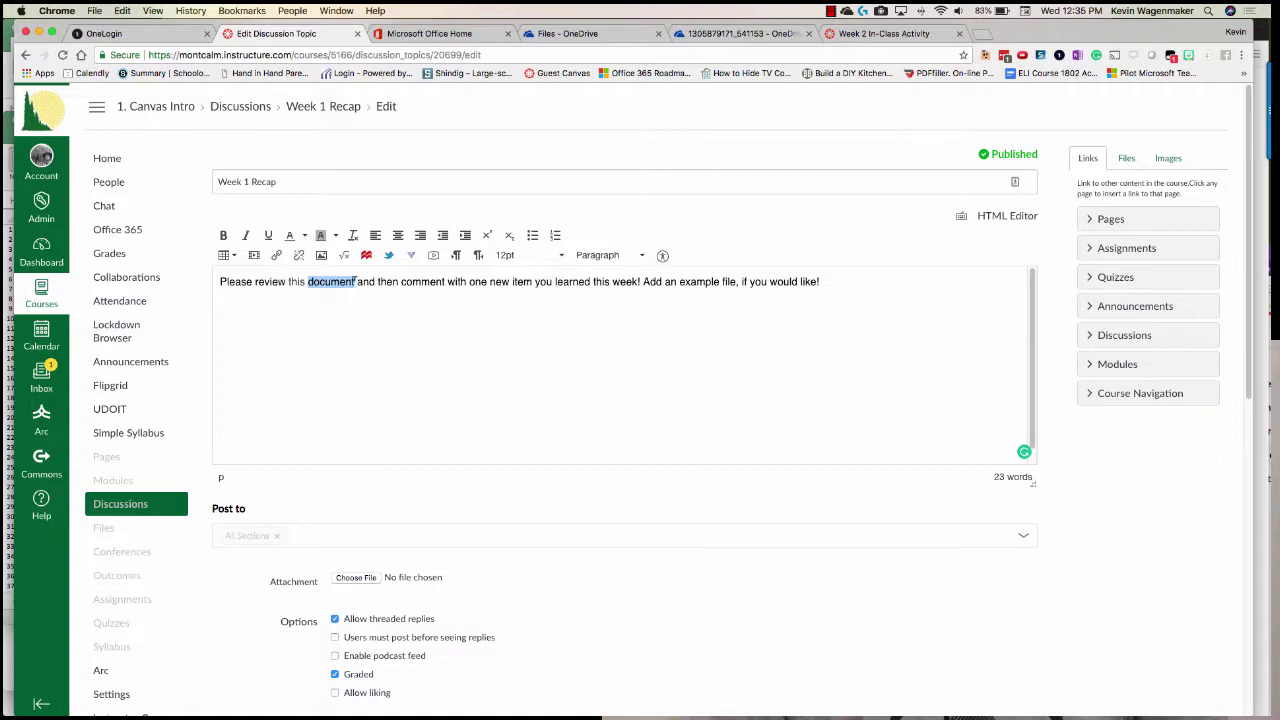
pyautogui.click(414, 256)
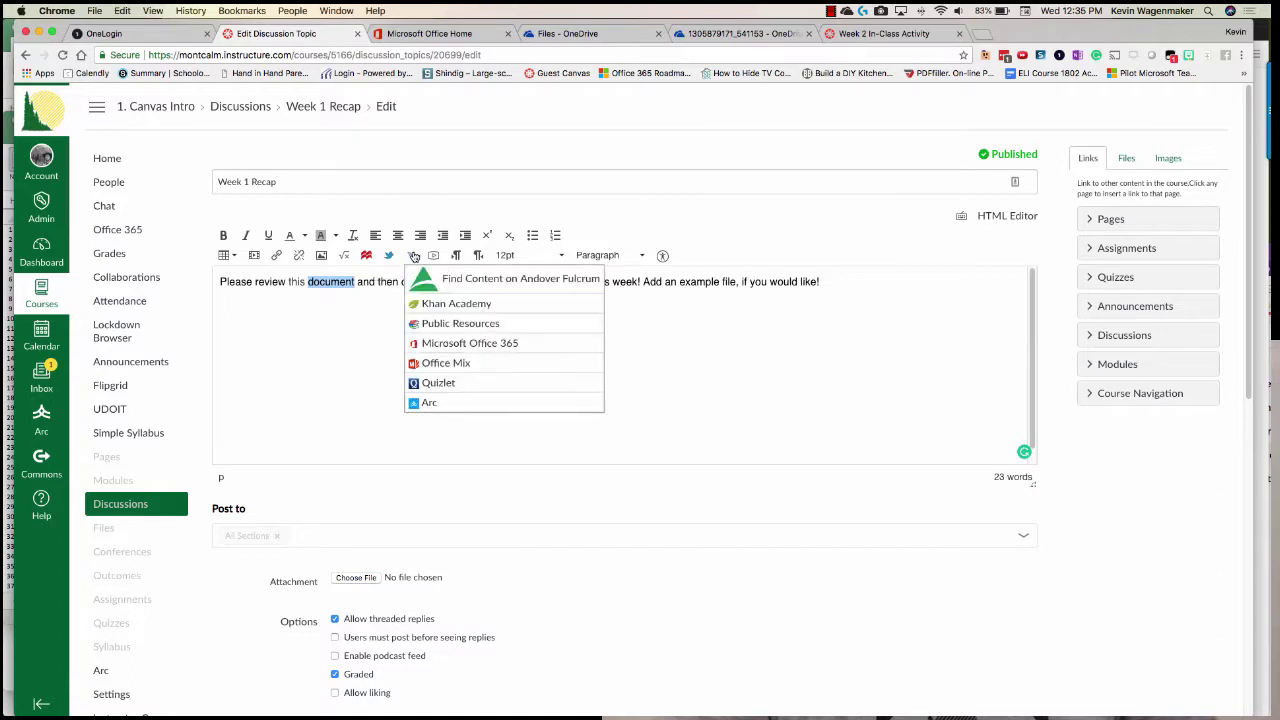
pyautogui.click(451, 346)
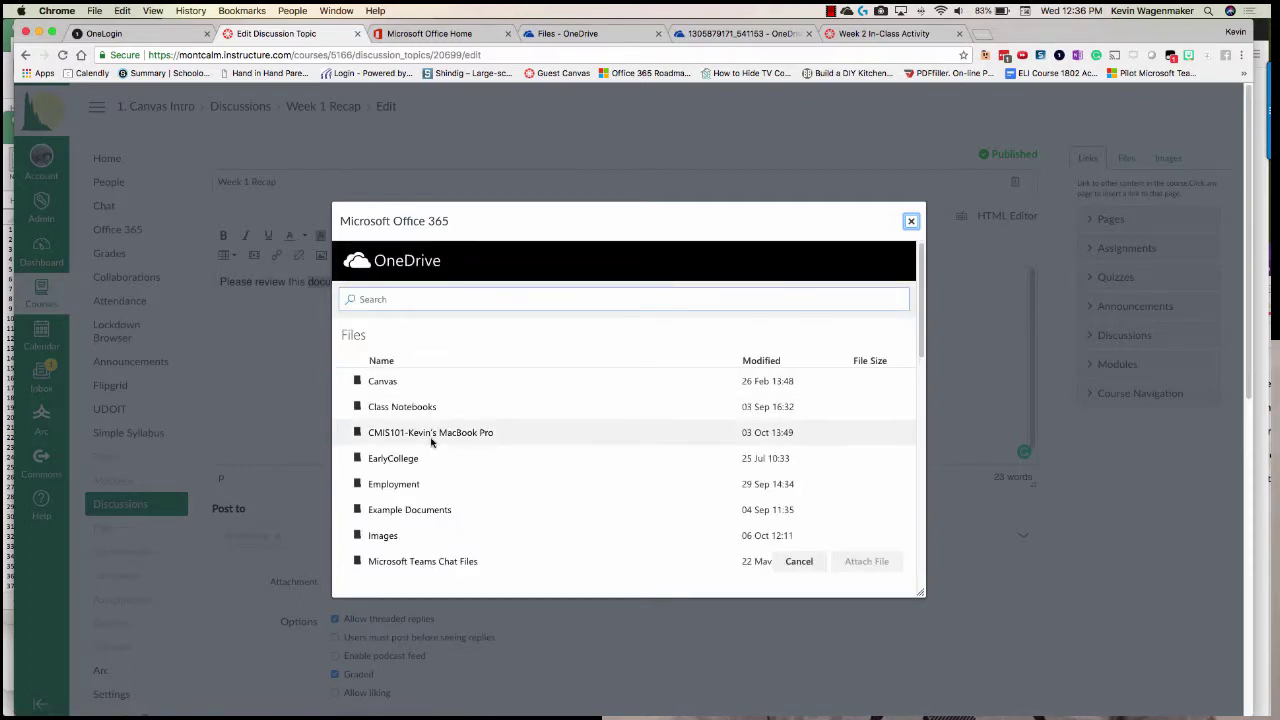
pyautogui.scroll(-5, 432, 443)
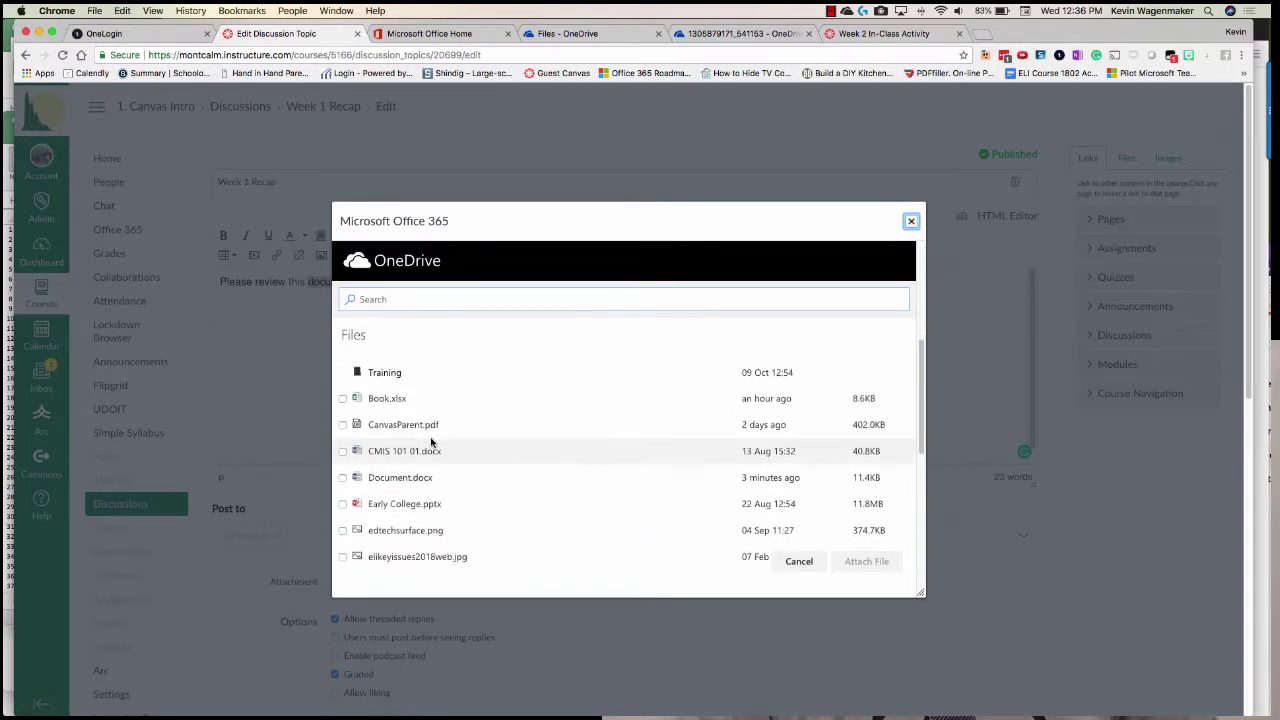
pyautogui.click(342, 478)
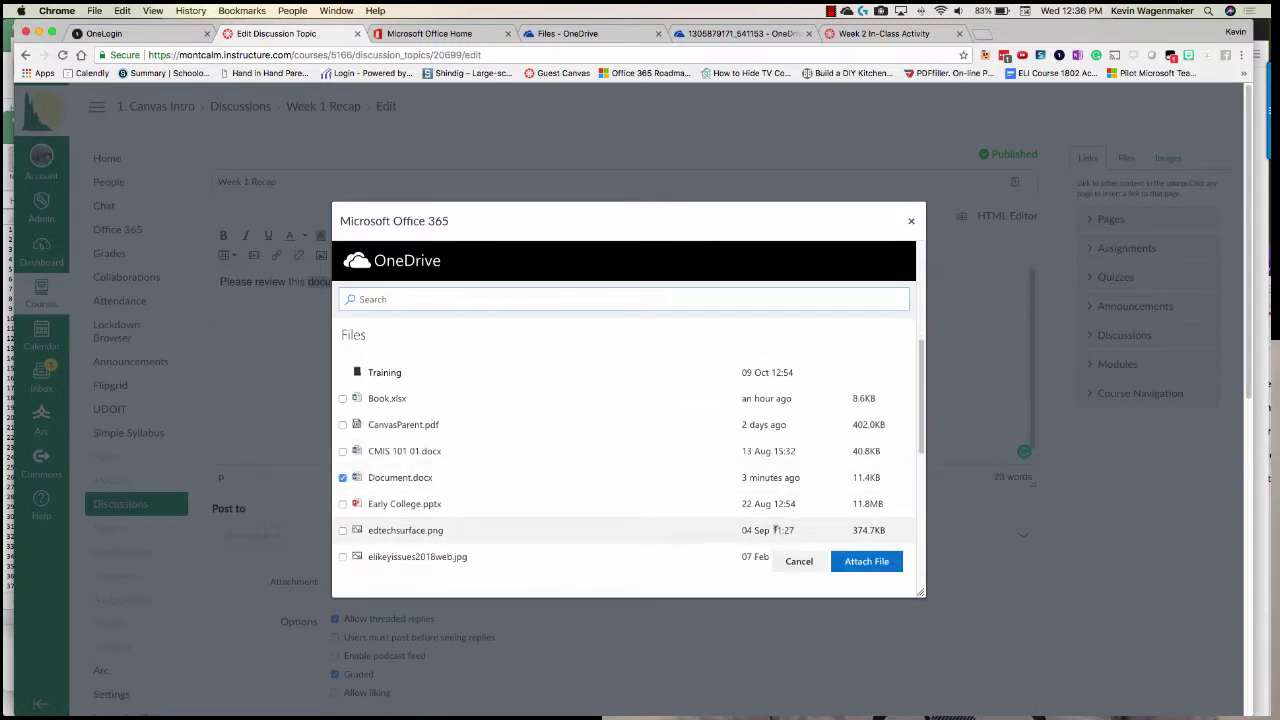
pyautogui.click(852, 566)
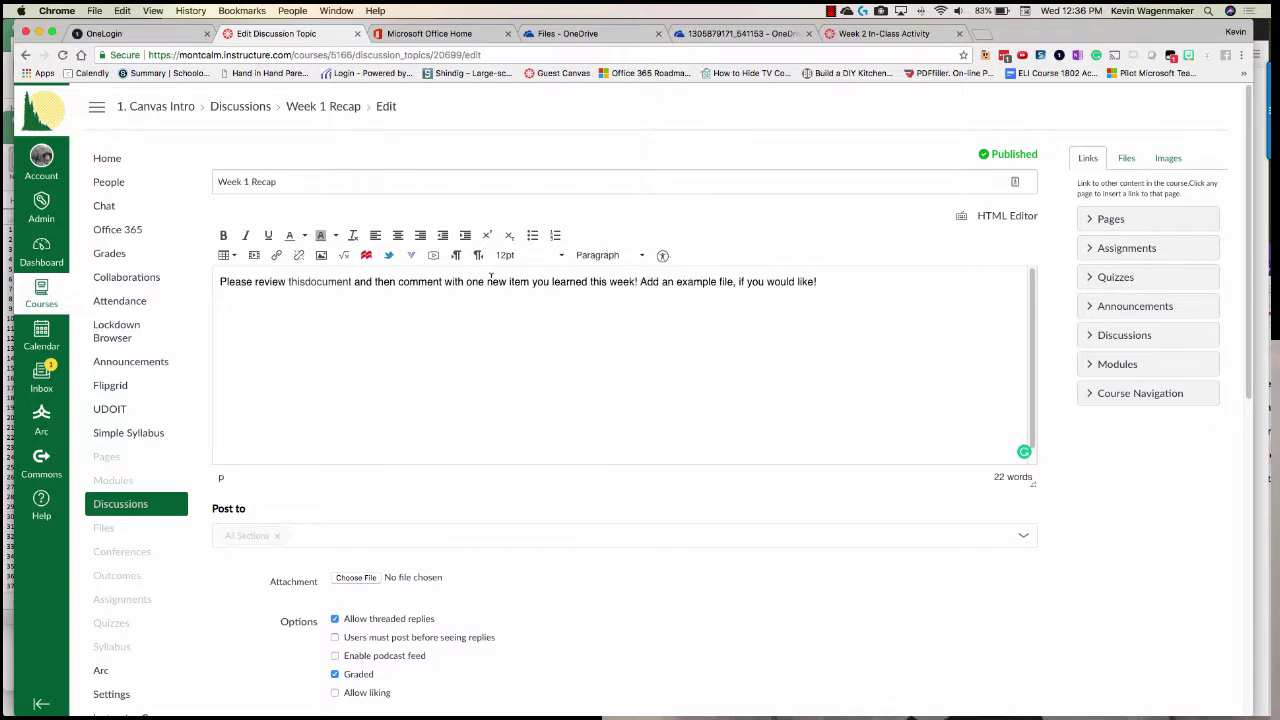
# - Insert a link to Document.docx from the OneDrive files into the Week 1 Recap text with Microsoft Office 365 once more
pyautogui.click(412, 256)
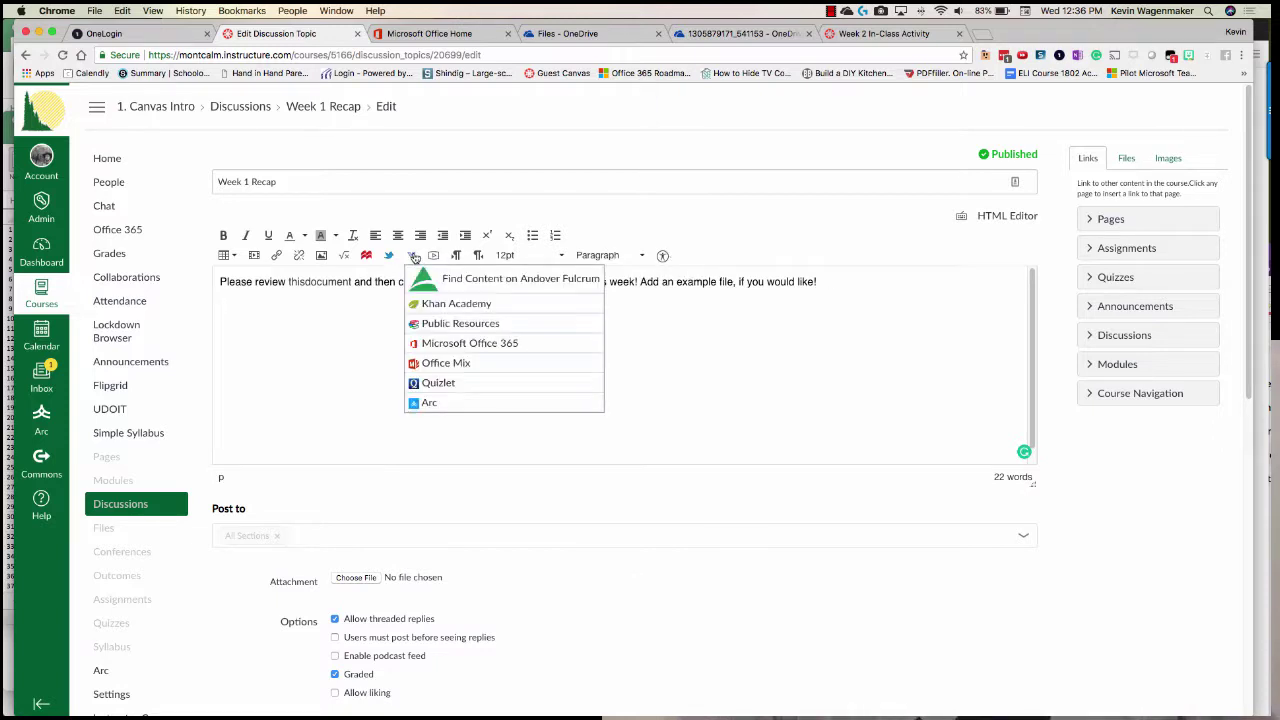
pyautogui.click(458, 342)
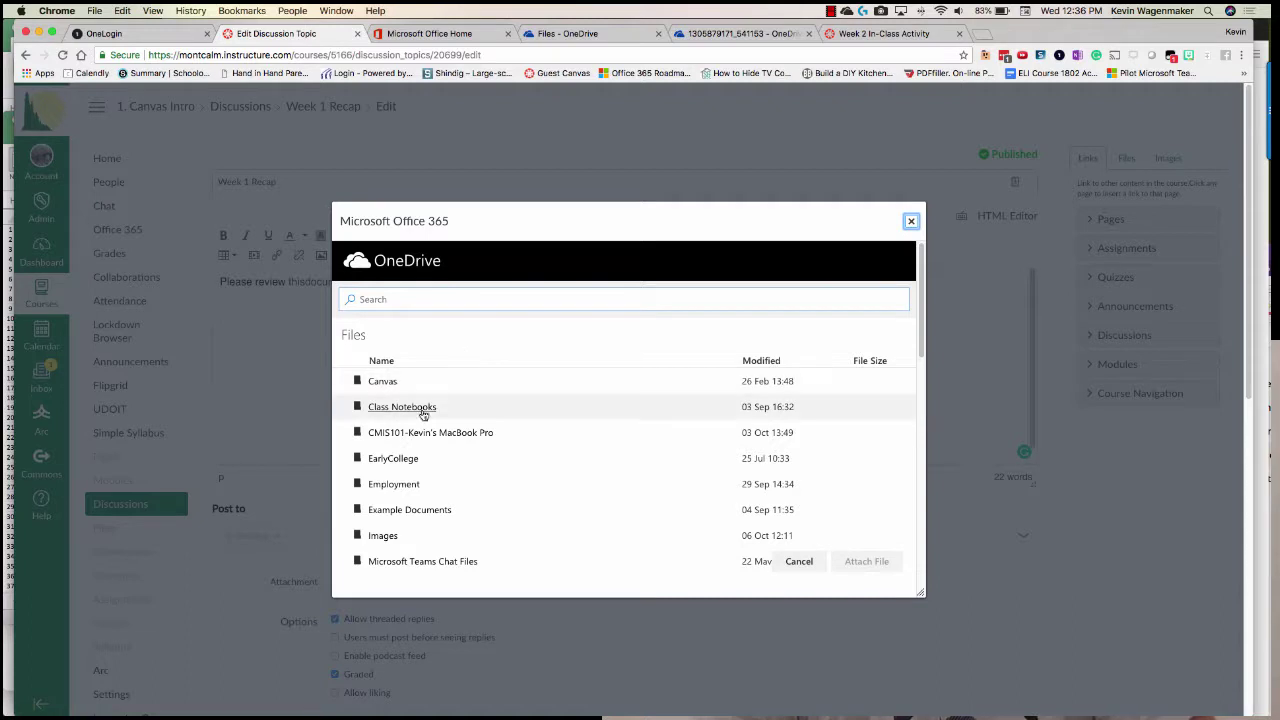
pyautogui.scroll(-5, 423, 410)
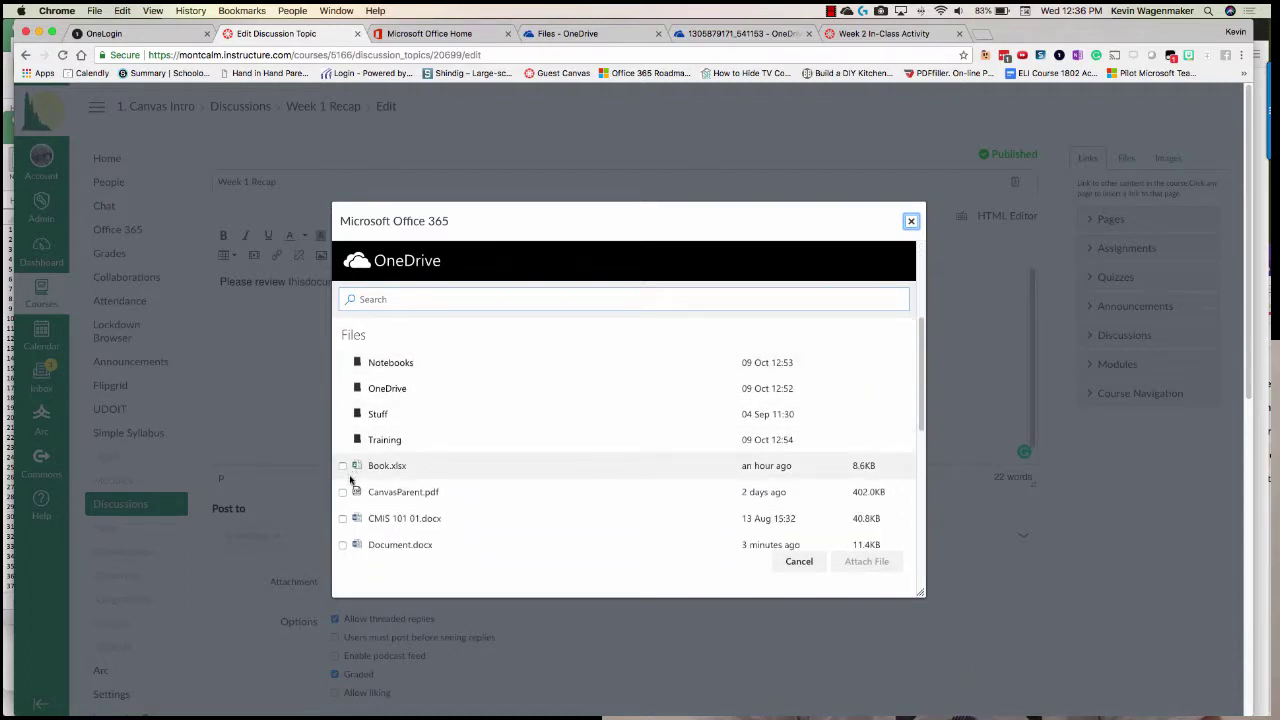
pyautogui.scroll(-2, 351, 480)
pyautogui.click(343, 500)
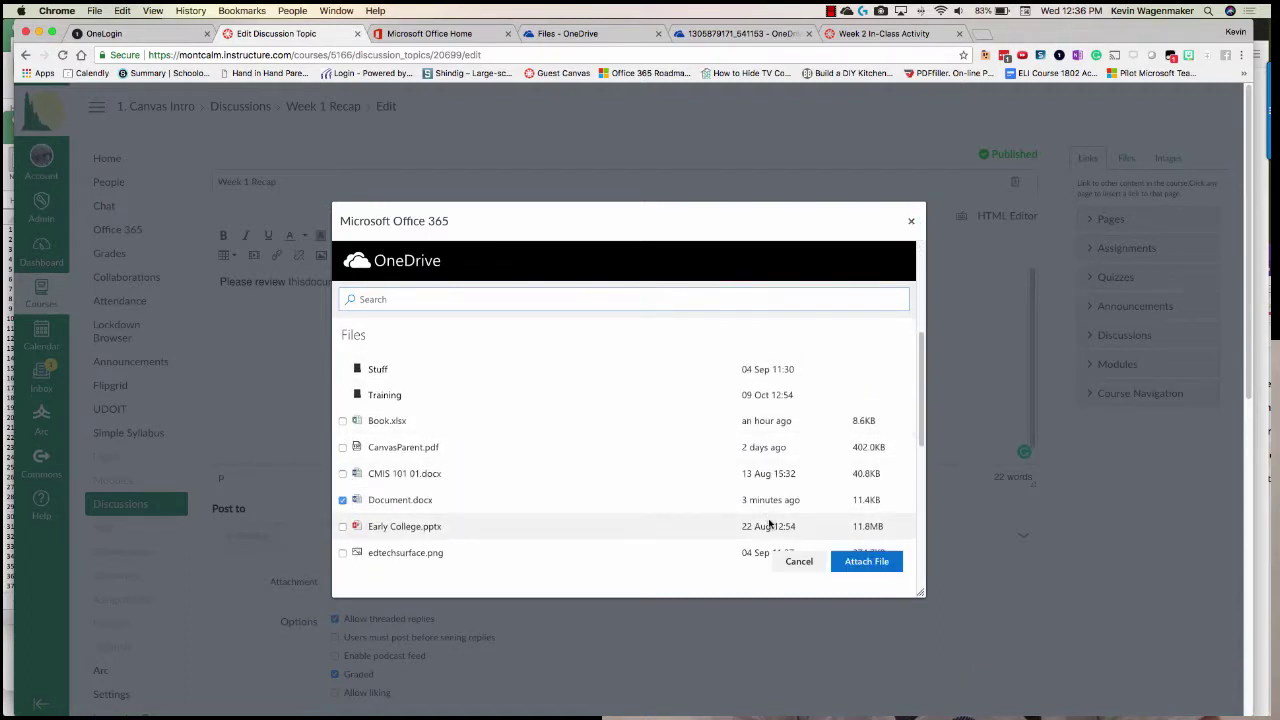
pyautogui.click(864, 561)
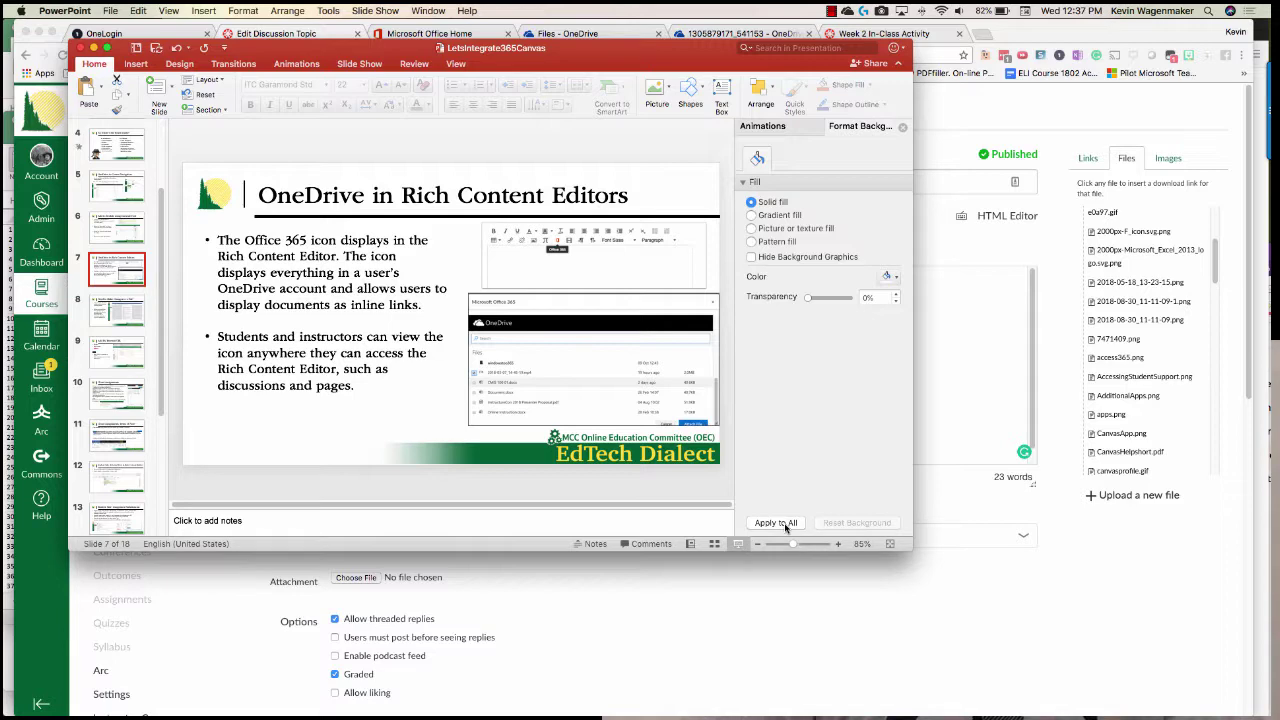
# - Present the LetsIntegrate365Canvas slides in PowerPoint from "OneDrive in Rich Content Editors" through "Cloud Assignments"
pyautogui.click(786, 523)
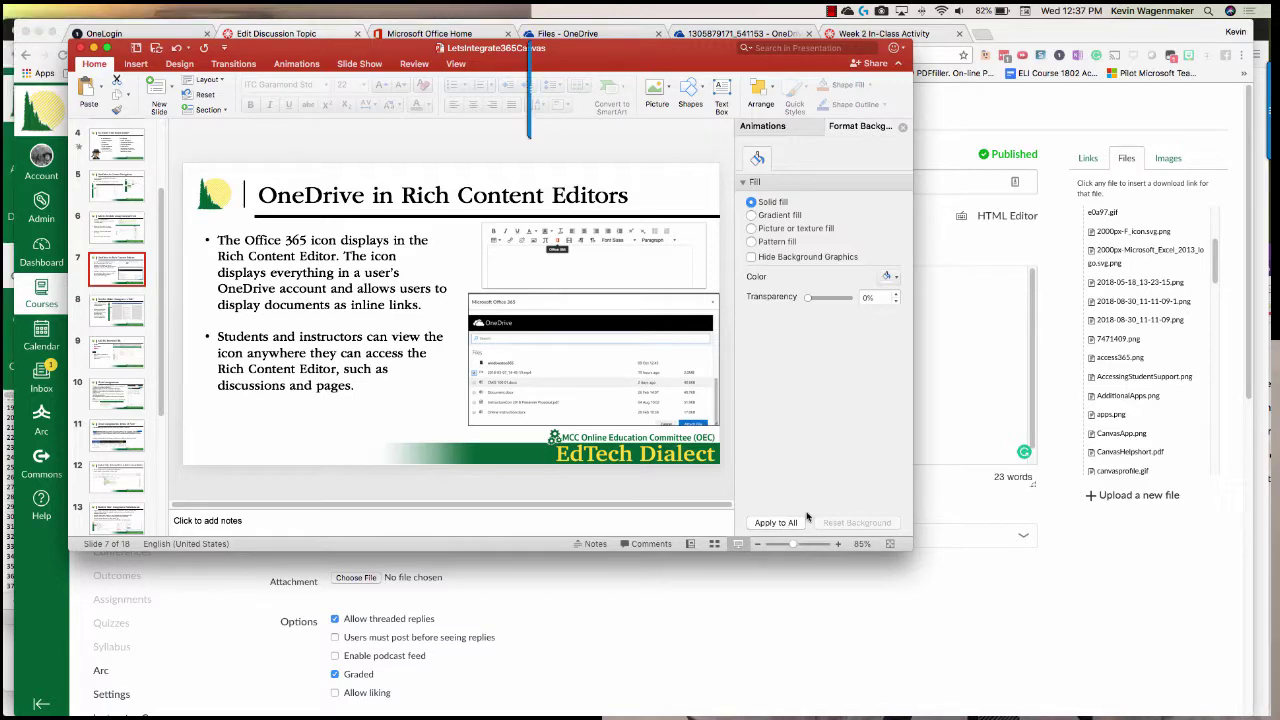
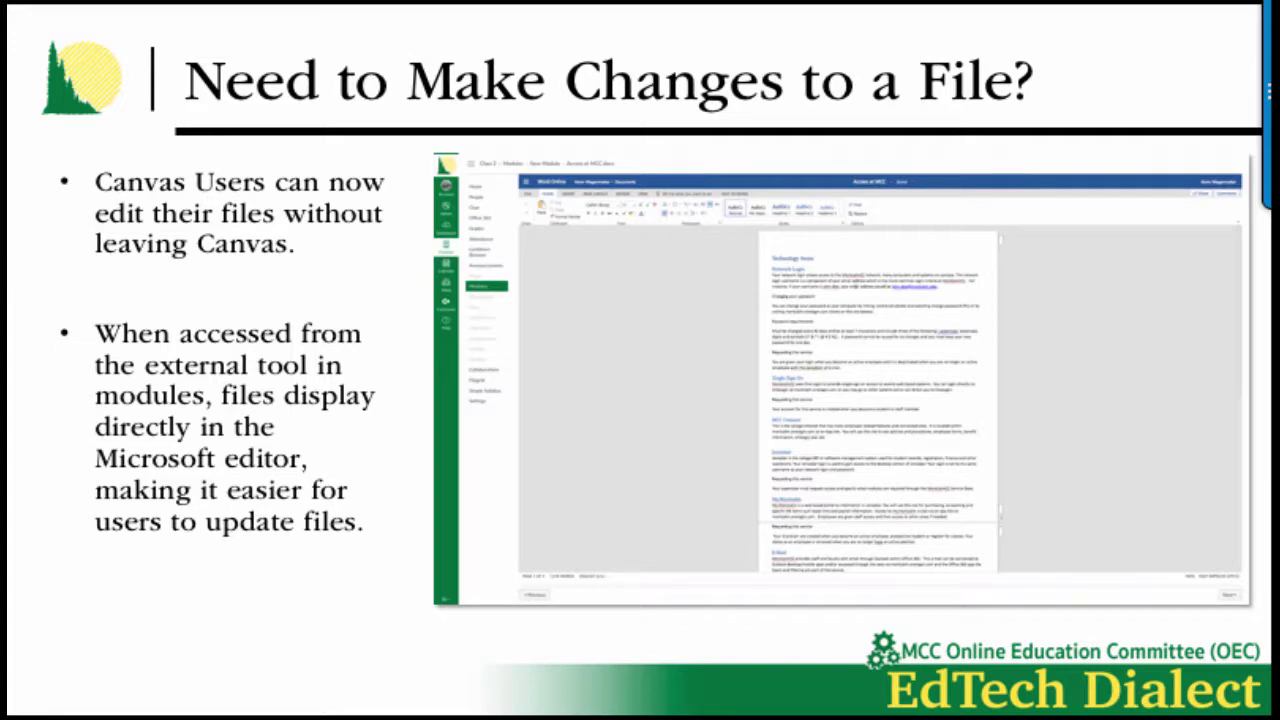
pyautogui.press('Right')
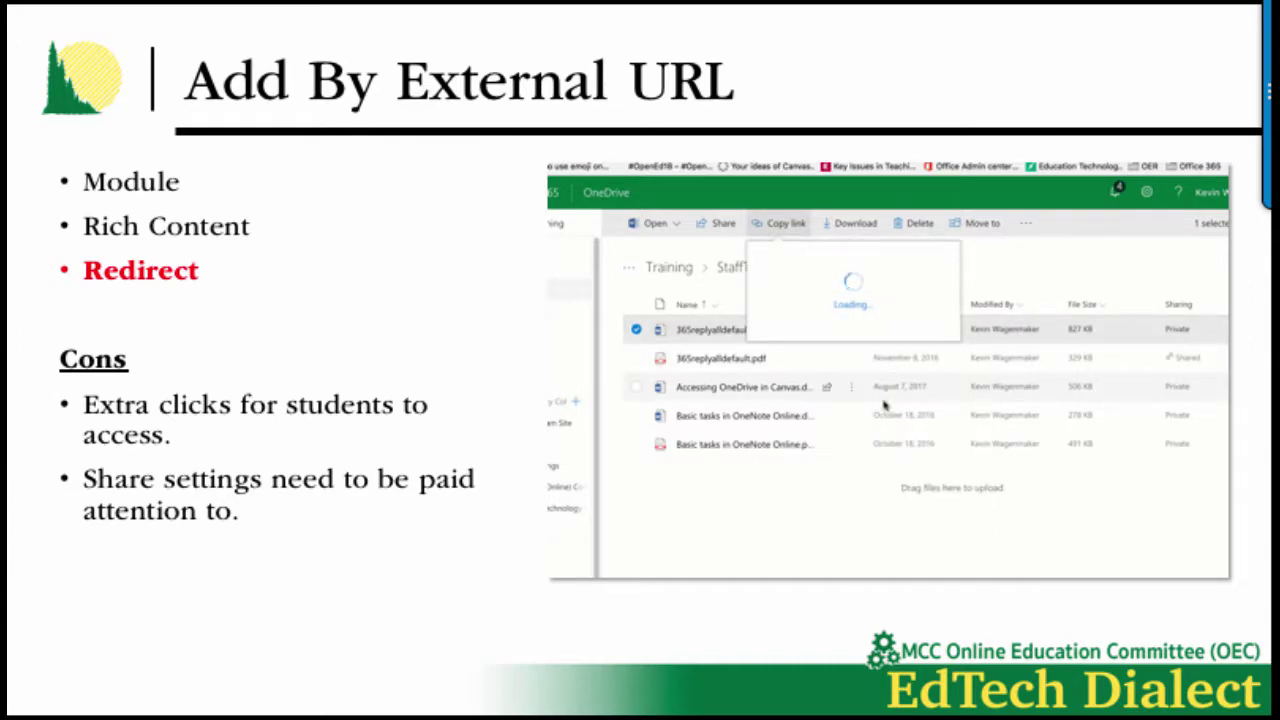
pyautogui.press('Right')
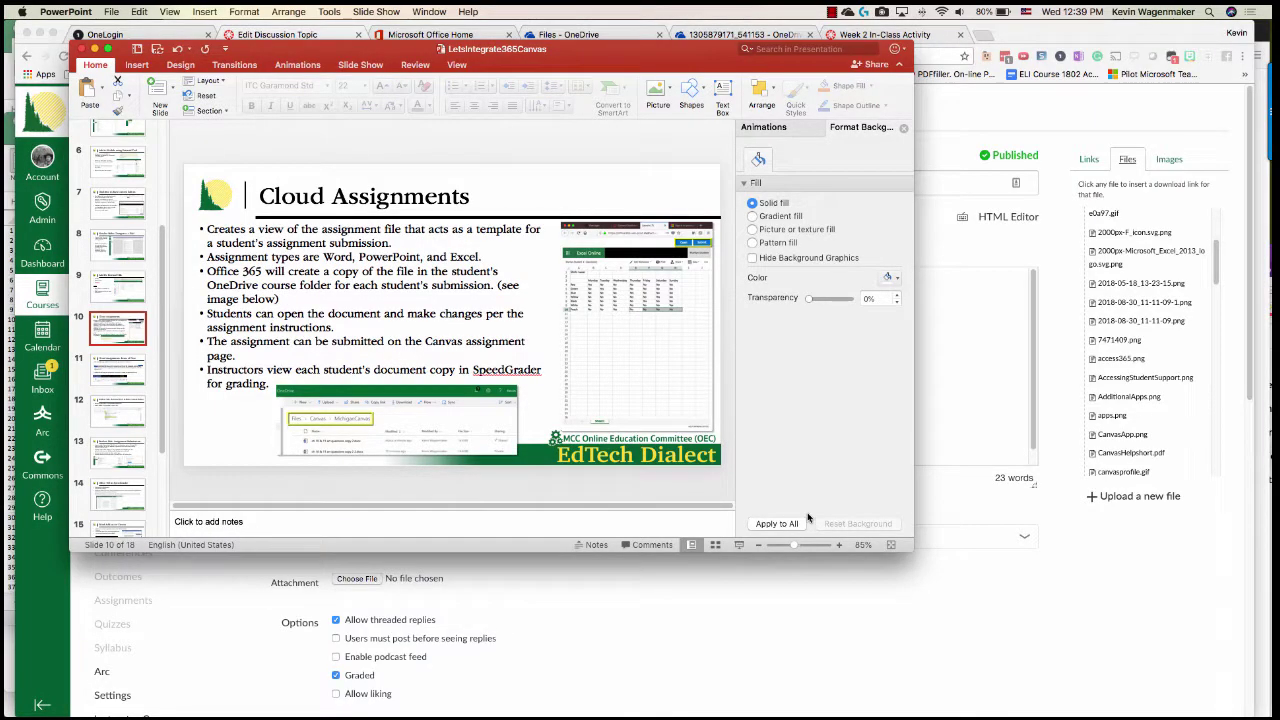
# - Switch back to Chrome and return to the course home page, leaving the Week 1 Recap edits unsaved
pyautogui.press('super+Tab')
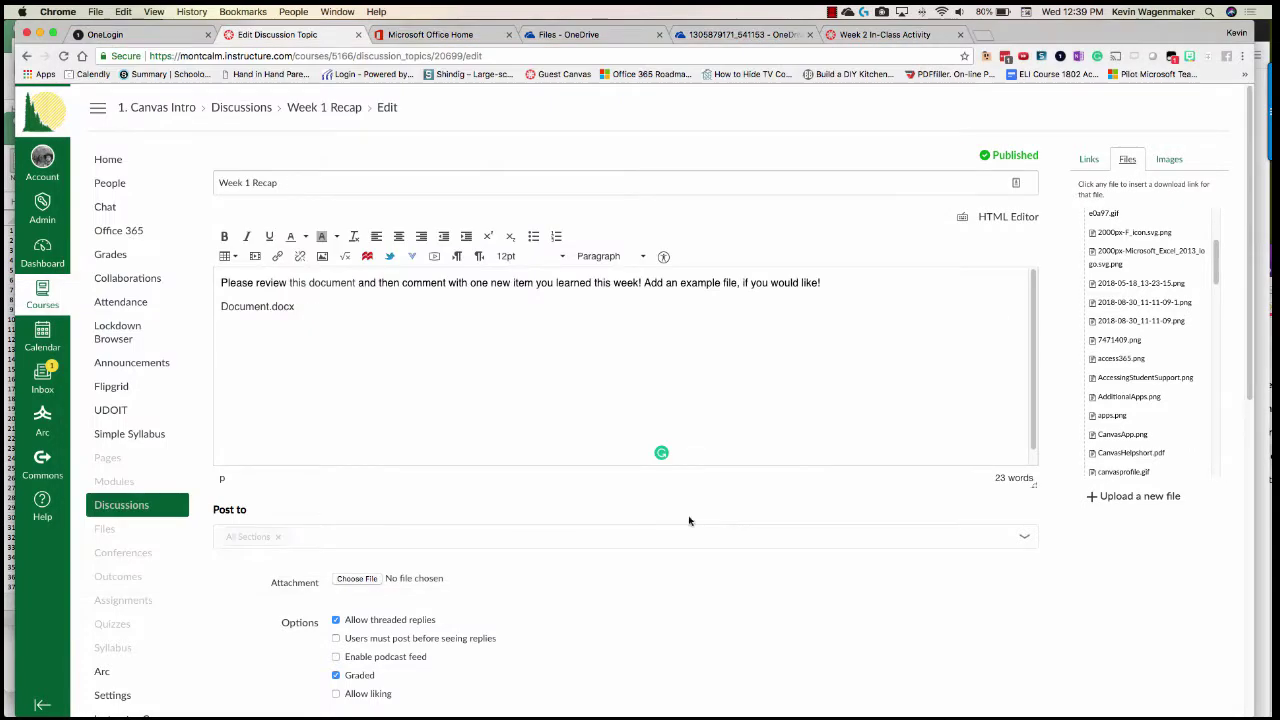
pyautogui.click(110, 161)
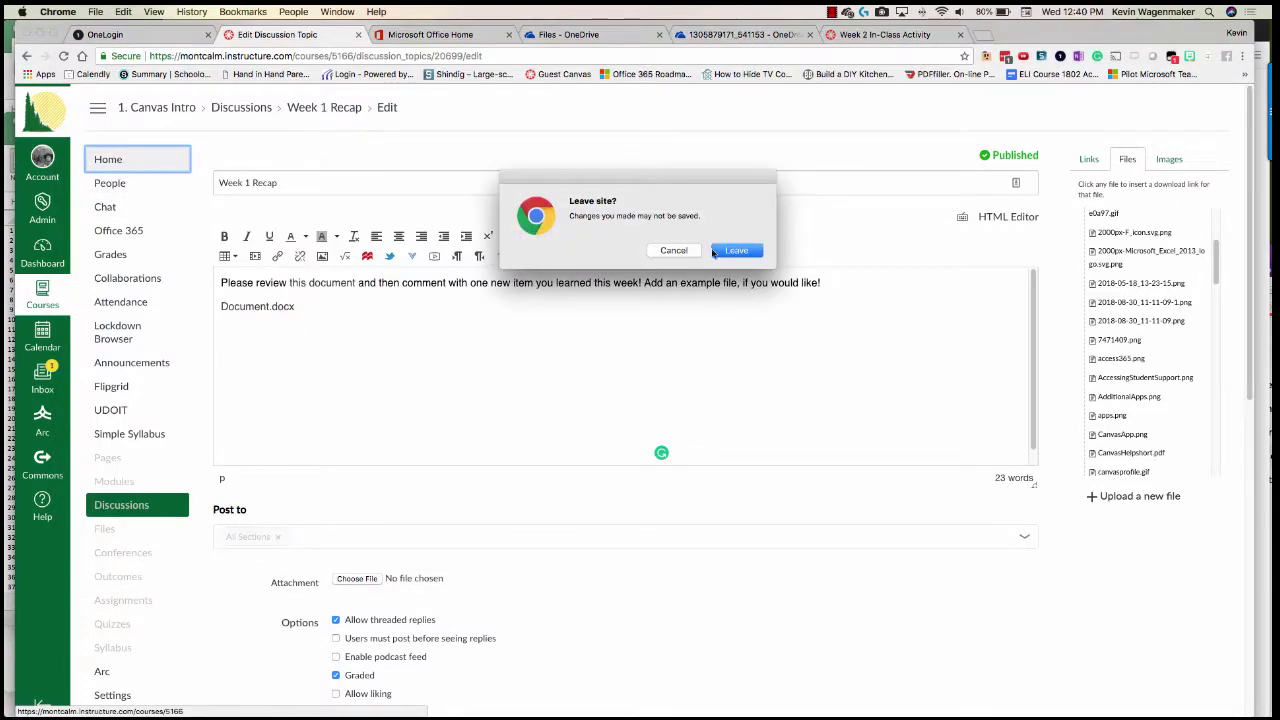
pyautogui.click(737, 251)
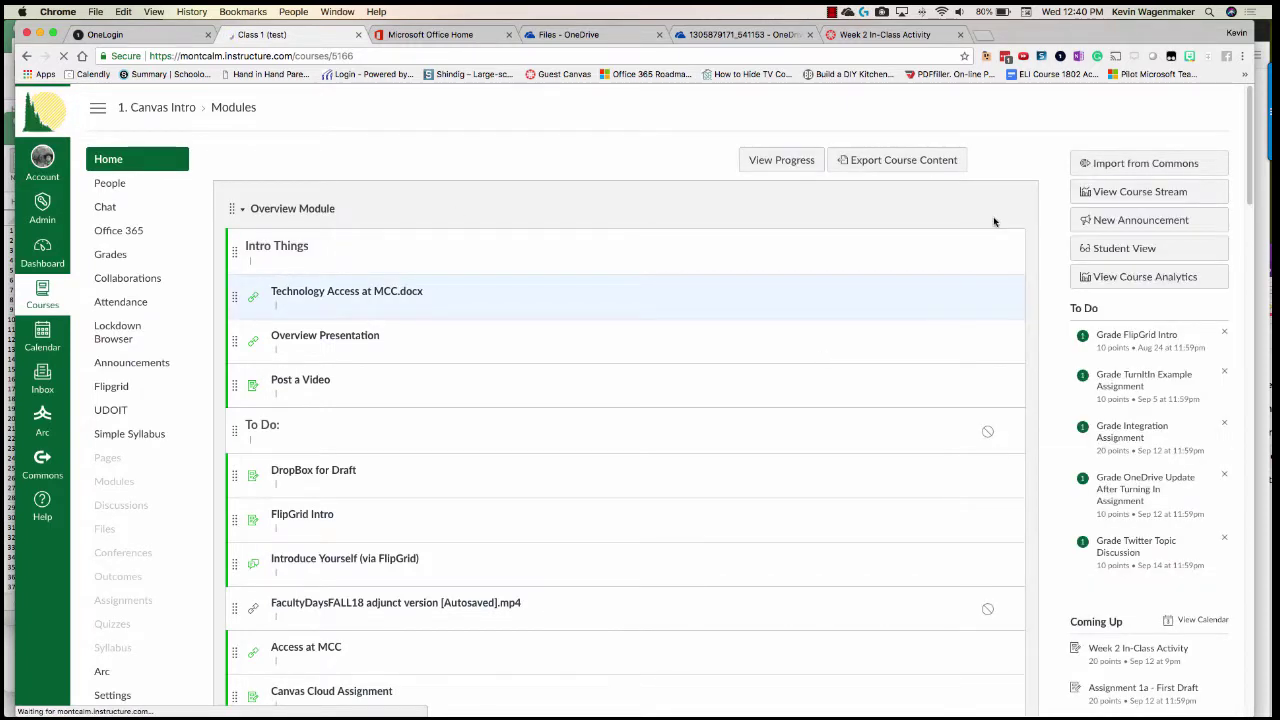
# - Add a new assignment named "Cloud Assignment 1" to the Week 1 module
pyautogui.click(981, 113)
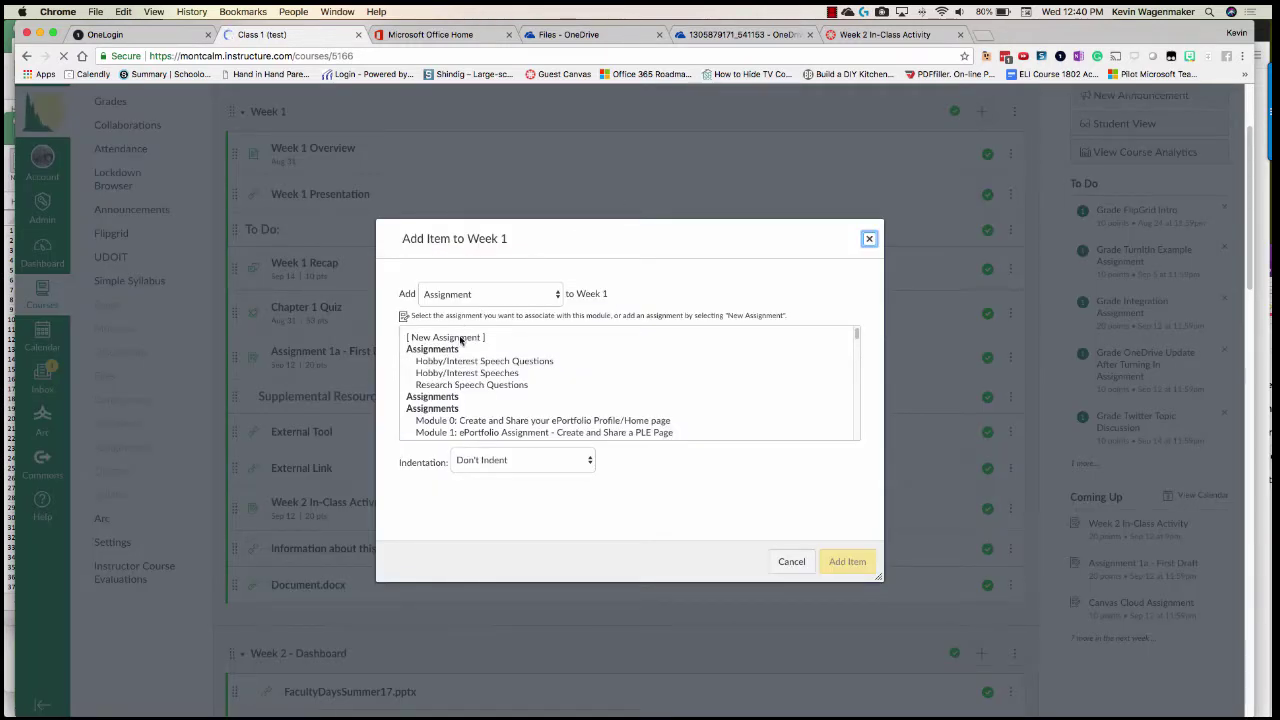
pyautogui.click(461, 340)
pyautogui.click(496, 455)
pyautogui.write('C')
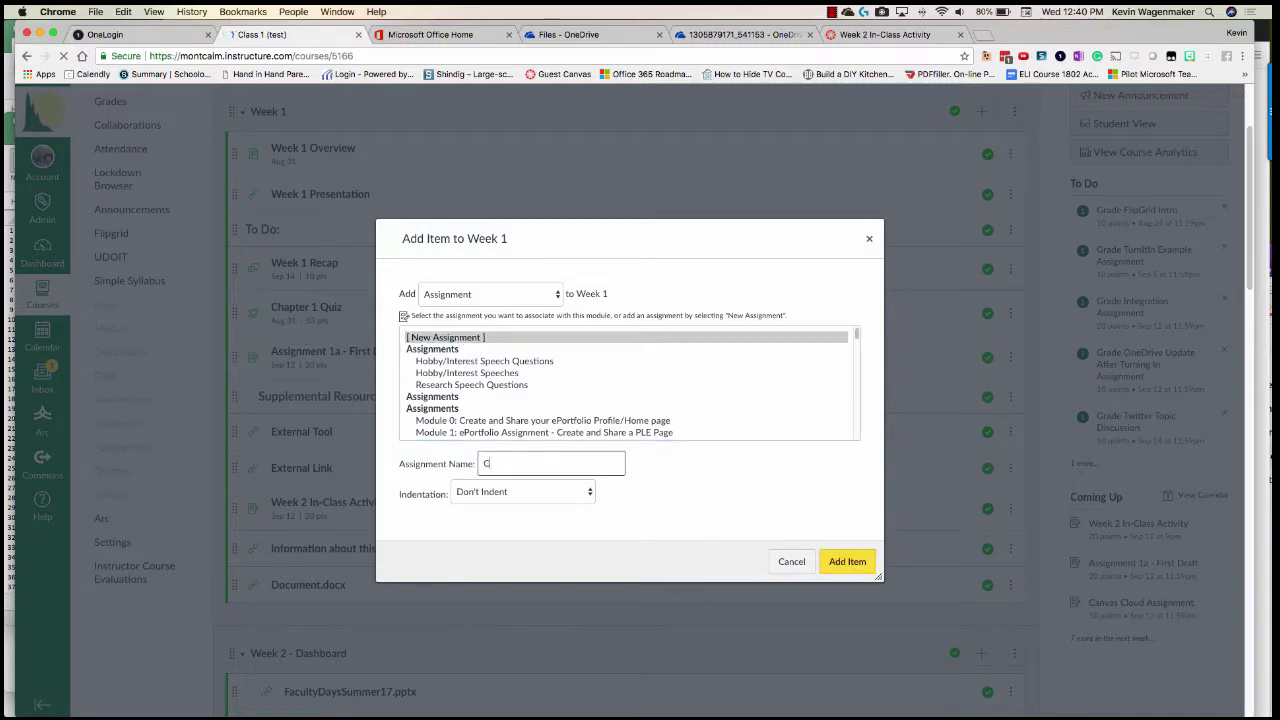
pyautogui.write('loud Assignm')
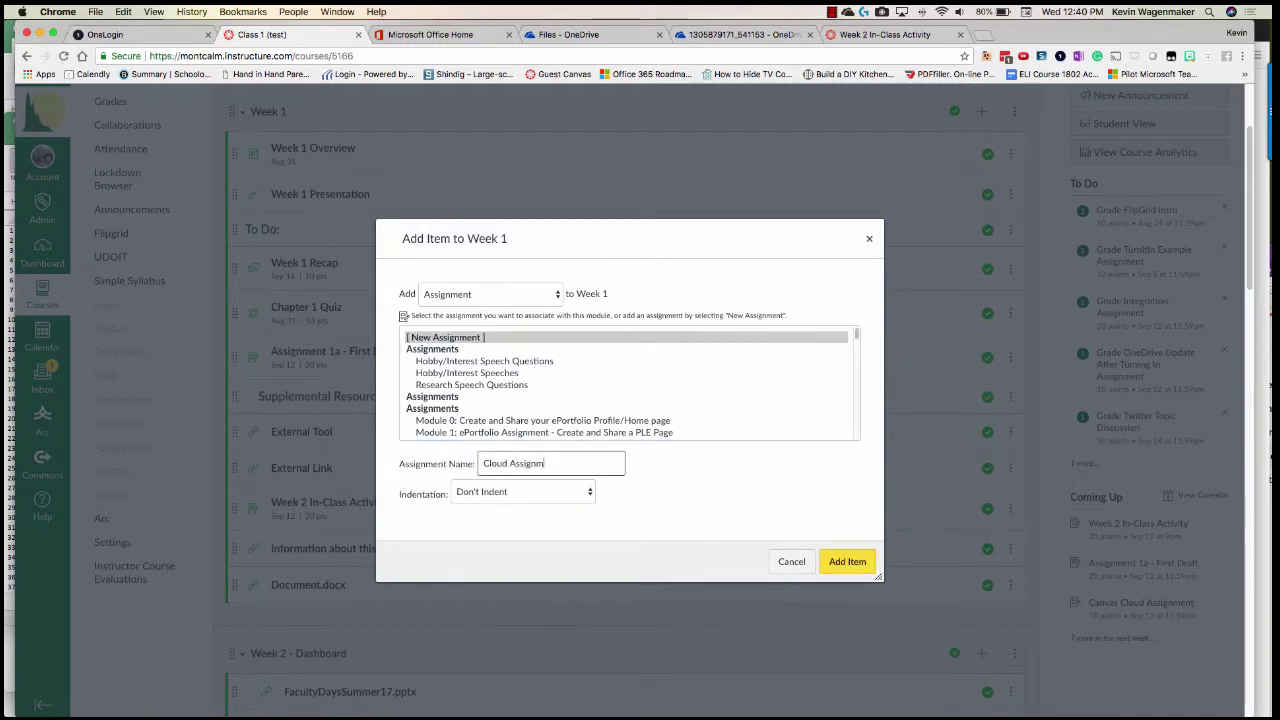
pyautogui.write('ent 1')
pyautogui.click(852, 565)
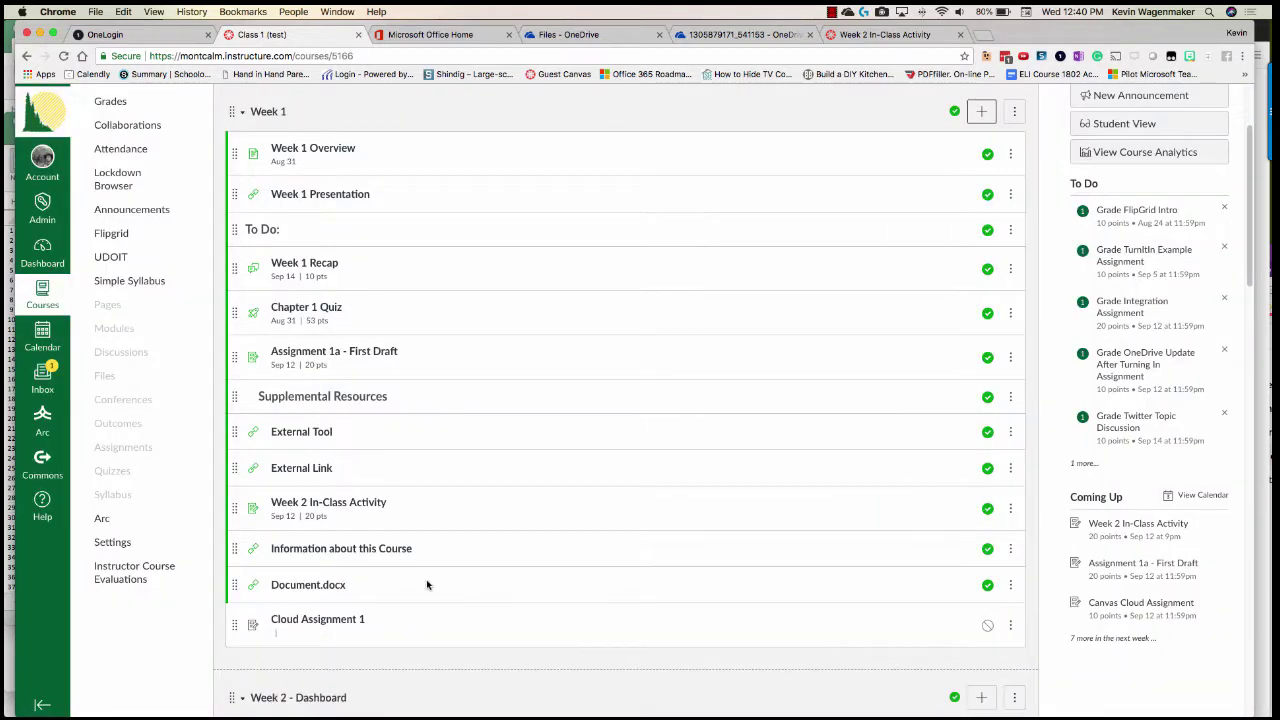
# - Open Cloud Assignment 1 from Week 1 for editing and set its points to 10
pyautogui.click(330, 621)
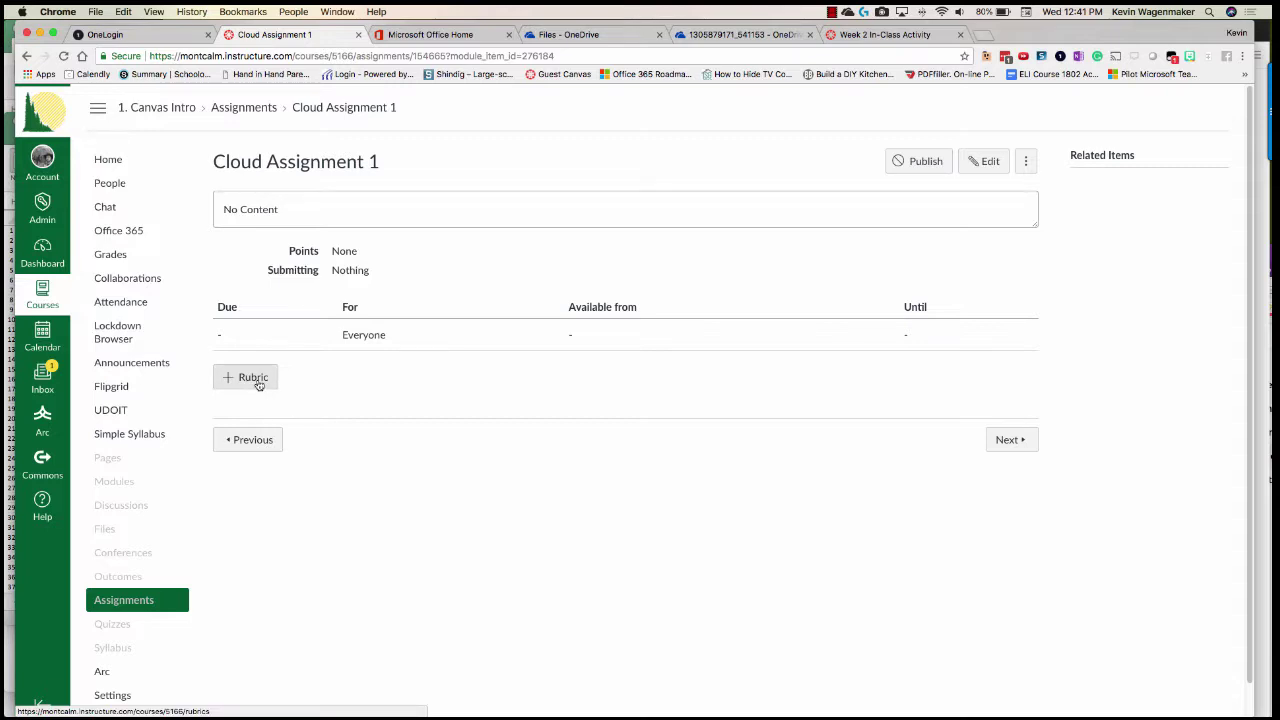
pyautogui.click(989, 169)
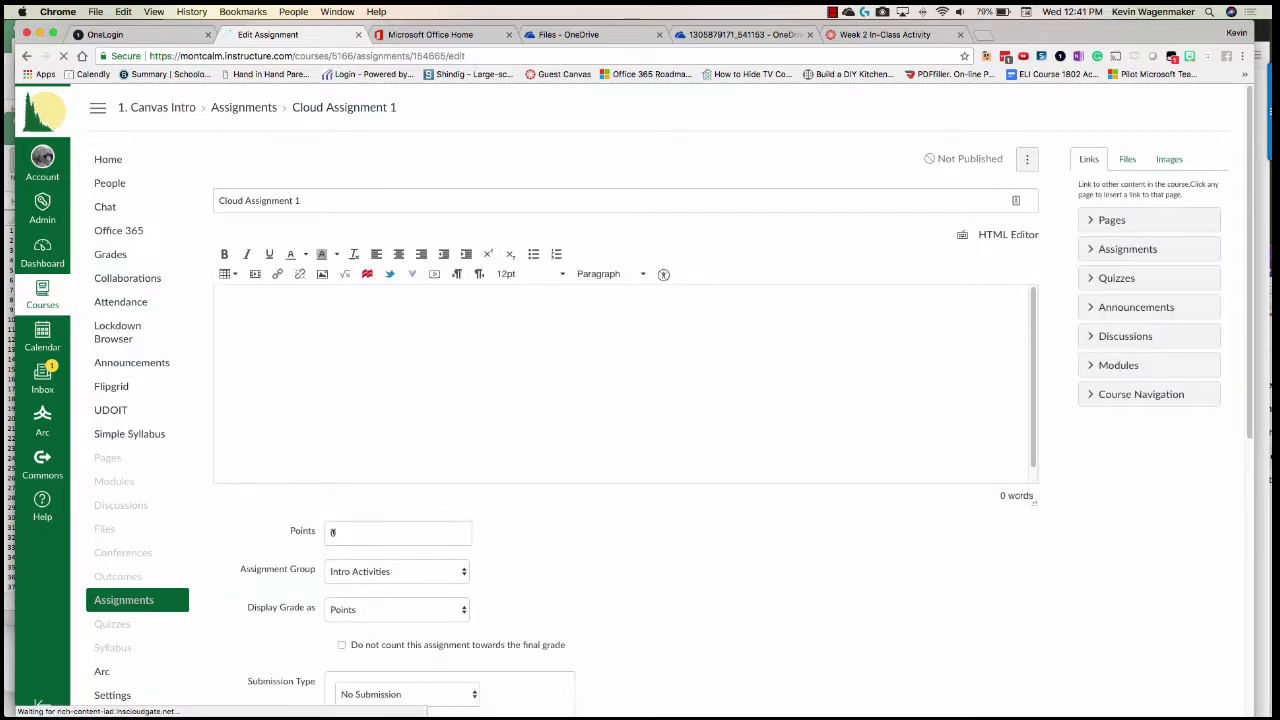
pyautogui.click(332, 532)
pyautogui.write('1')
# - Set the submission type of Cloud Assignment 1 to External Tool
pyautogui.scroll(-3, 531, 552)
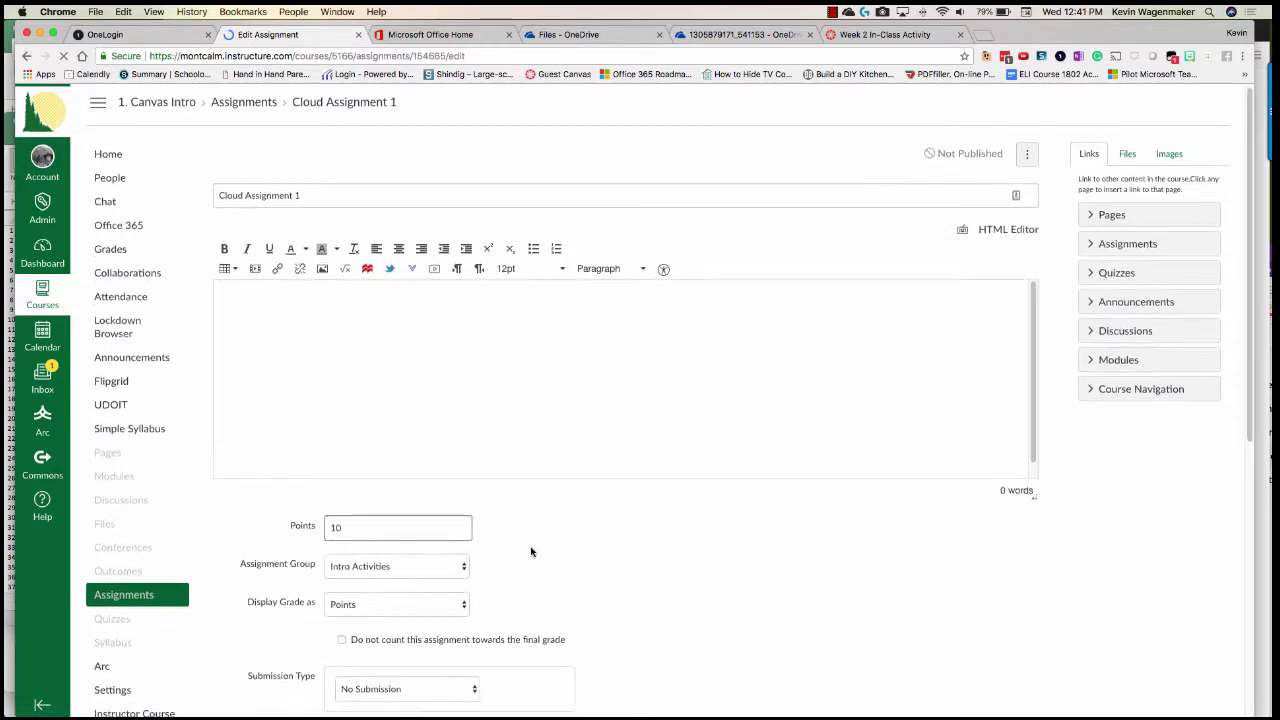
pyautogui.scroll(-2, 531, 552)
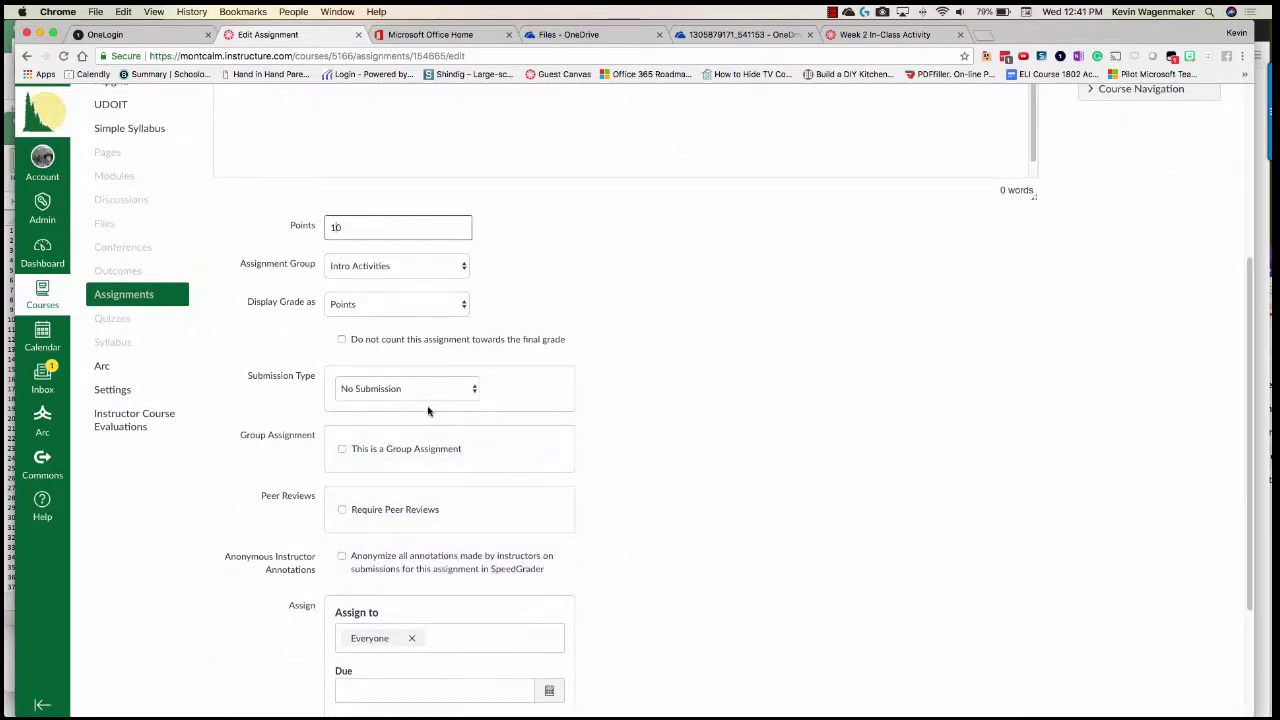
pyautogui.click(420, 390)
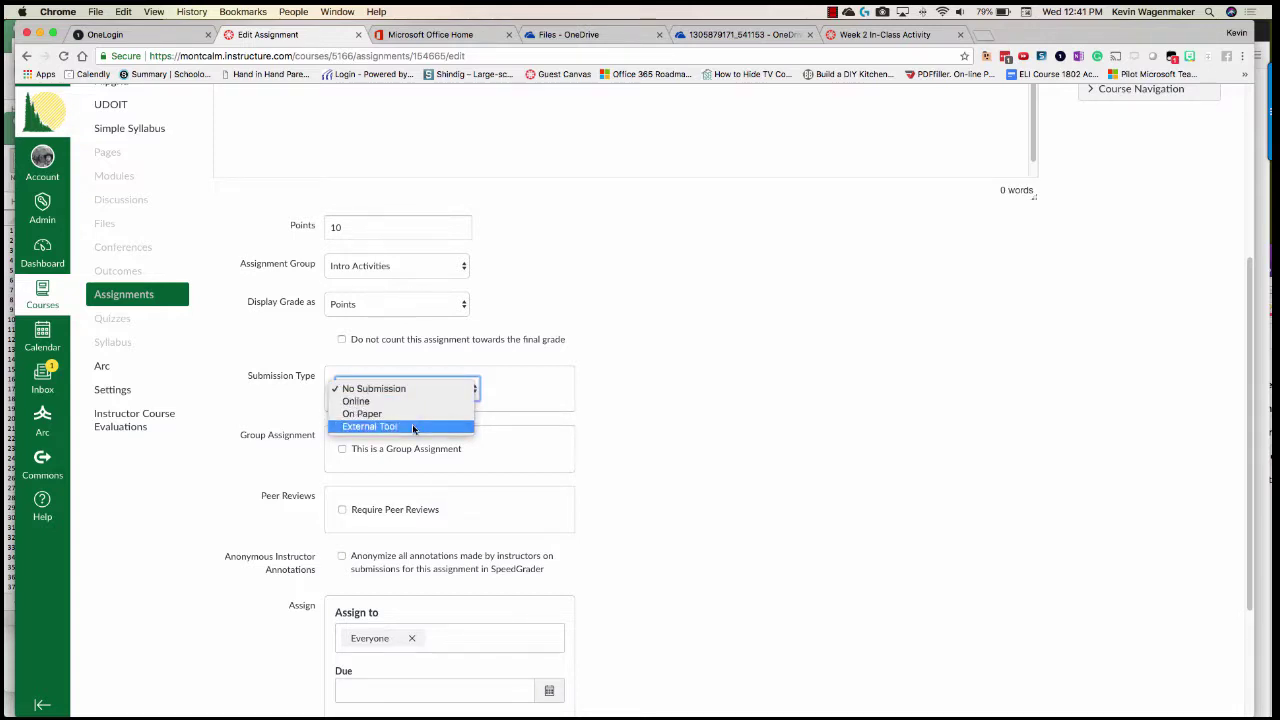
pyautogui.click(412, 426)
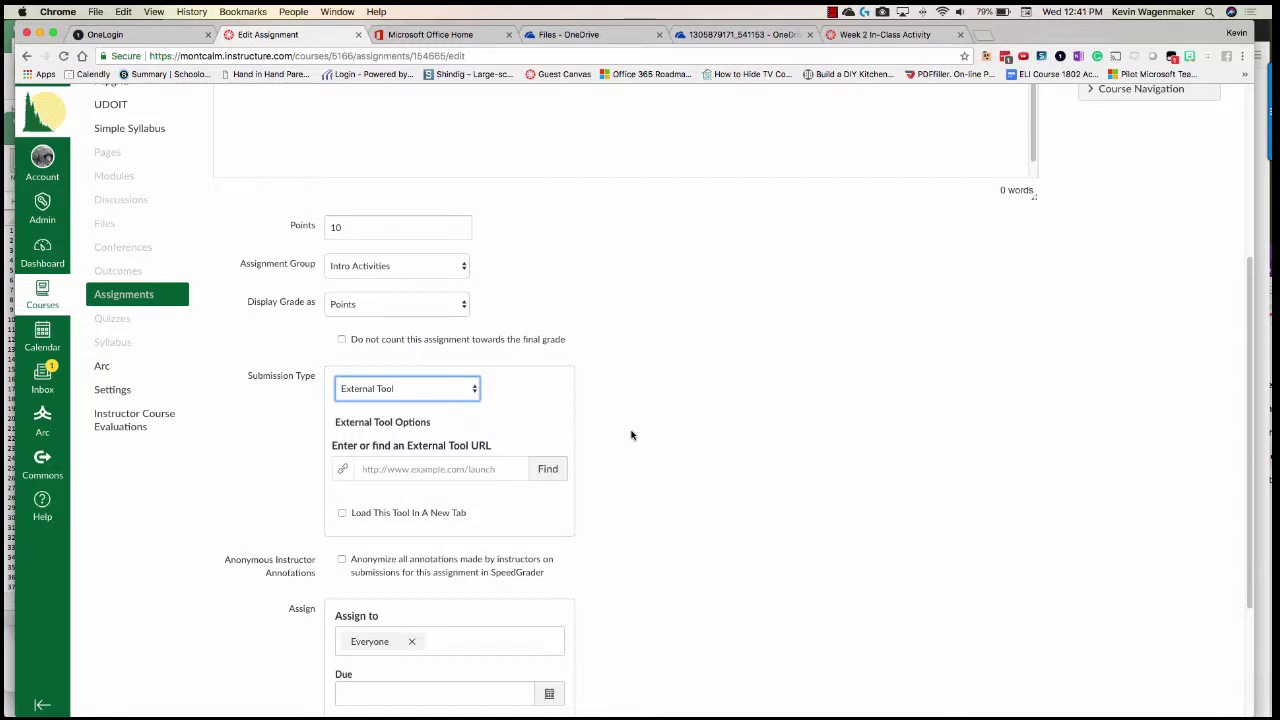
# - Find the external tool for the assignment and choose Office 365 Cloud Assignment from the tool list
pyautogui.click(548, 470)
pyautogui.scroll(-5, 604, 426)
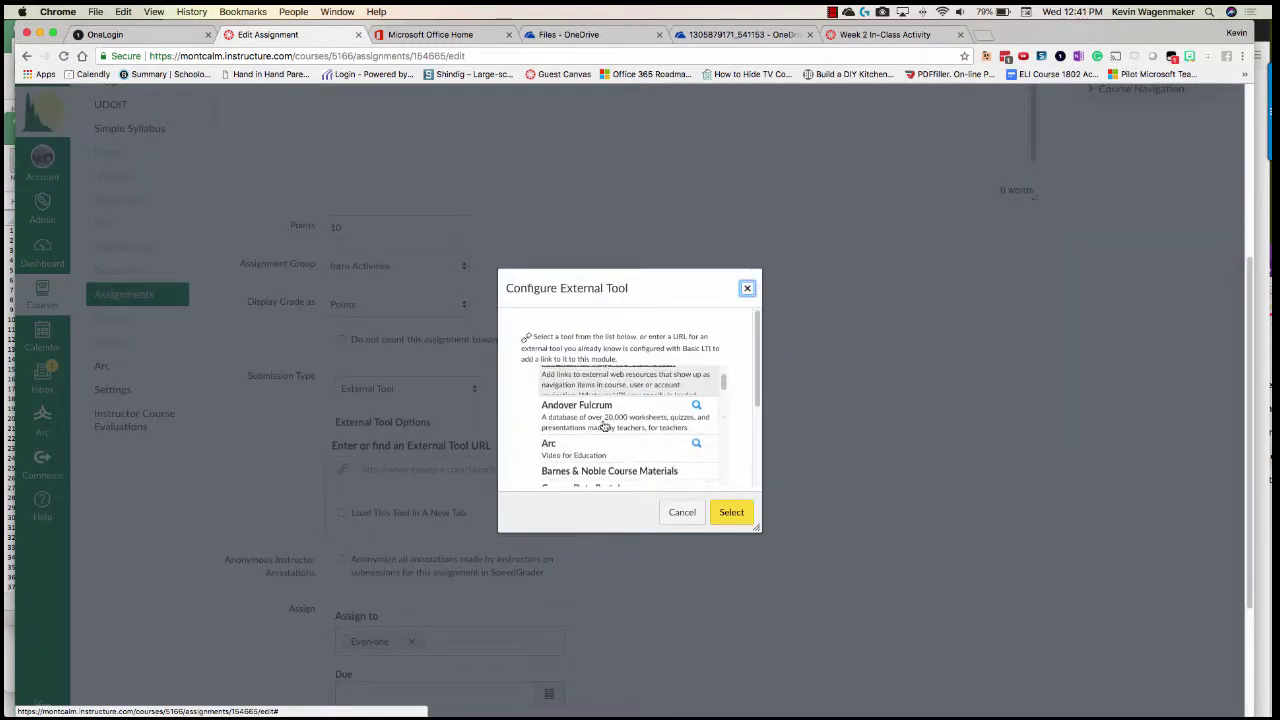
pyautogui.scroll(-8, 604, 426)
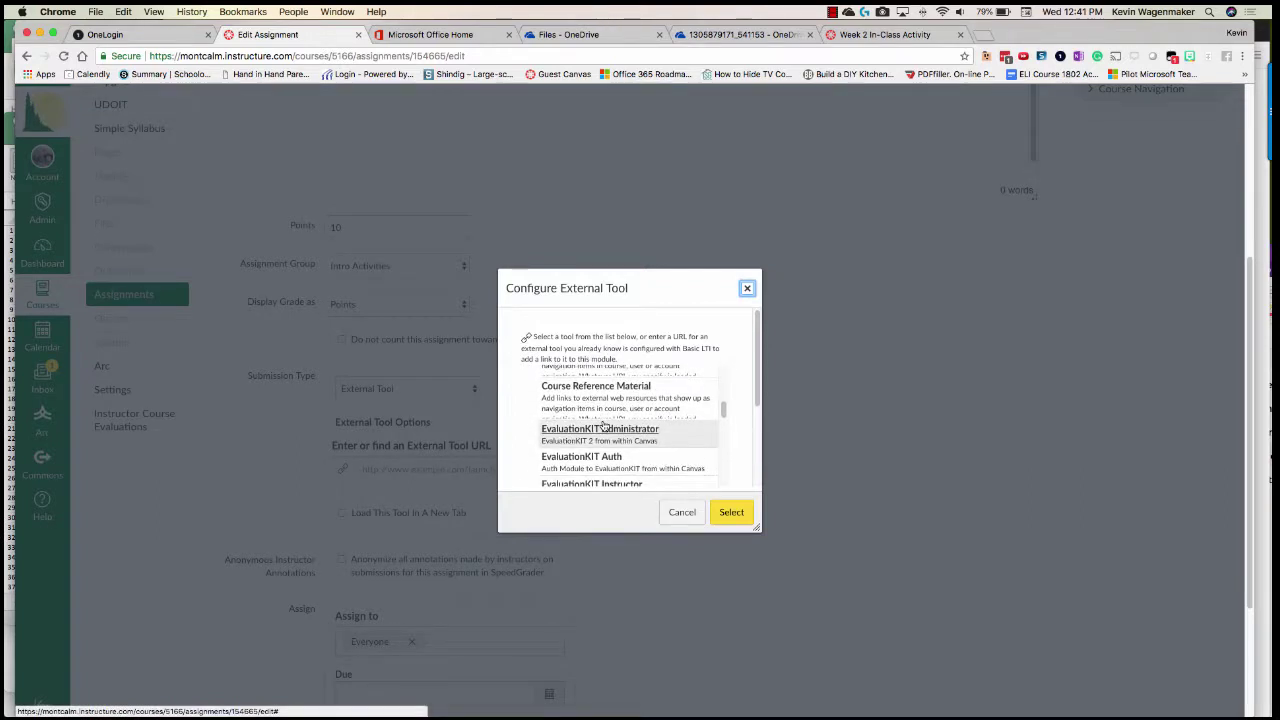
pyautogui.scroll(-8, 604, 426)
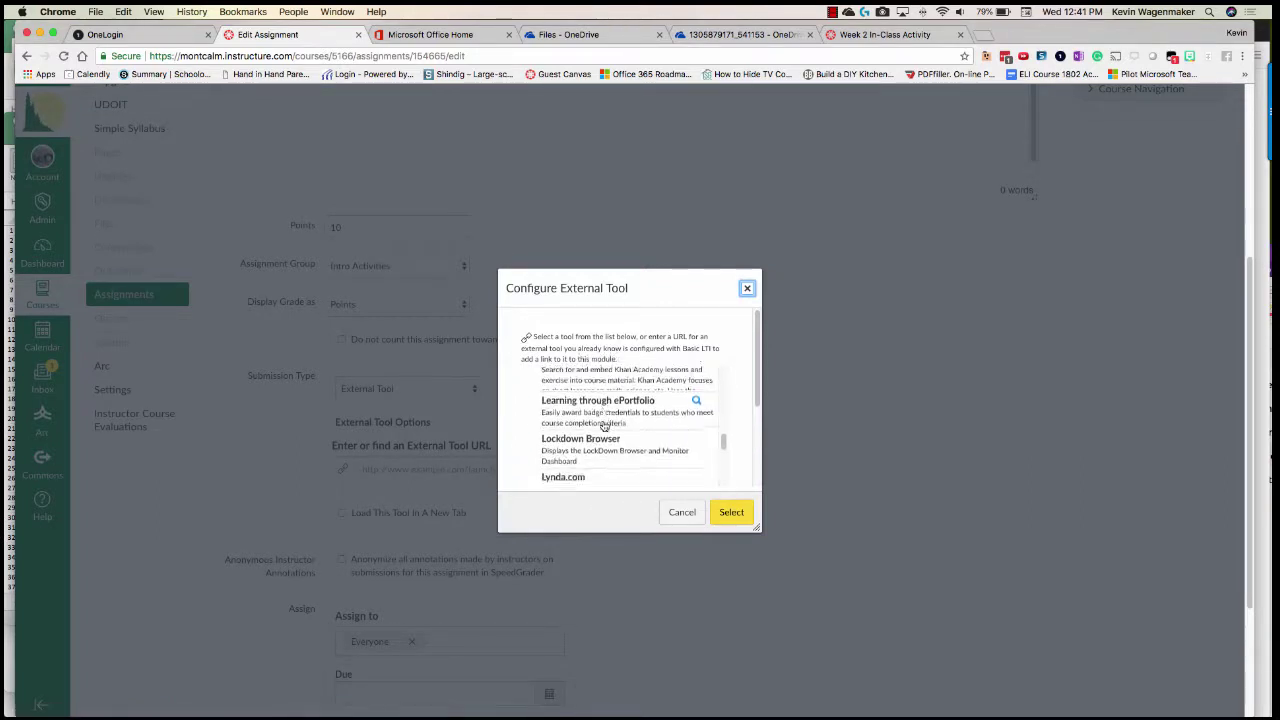
pyautogui.scroll(-1, 604, 426)
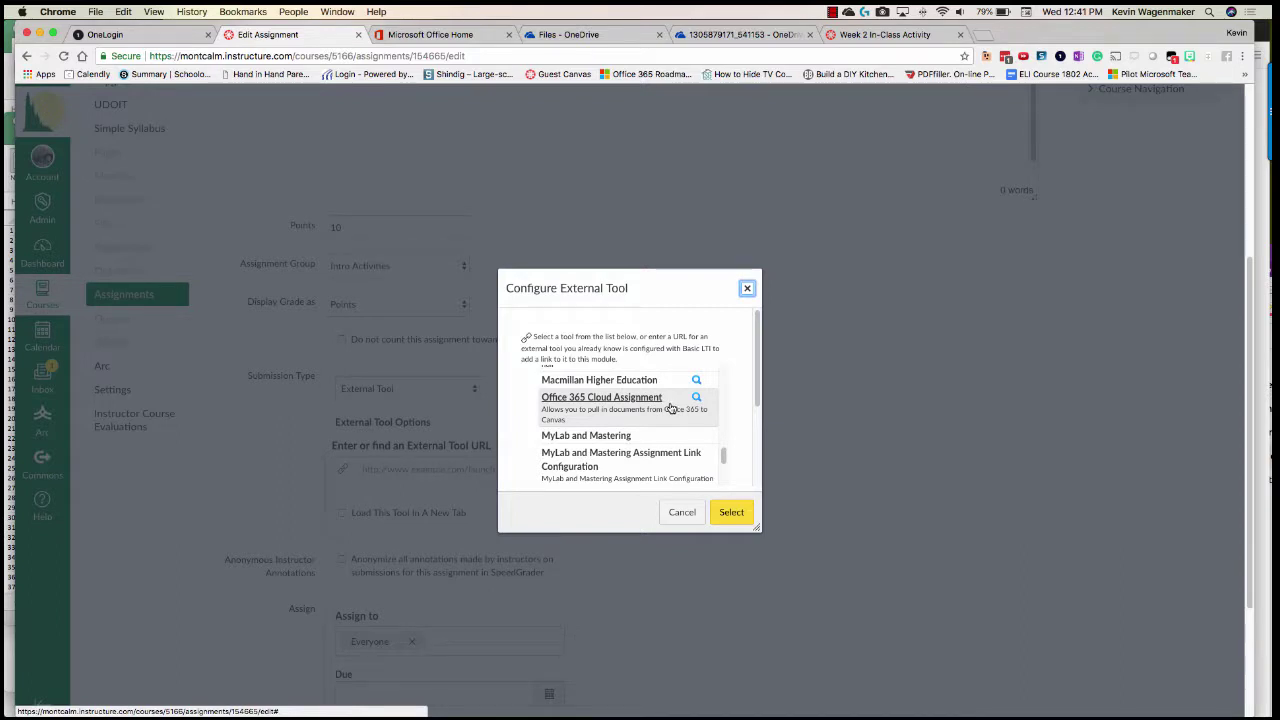
pyautogui.click(670, 408)
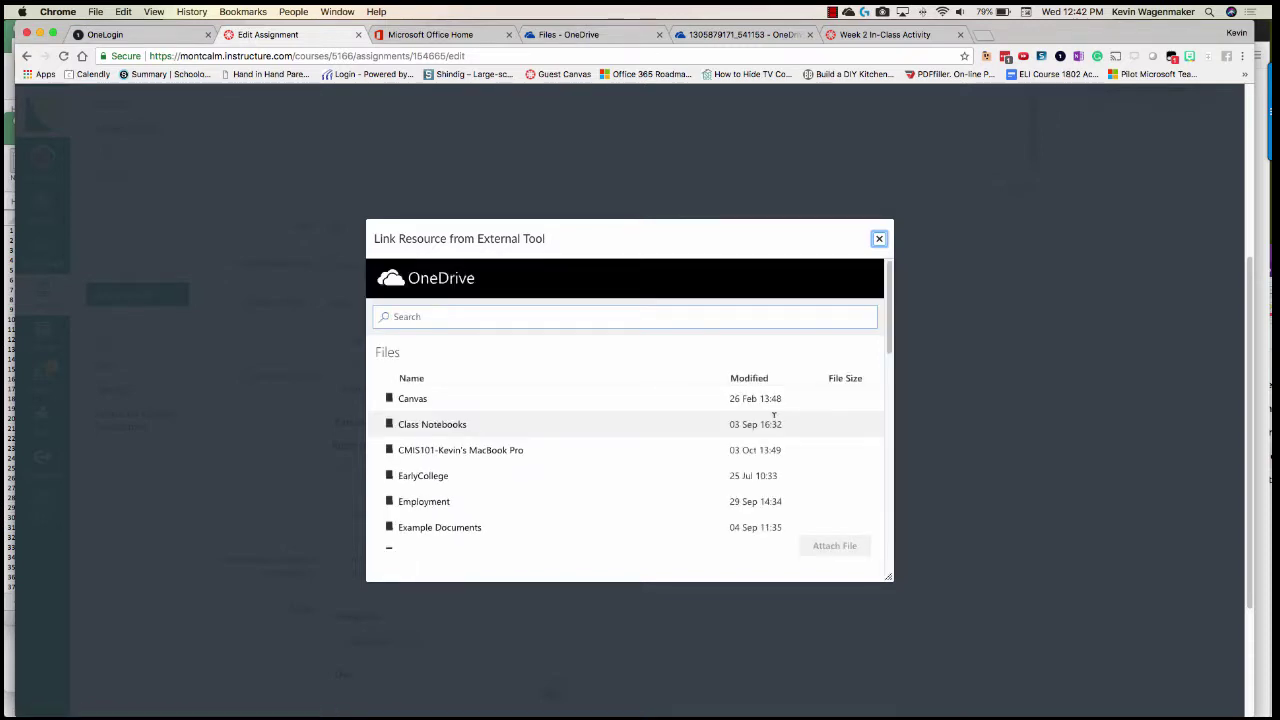
# - Attach Example Spreadsheet.xlsx from the OneDrive files as the assignment's linked document
pyautogui.scroll(-5, 569, 489)
pyautogui.scroll(-6, 569, 489)
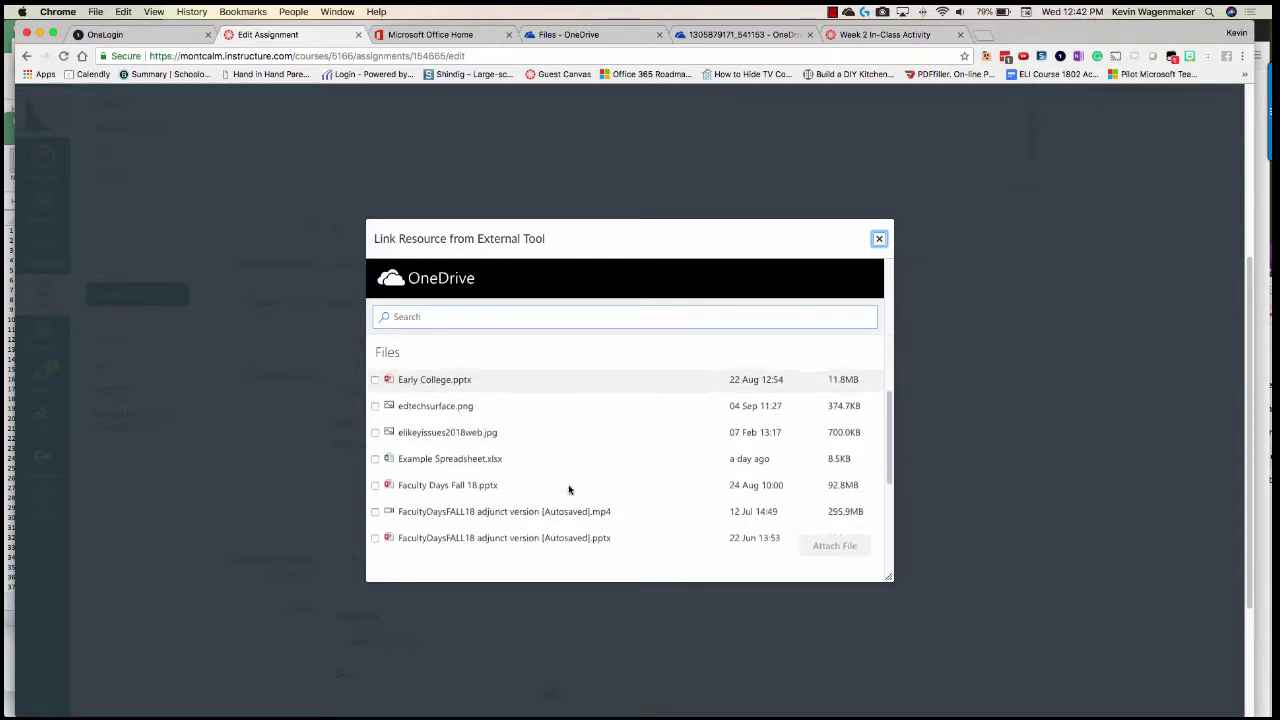
pyautogui.scroll(-1, 569, 489)
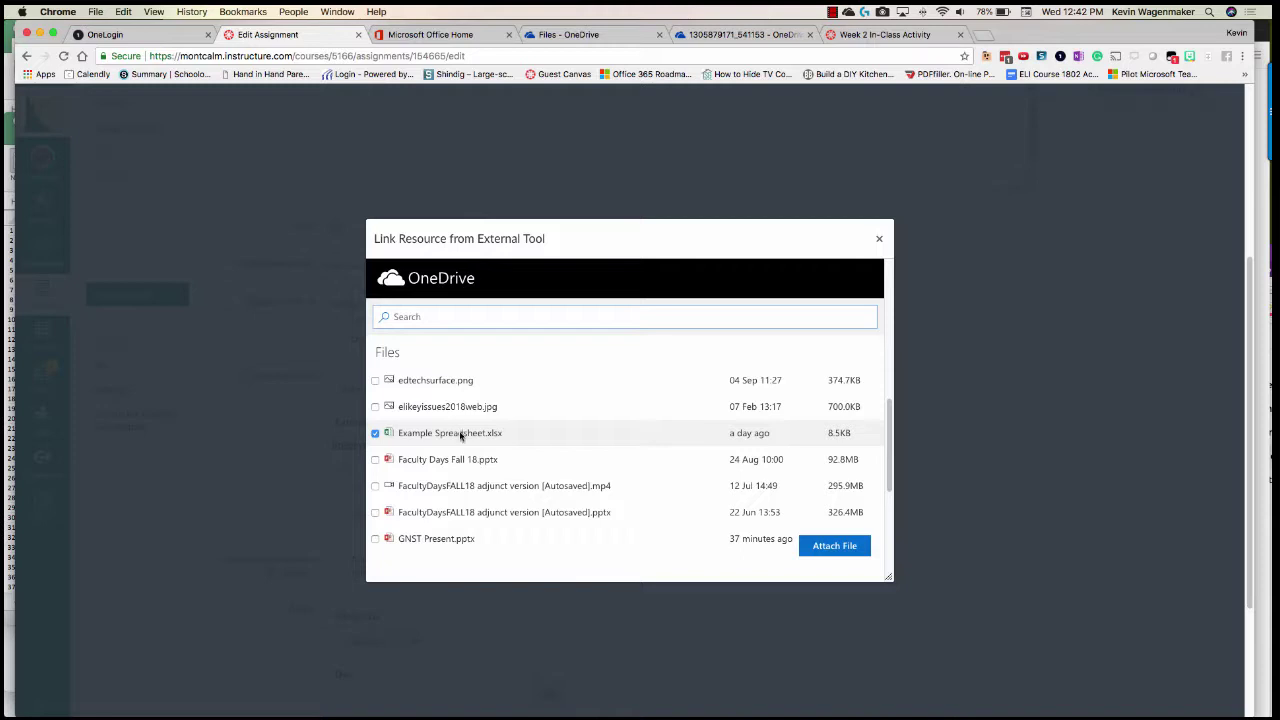
pyautogui.click(834, 546)
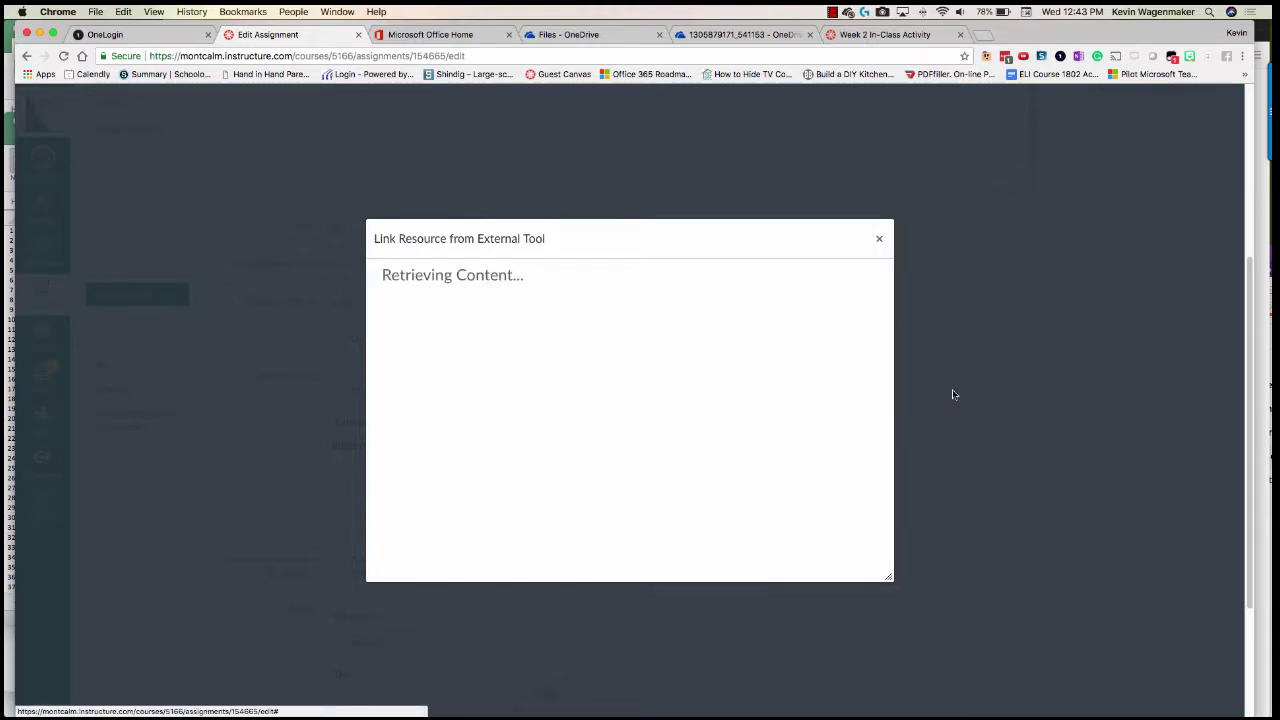
# - Accept the external tool configuration and save and publish Cloud Assignment 1
pyautogui.scroll(-5, 745, 458)
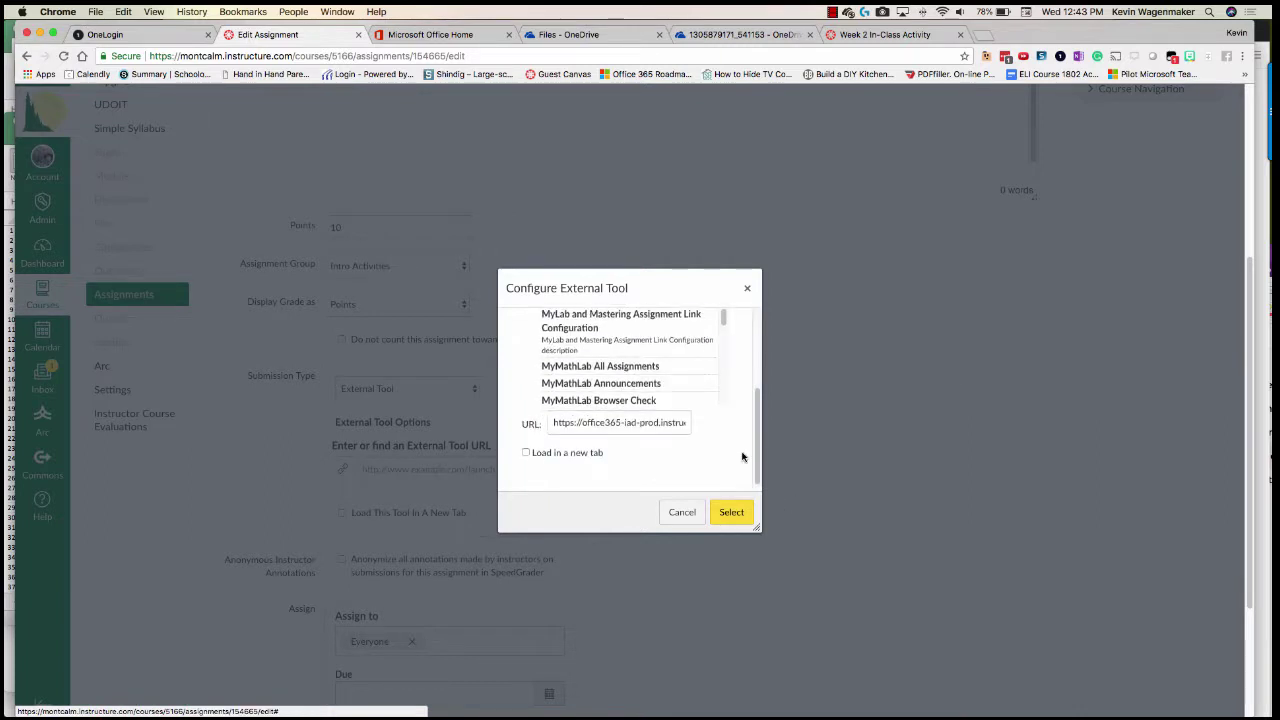
pyautogui.click(730, 513)
pyautogui.scroll(-3, 690, 543)
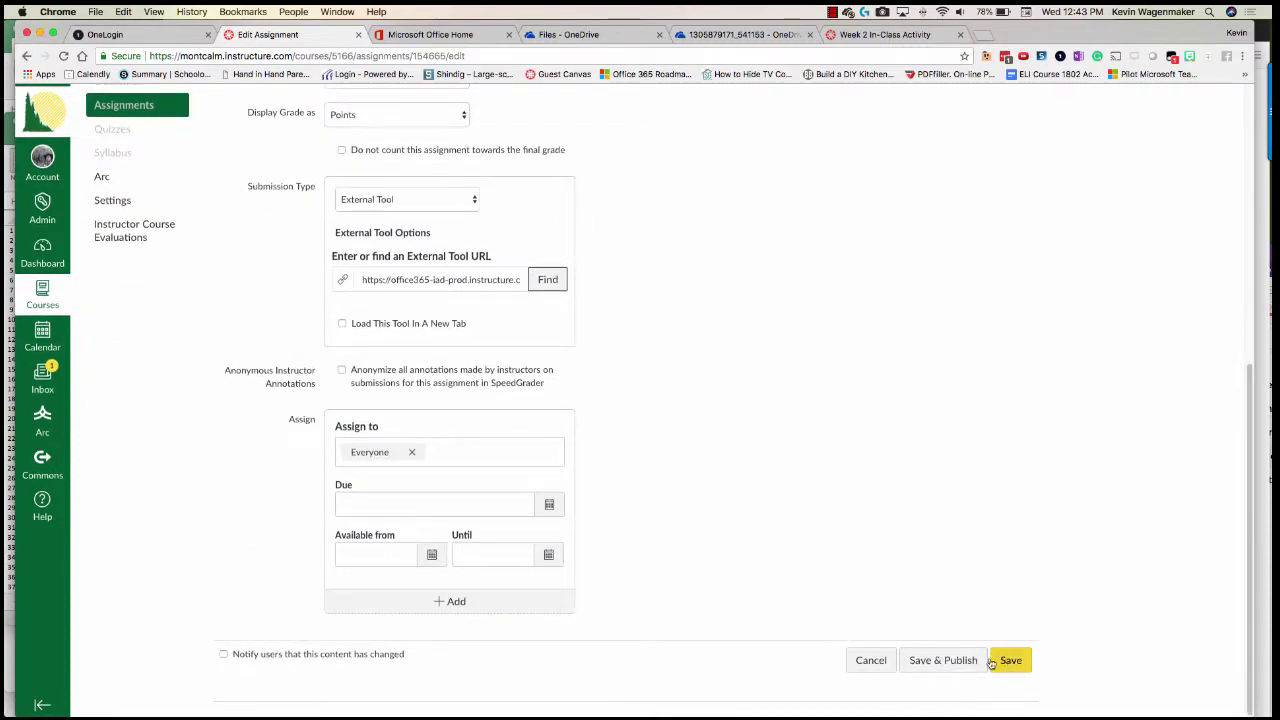
pyautogui.click(965, 661)
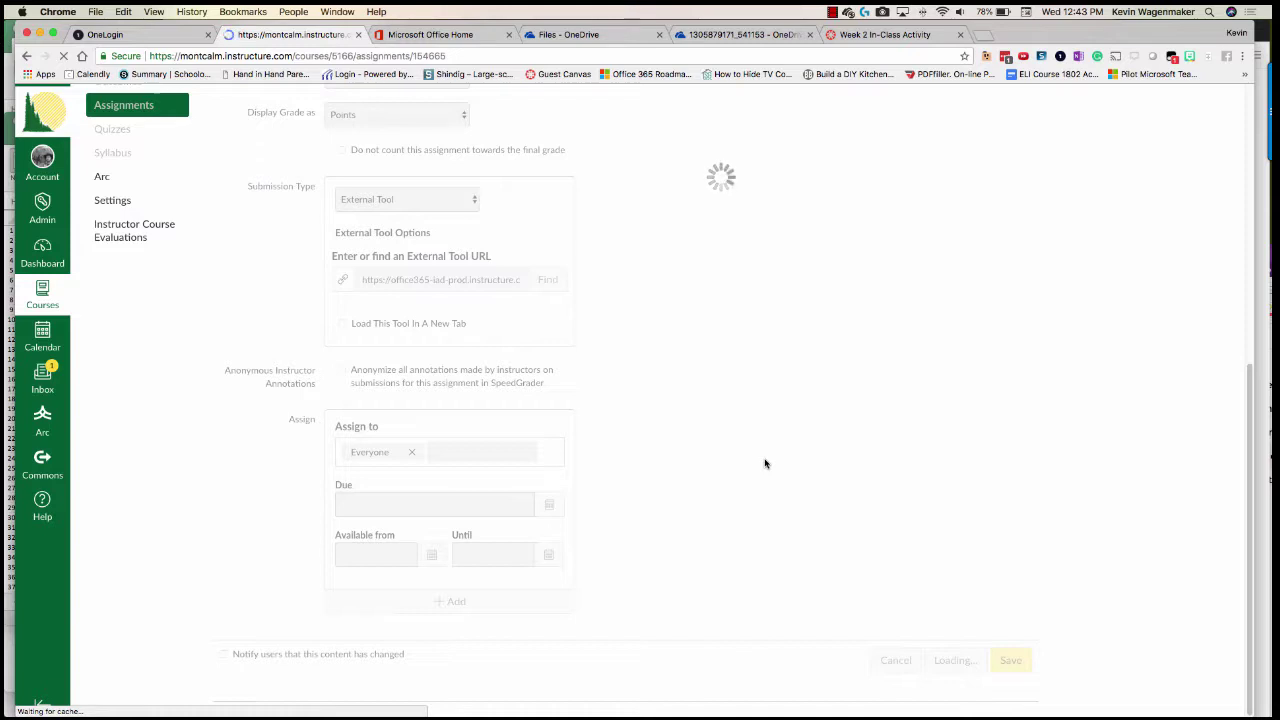
# - Switch to the student's Canvas session in Firefox and open Cloud Assignment 1 from the Week 1 module
pyautogui.press('super+Tab')
pyautogui.press('super+Tab')
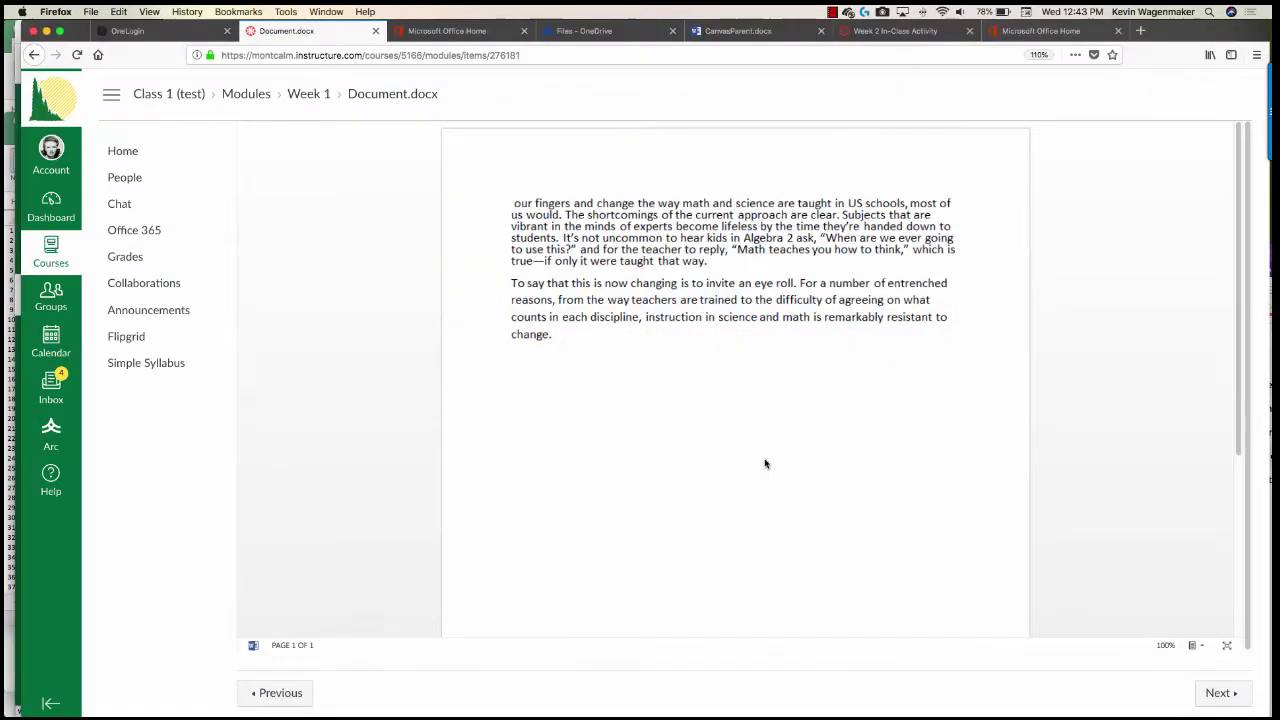
pyautogui.click(123, 151)
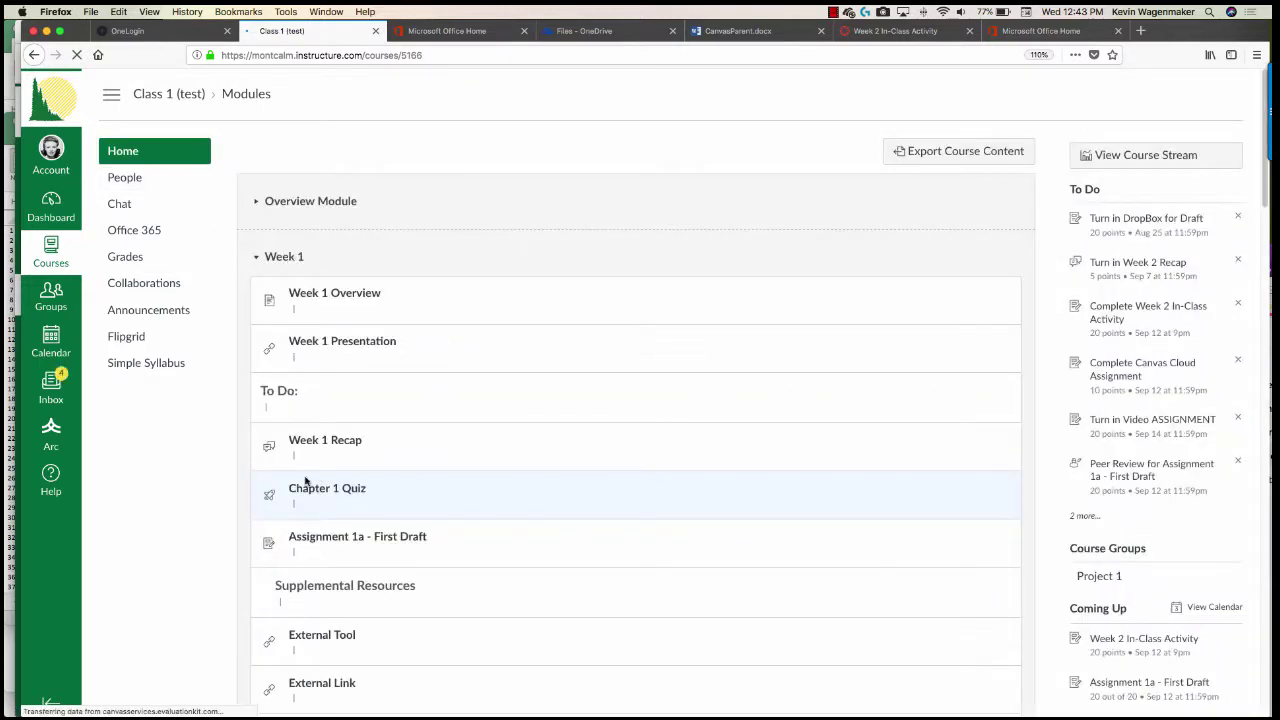
pyautogui.scroll(-3, 285, 515)
pyautogui.scroll(-1, 285, 518)
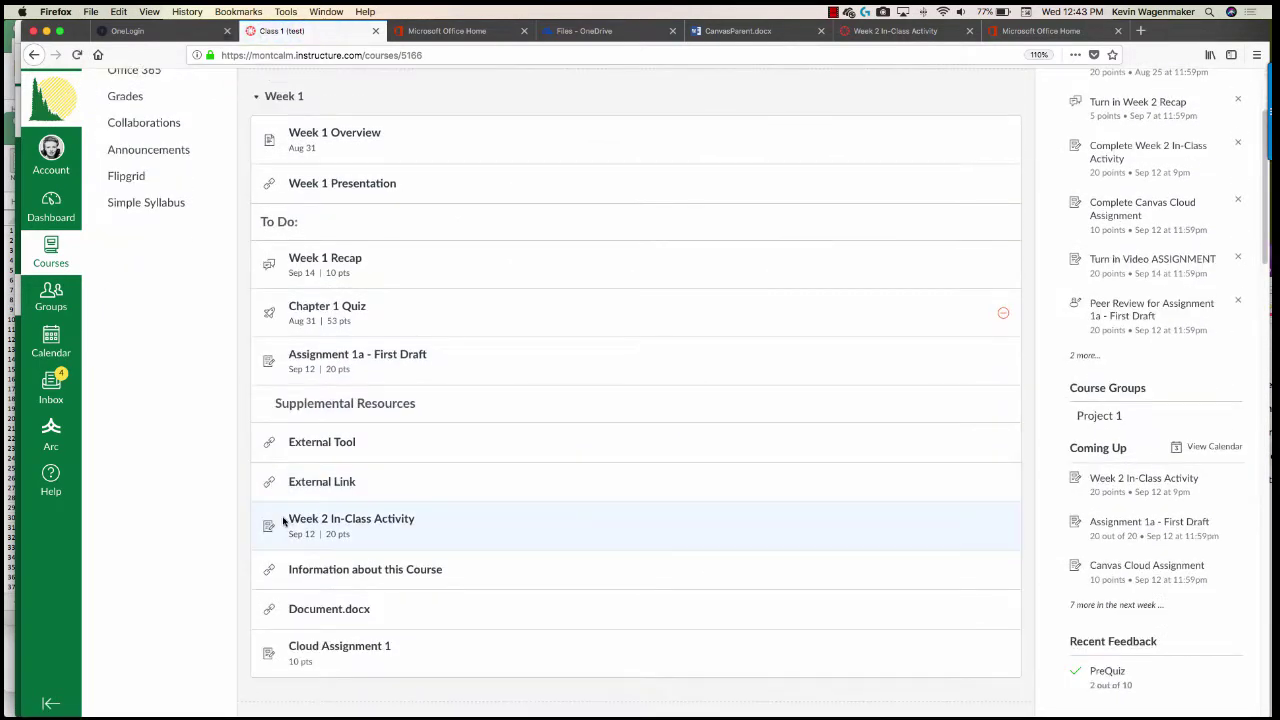
pyautogui.click(363, 648)
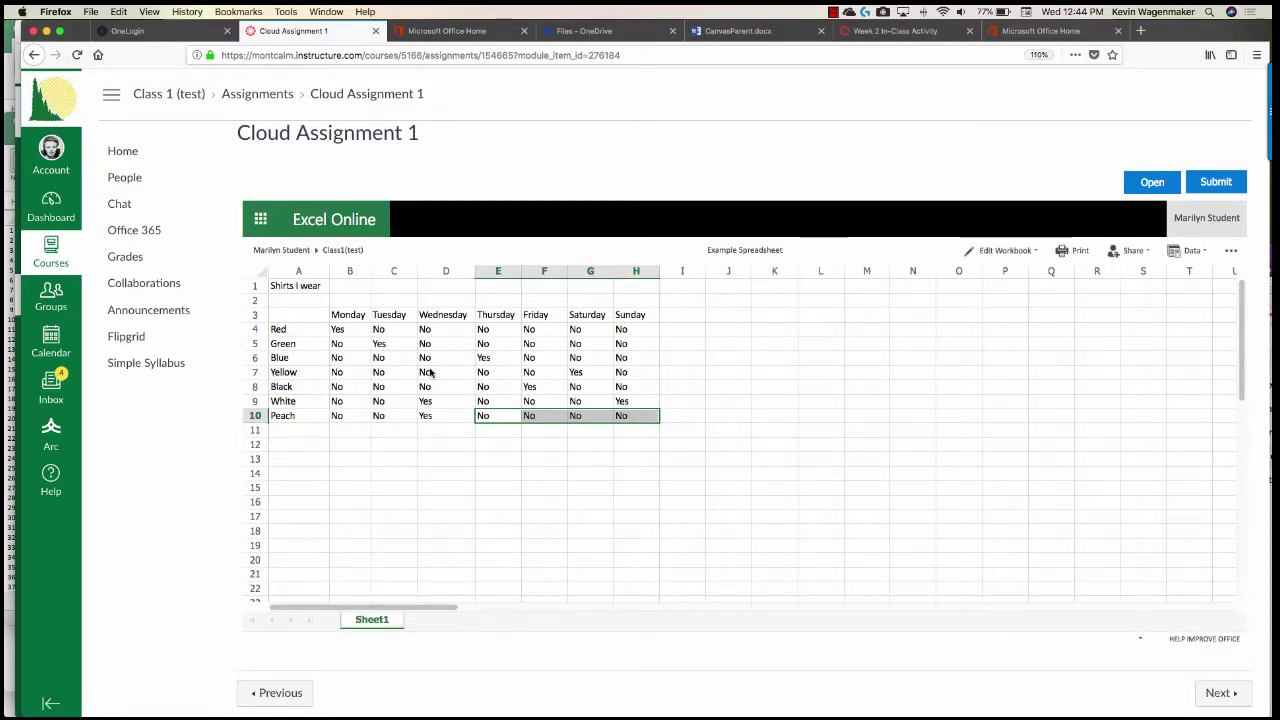
# - Enable editing of the embedded workbook and set the Green row's Friday cell (F5) to Yes
pyautogui.click(510, 377)
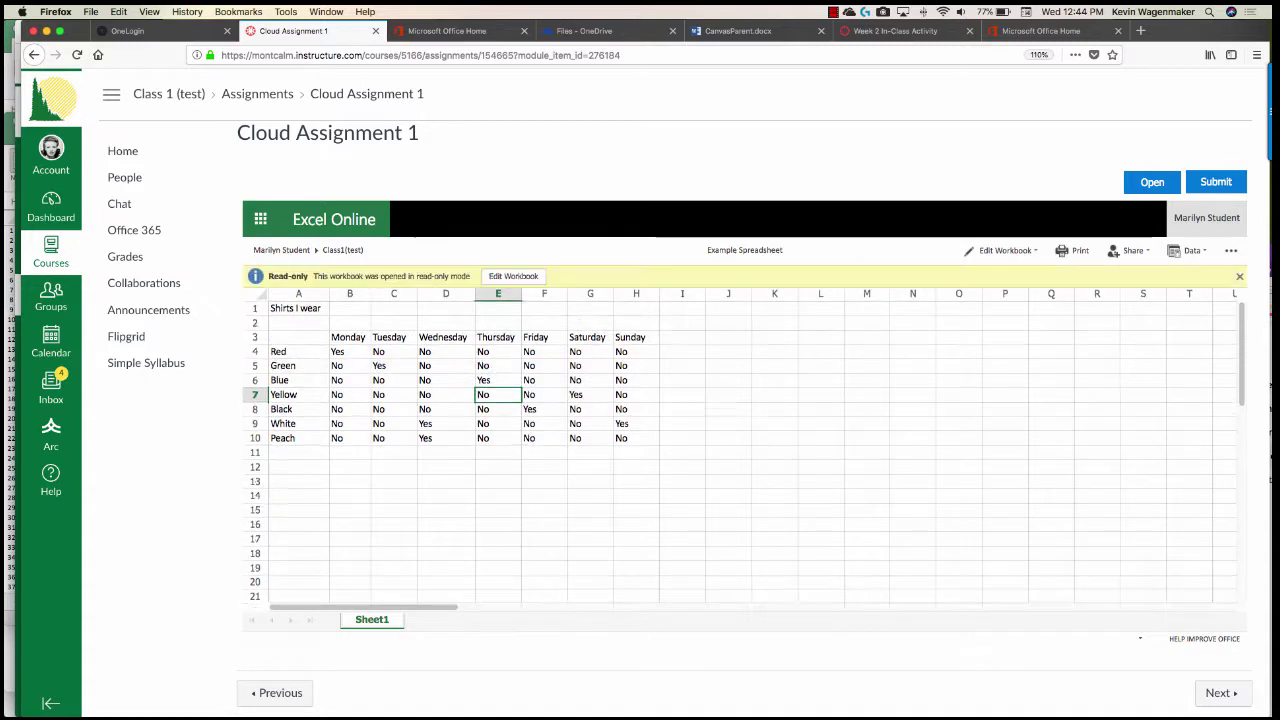
pyautogui.click(514, 278)
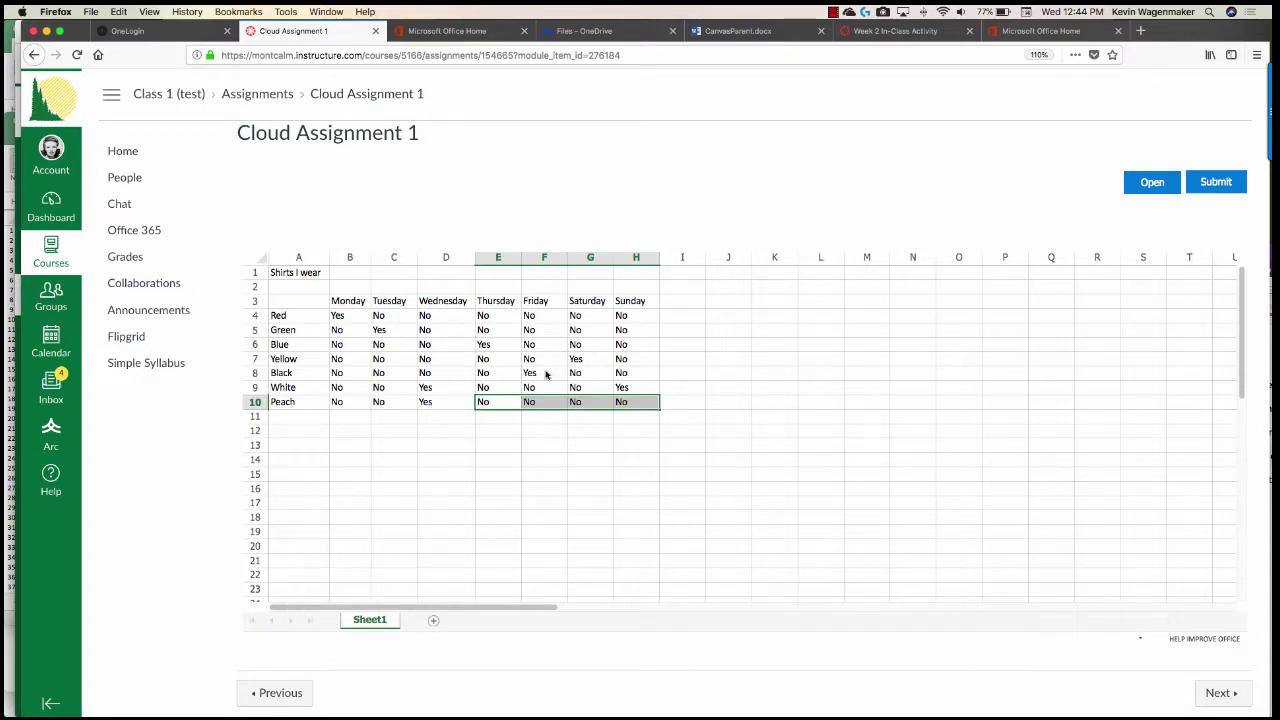
pyautogui.click(536, 365)
pyautogui.write('eYes')
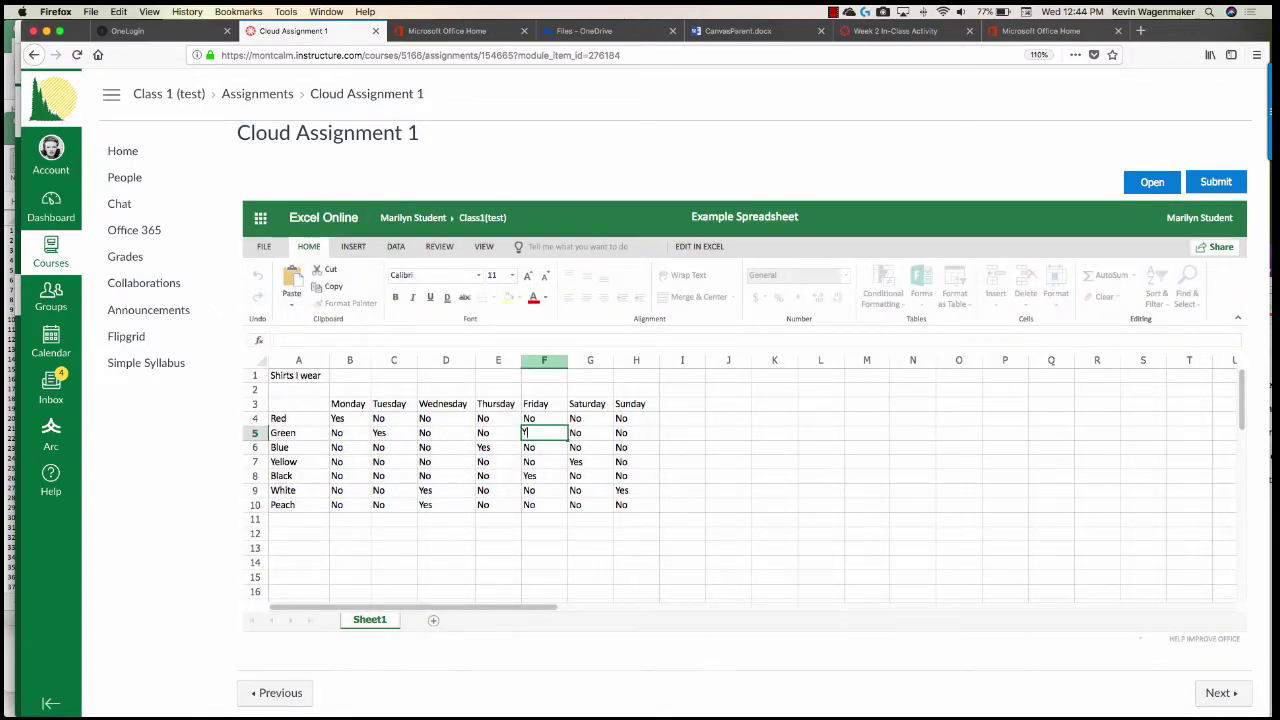
pyautogui.click(585, 490)
# - View the student's copy of Example Spreadsheet.xlsx in the OneDrive folder Canvas > Class1(test), and return to Cloud Assignment 1
pyautogui.click(582, 35)
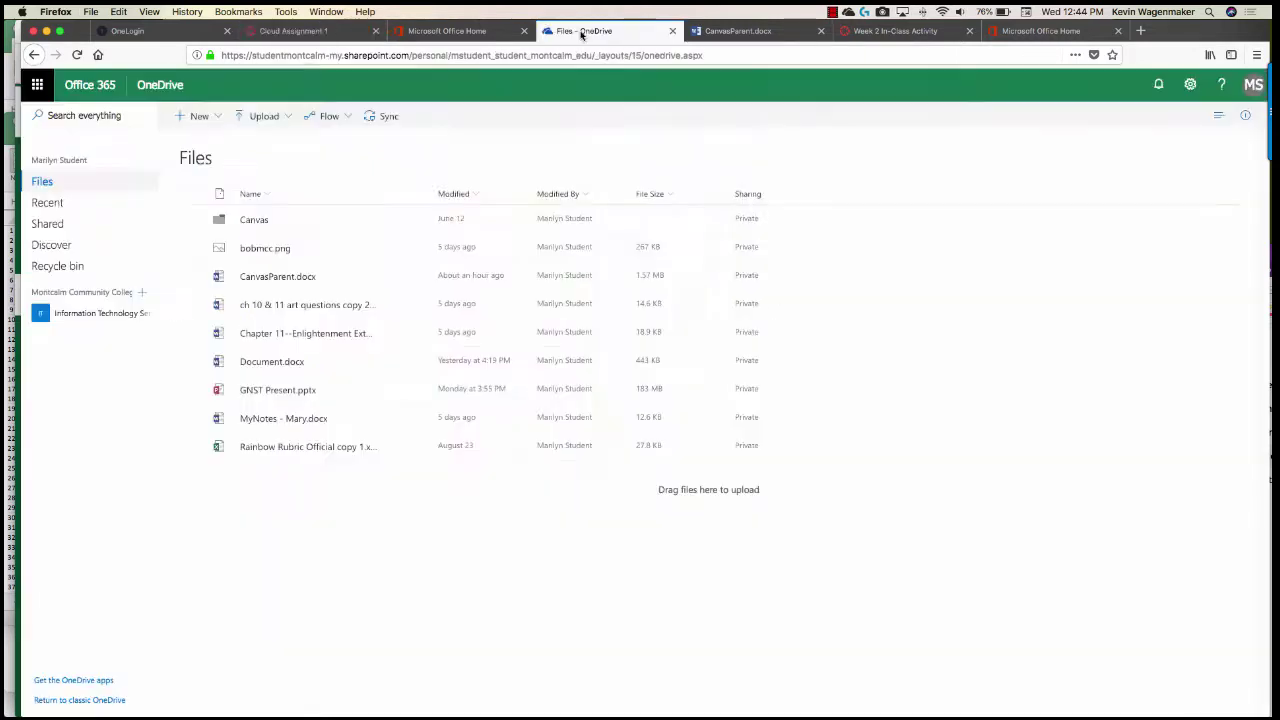
pyautogui.click(250, 222)
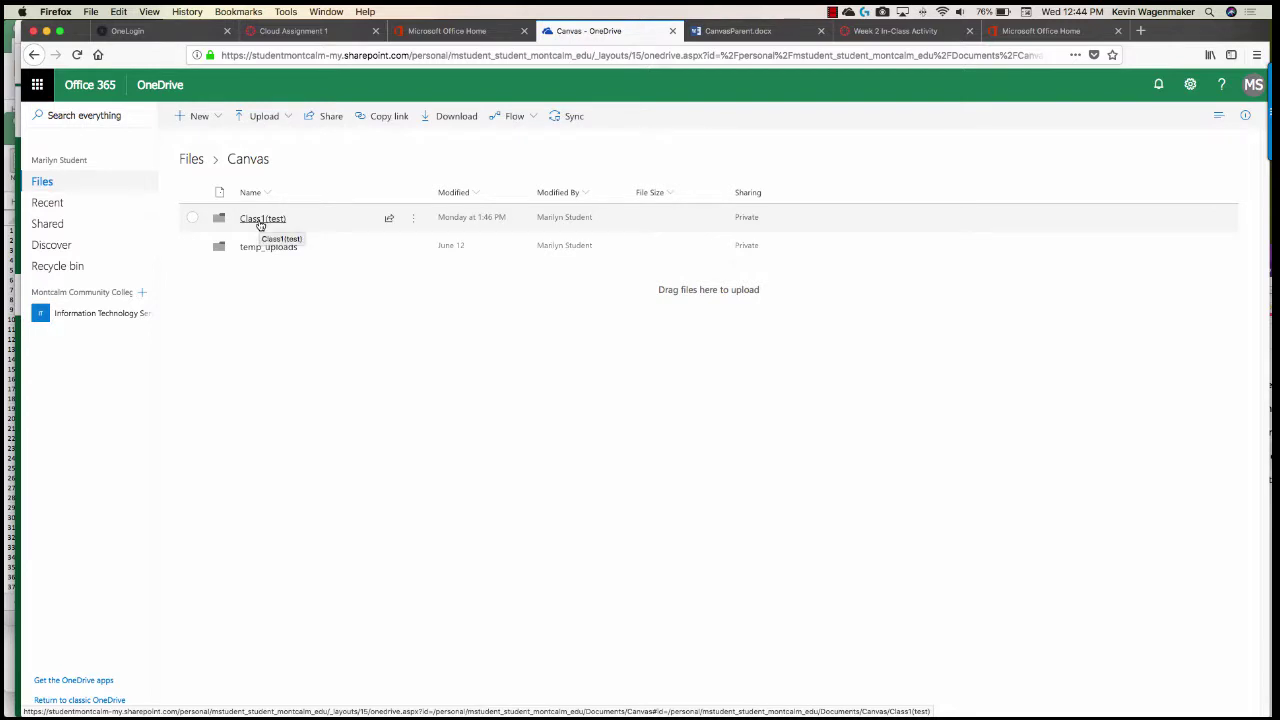
pyautogui.click(262, 224)
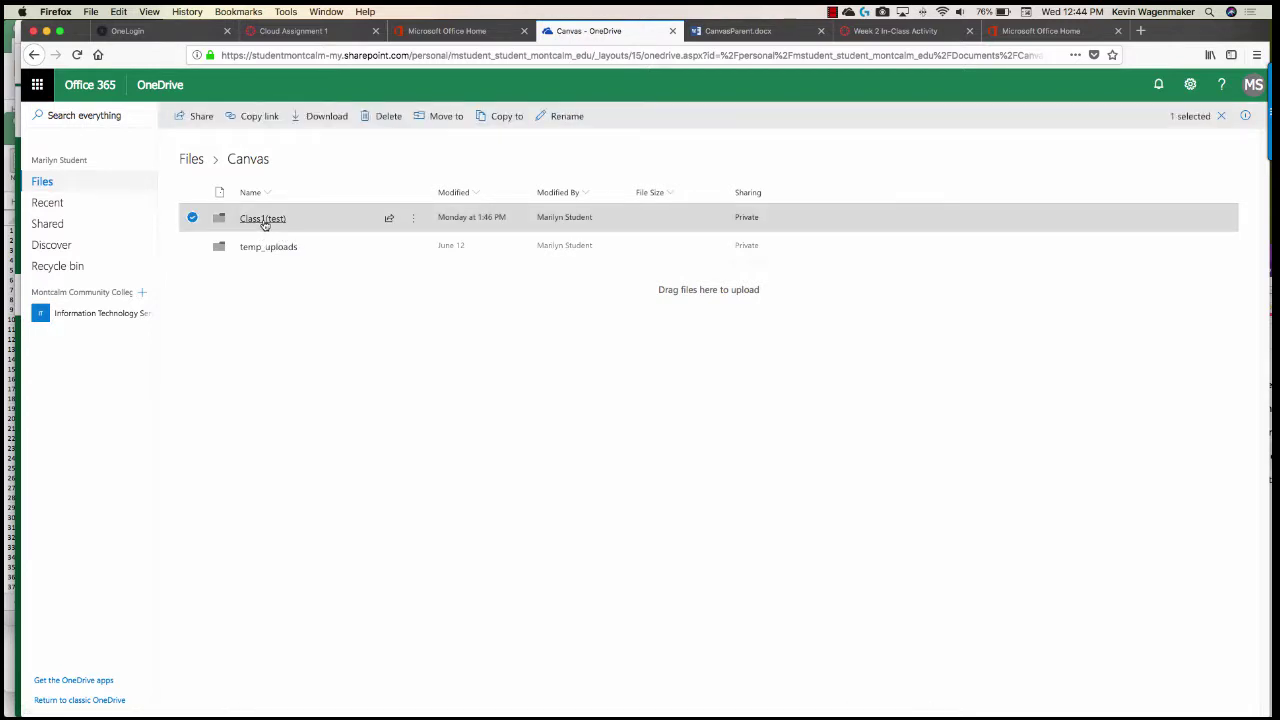
pyautogui.click(264, 222)
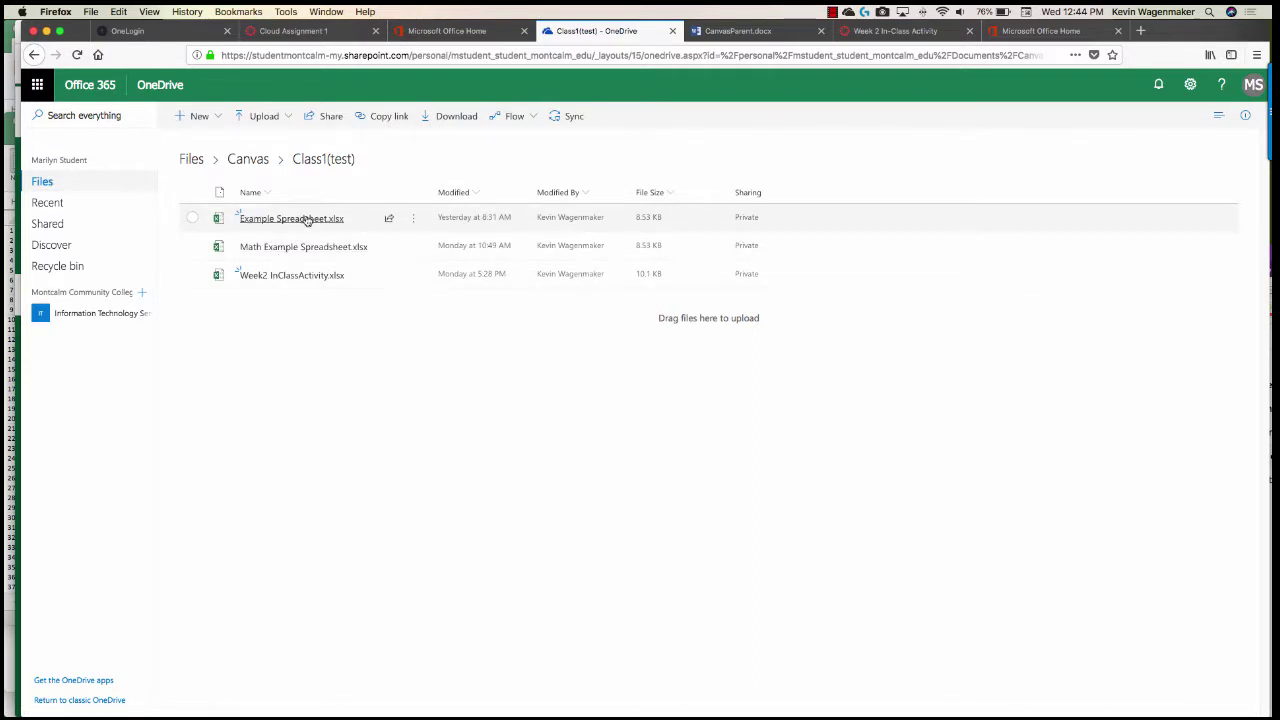
pyautogui.moveTo(305, 222)
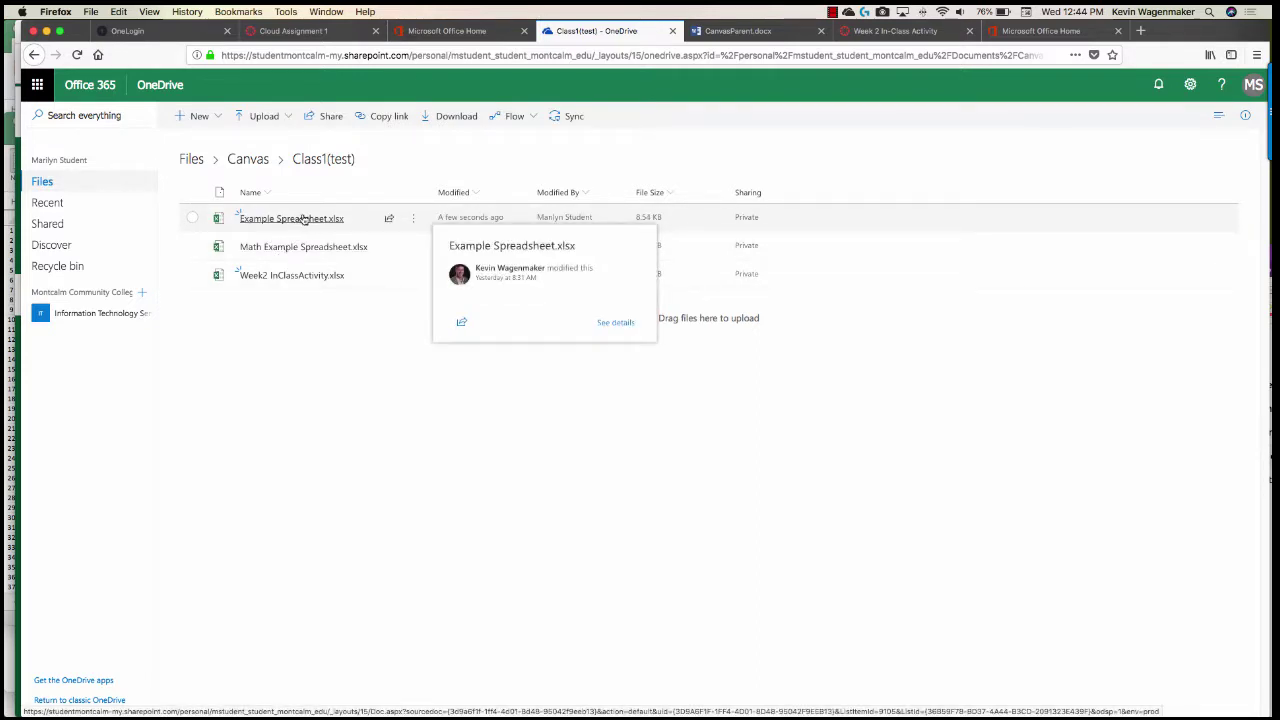
pyautogui.click(304, 219)
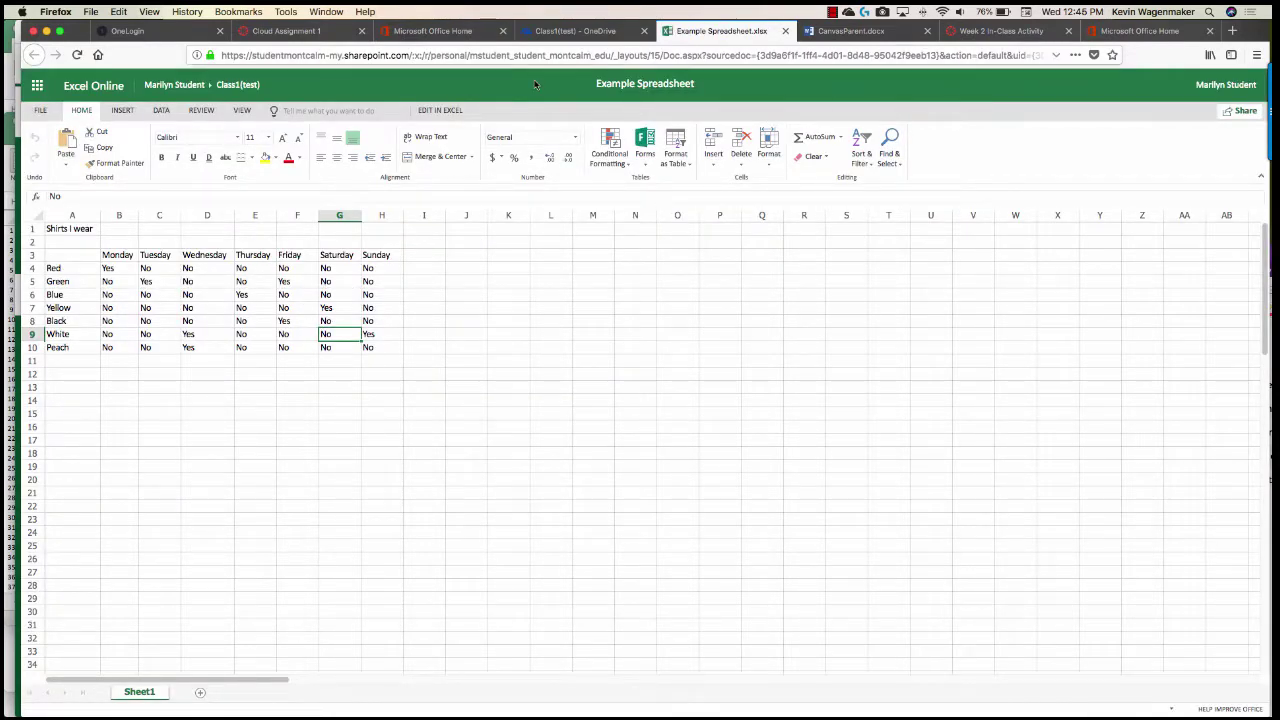
pyautogui.click(323, 30)
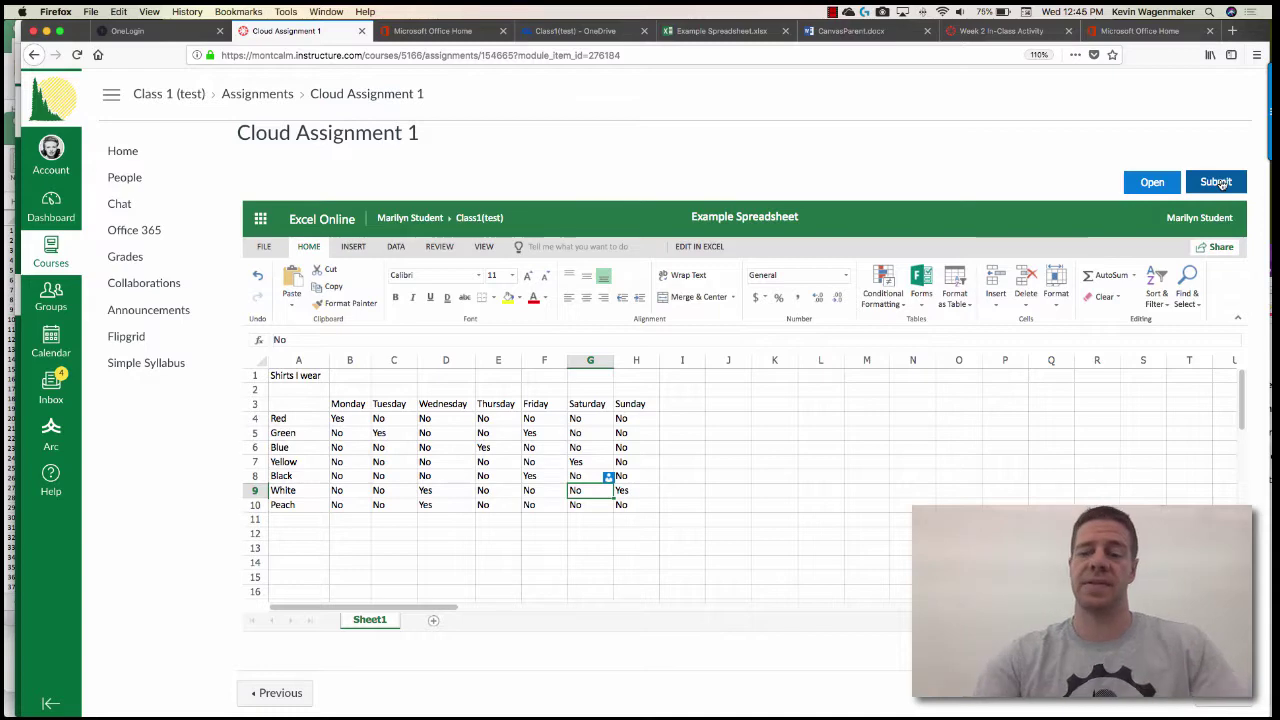
# - Switch to PowerPoint and present the slides "Cloud Assignments: Items of Note" and "Student Side: External Tool in Rich Content Editor"
pyautogui.press('super+Tab')
pyautogui.press('super+Tab')
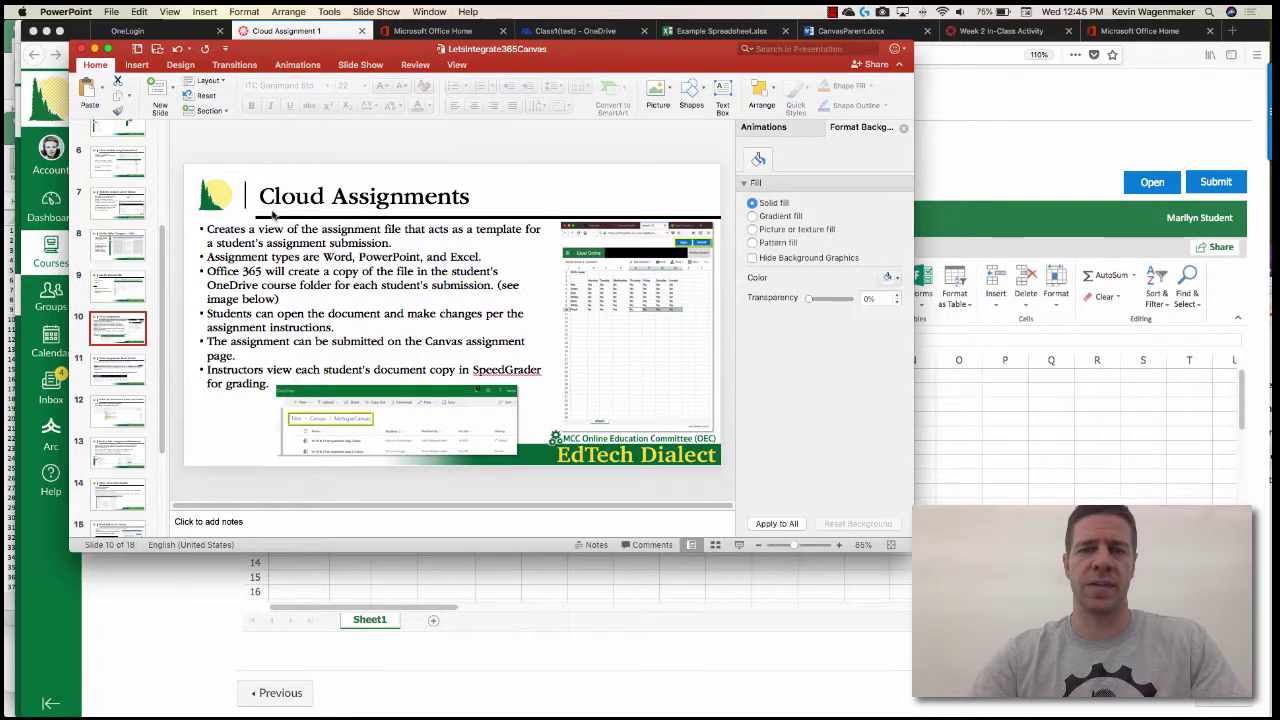
pyautogui.click(118, 371)
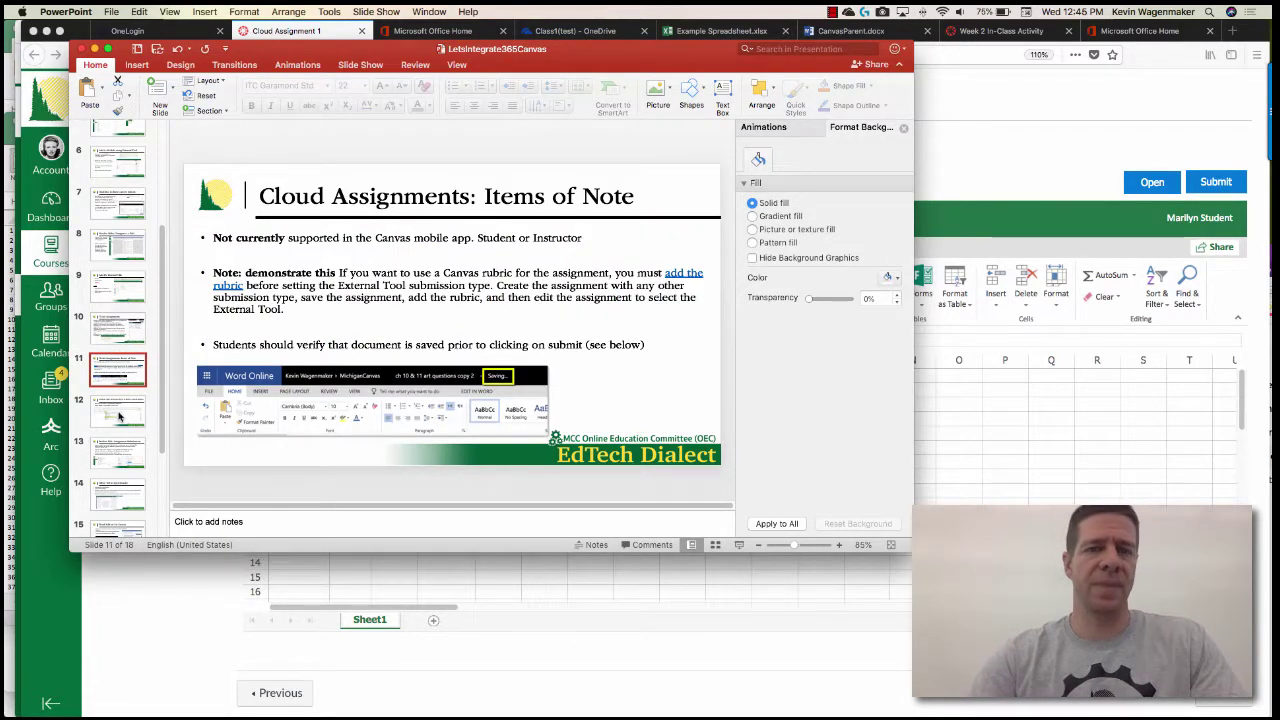
pyautogui.click(118, 414)
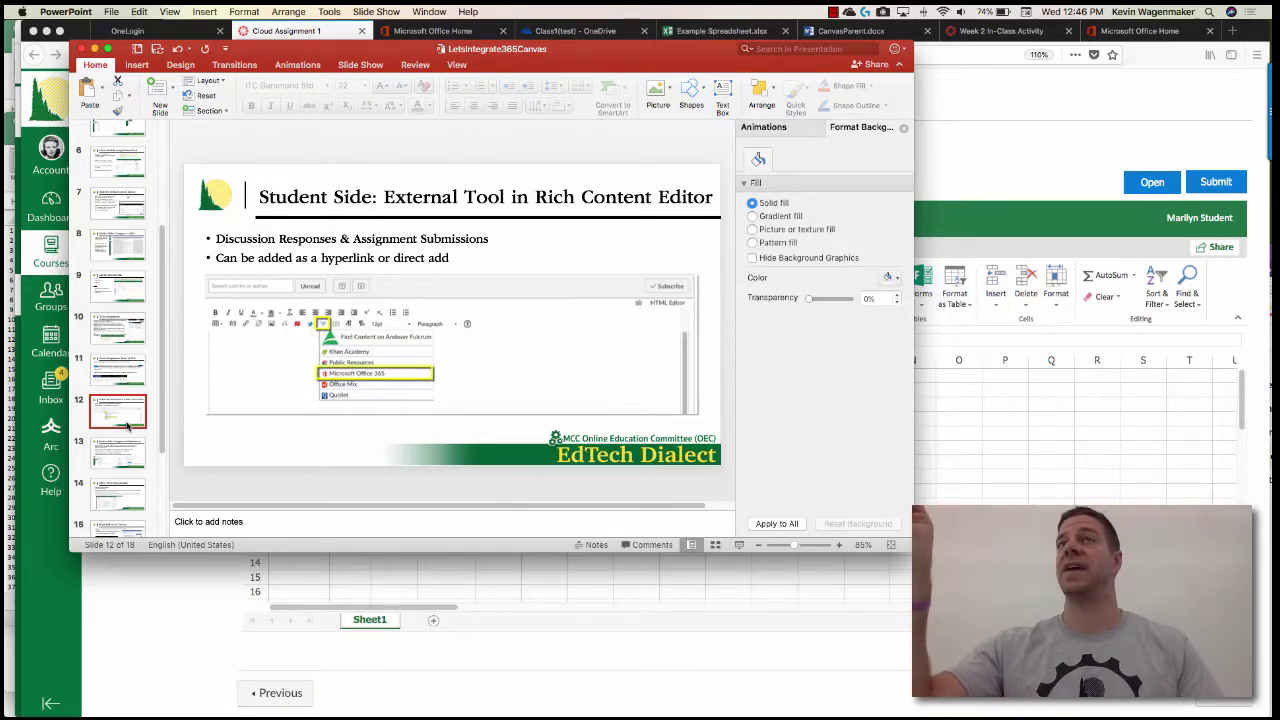
# - Switch back to Firefox and go to the Week 1 module on the student's course home page
pyautogui.click(970, 148)
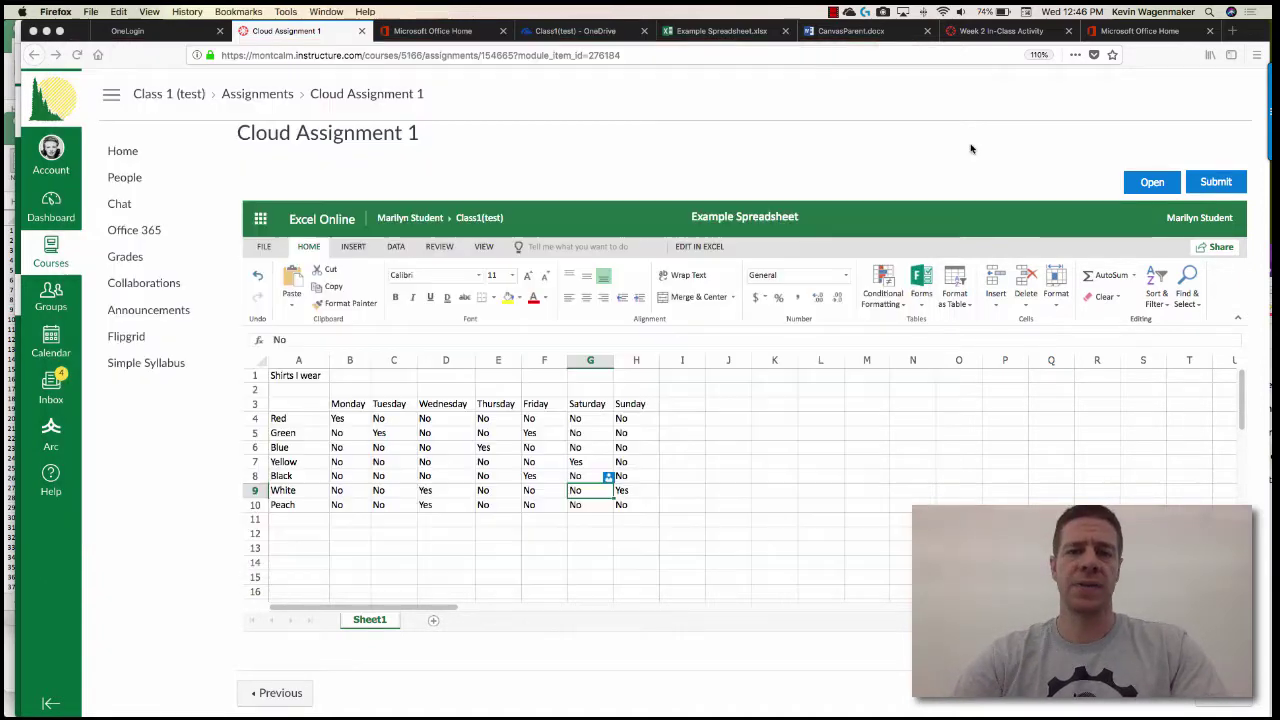
pyautogui.click(129, 155)
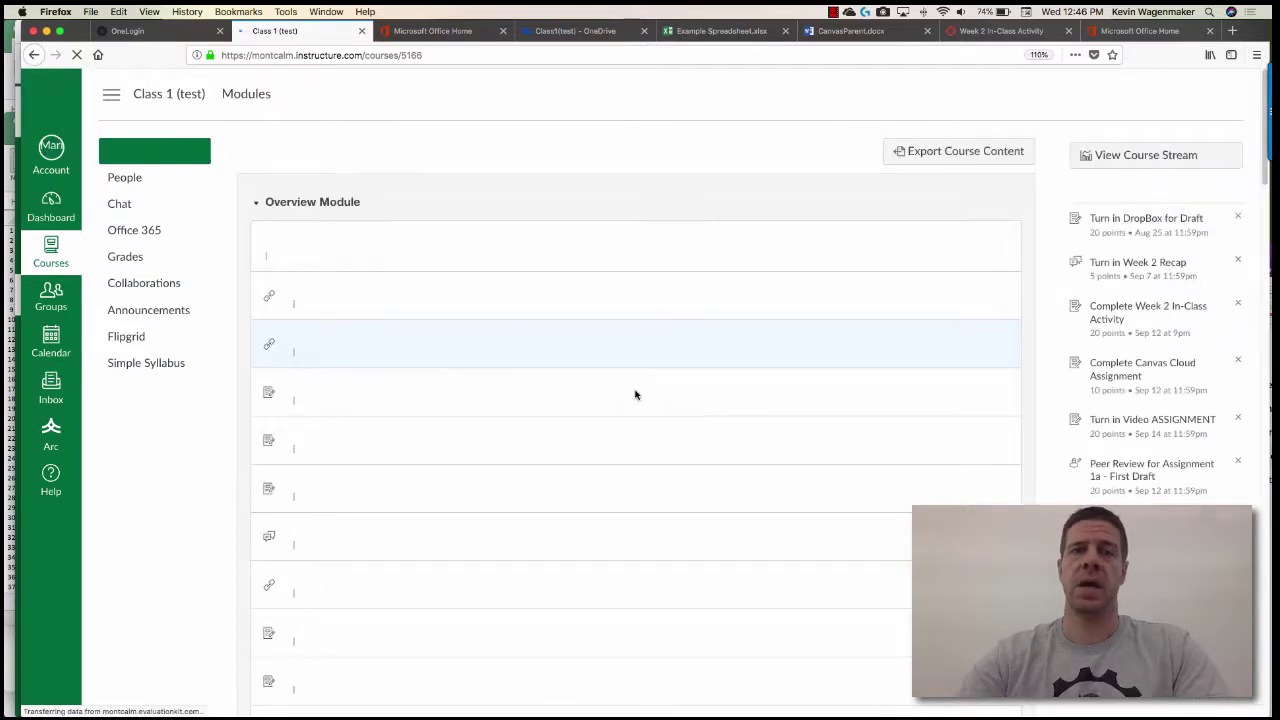
pyautogui.scroll(-3, 640, 407)
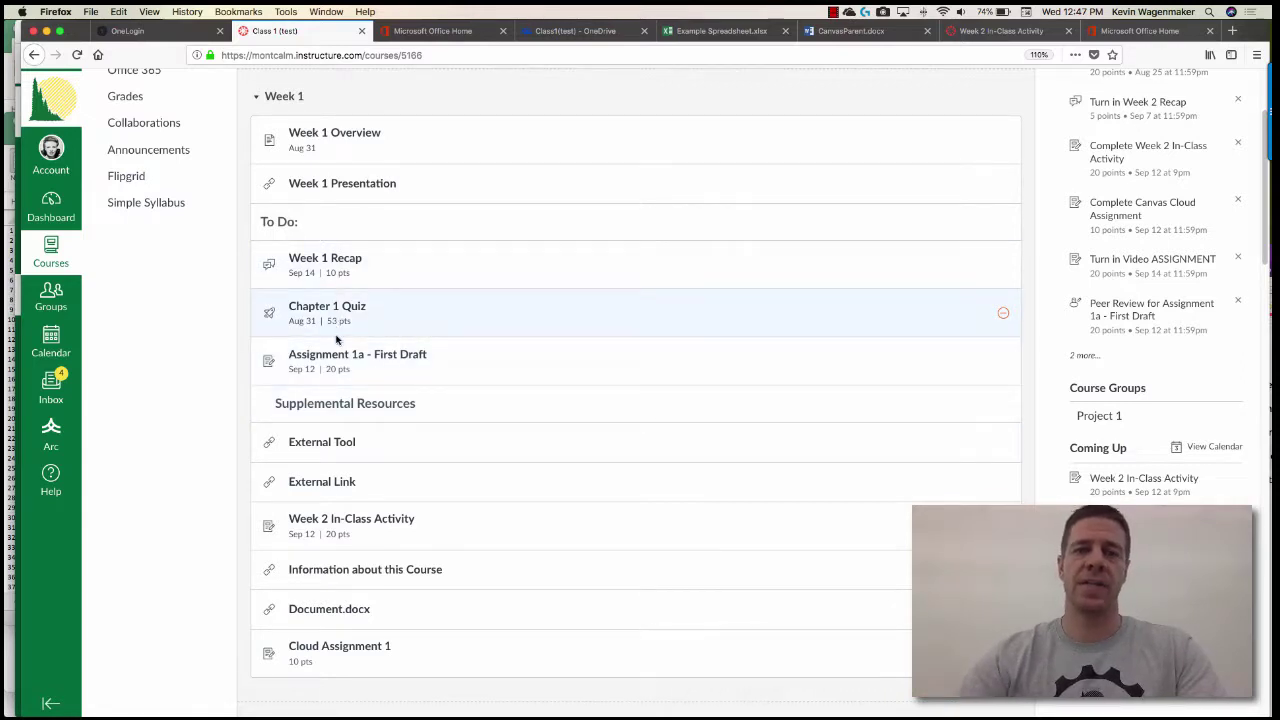
# - Open Assignment 1a - First Draft from Week 1 and start re-submitting it with Office 365 as the file source
pyautogui.click(355, 358)
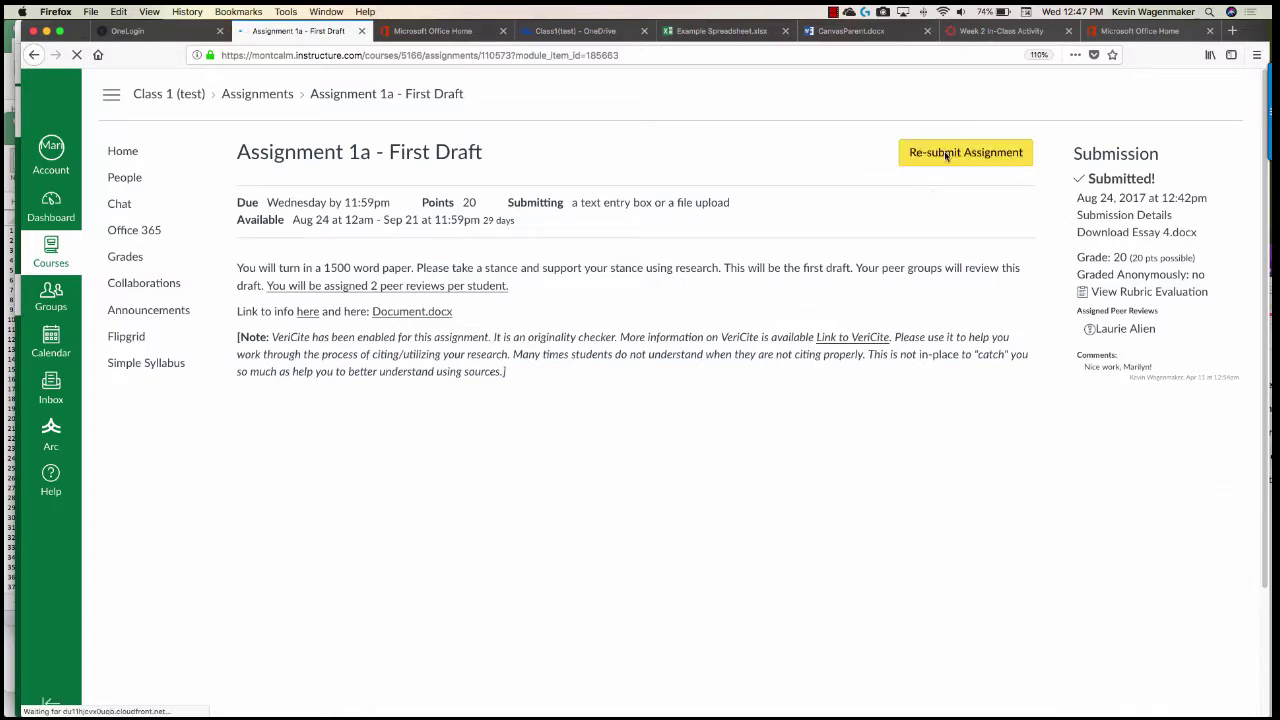
pyautogui.click(950, 157)
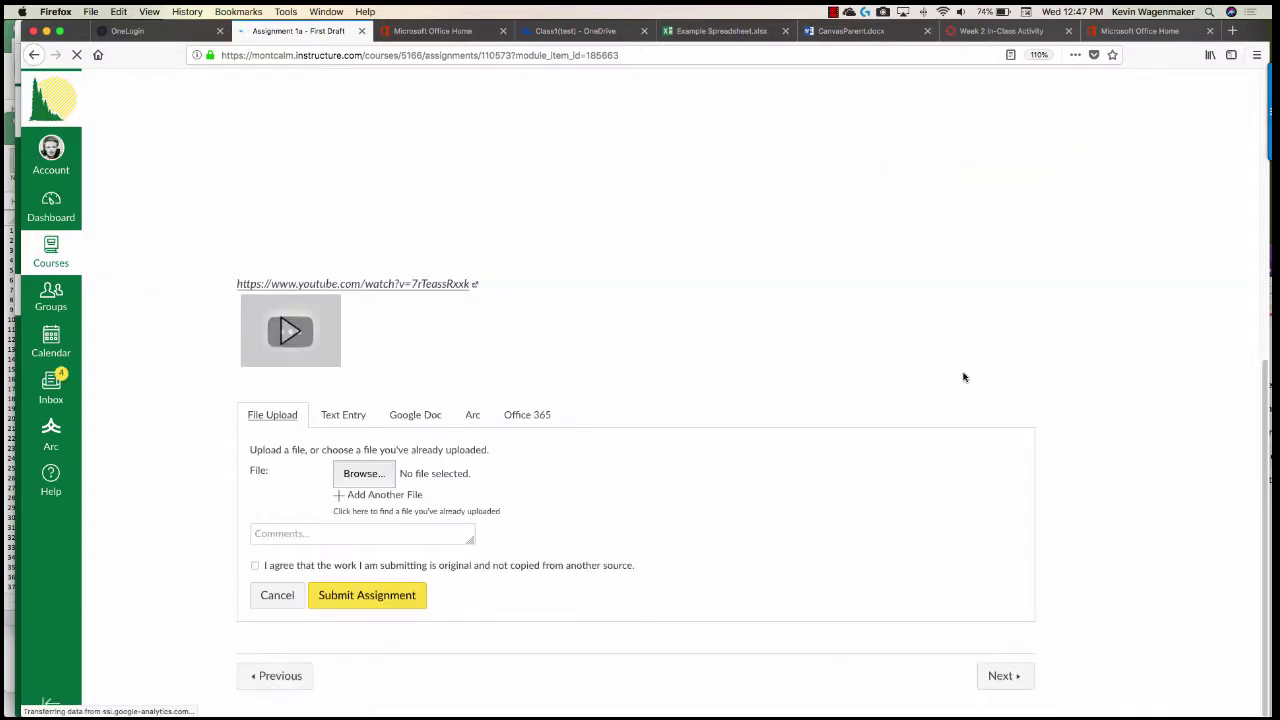
pyautogui.click(526, 418)
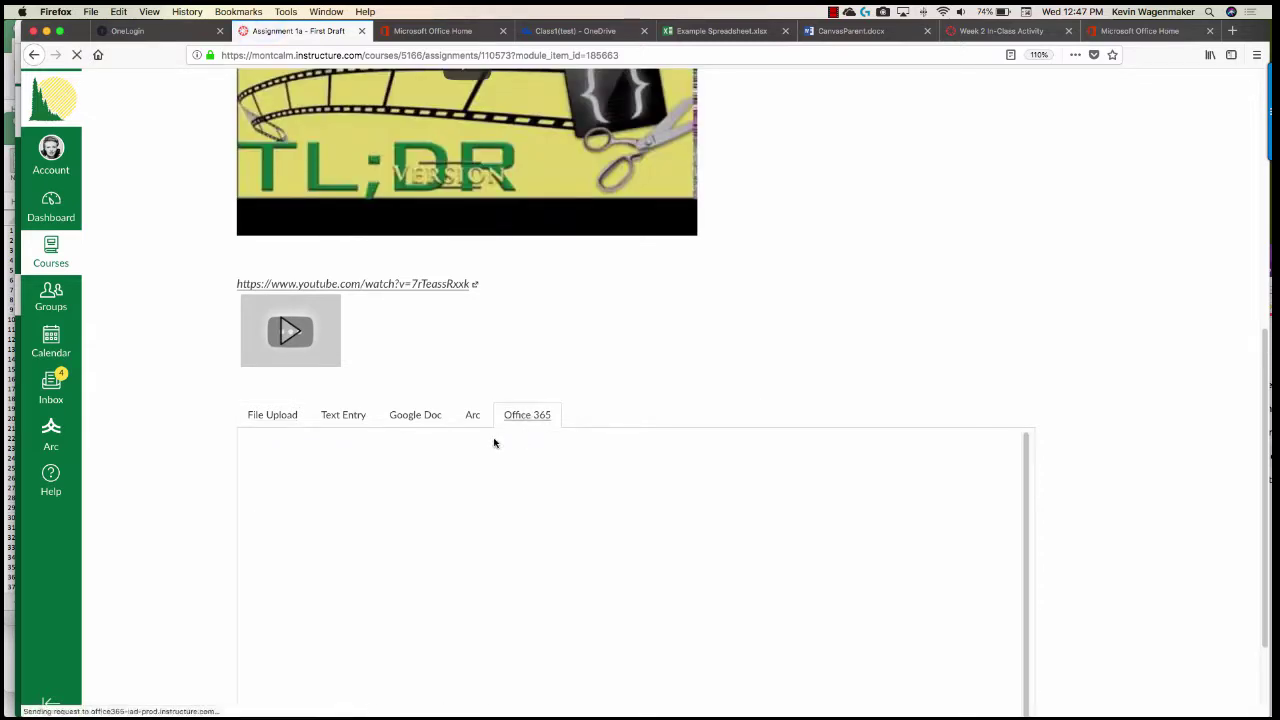
pyautogui.scroll(-3, 205, 526)
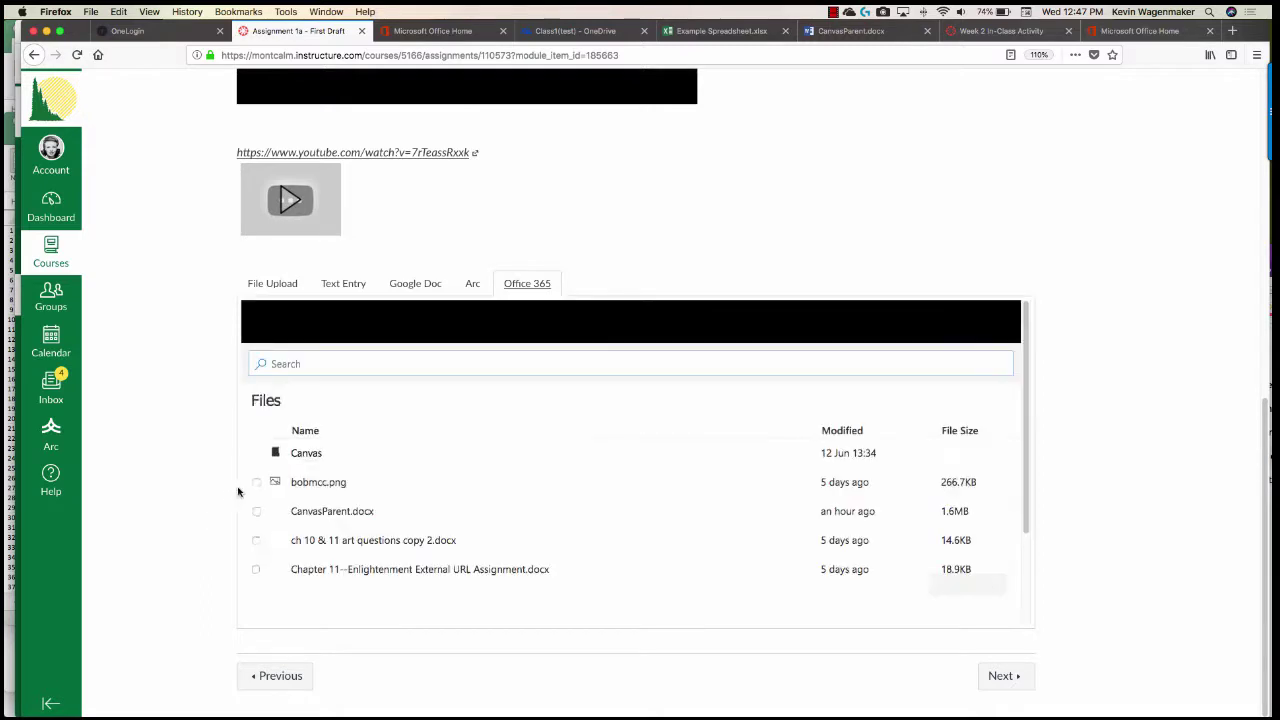
# - Attach ch 10 & 11 art questions copy 2.docx from OneDrive and submit it for Assignment 1a - First Draft
pyautogui.scroll(-2, 350, 505)
pyautogui.click(256, 482)
pyautogui.click(955, 587)
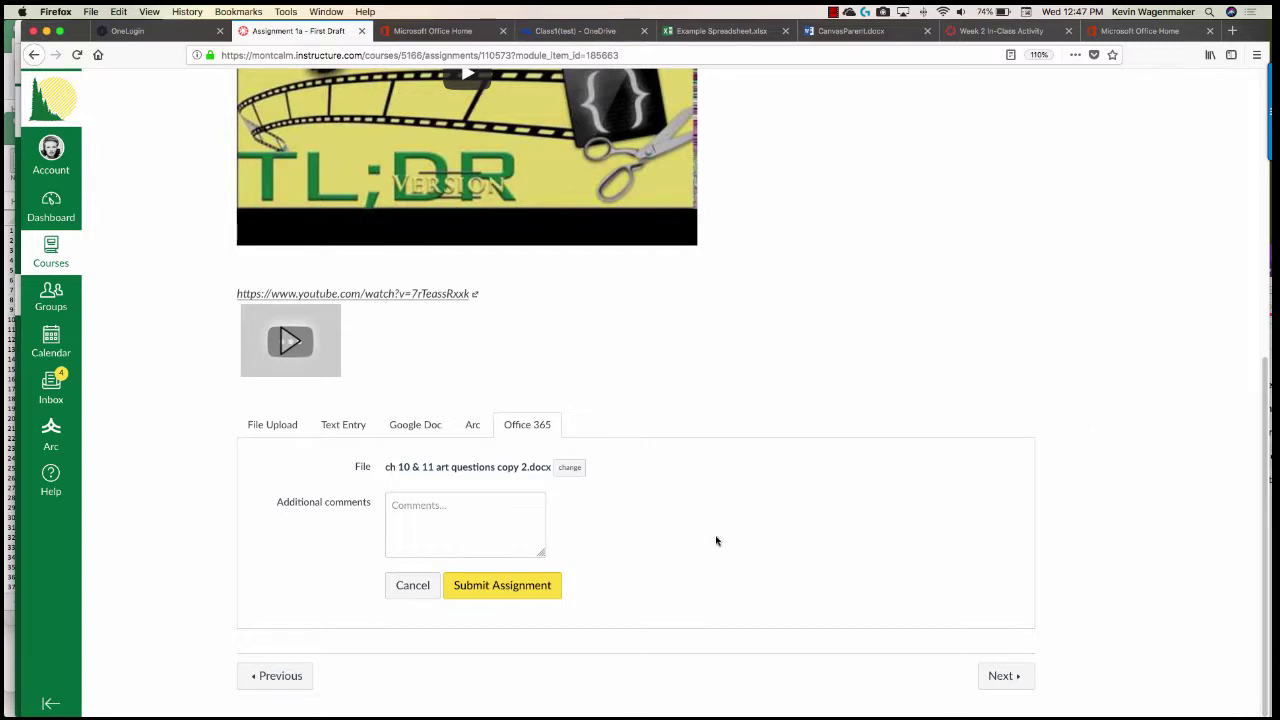
pyautogui.click(530, 592)
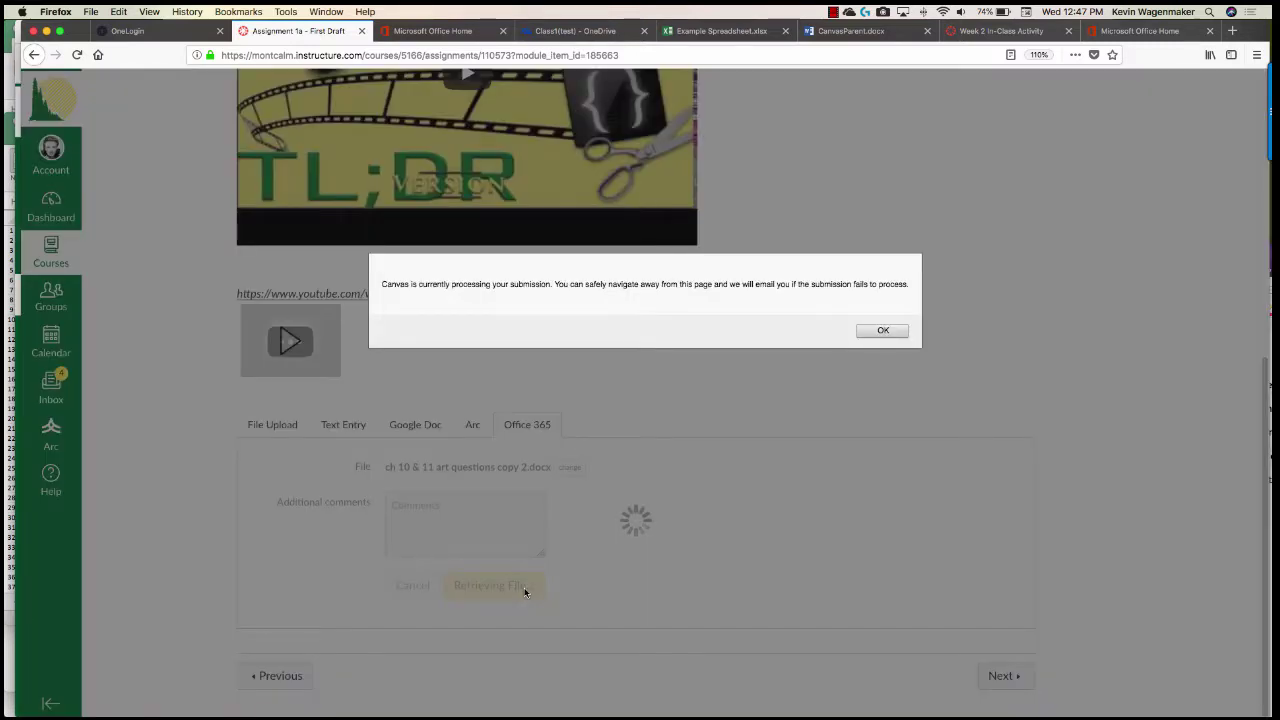
pyautogui.click(888, 335)
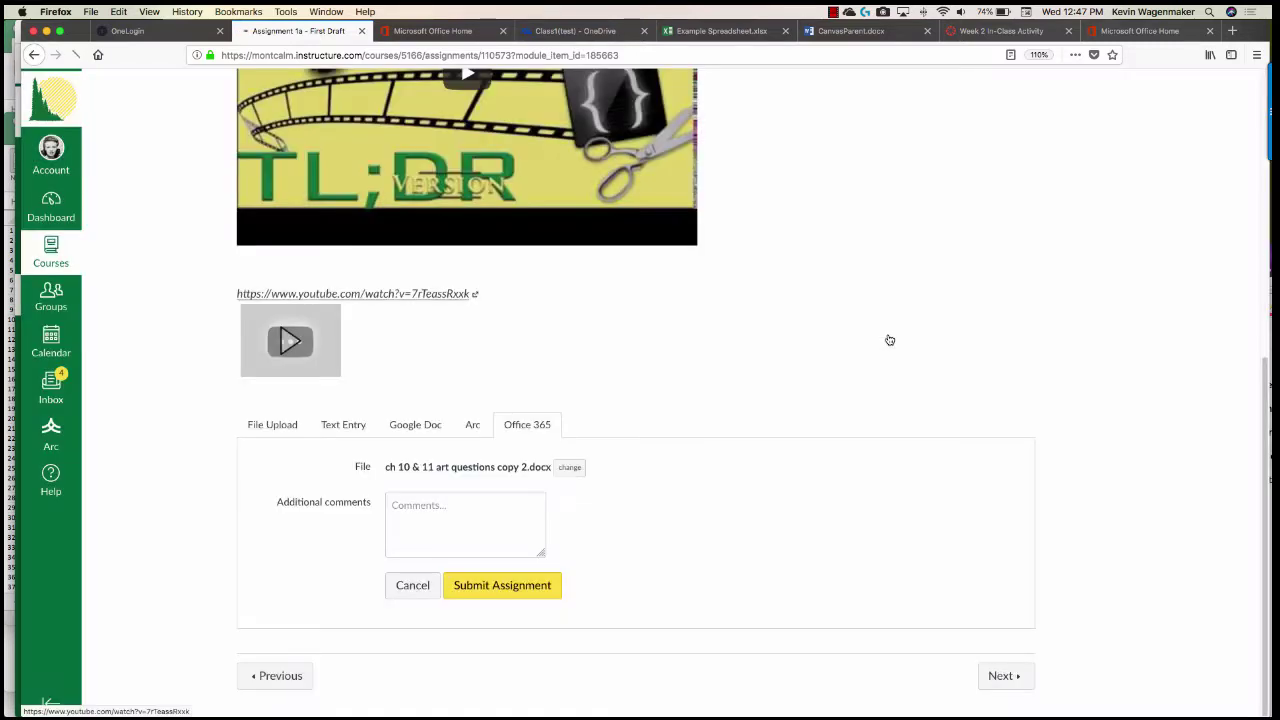
# - Switch to PowerPoint and show the slides "Student Side: Assignment Submissions", "Office 365 in SpeedGrader" and "Word Add-on for Canvas"
pyautogui.press('super+Tab')
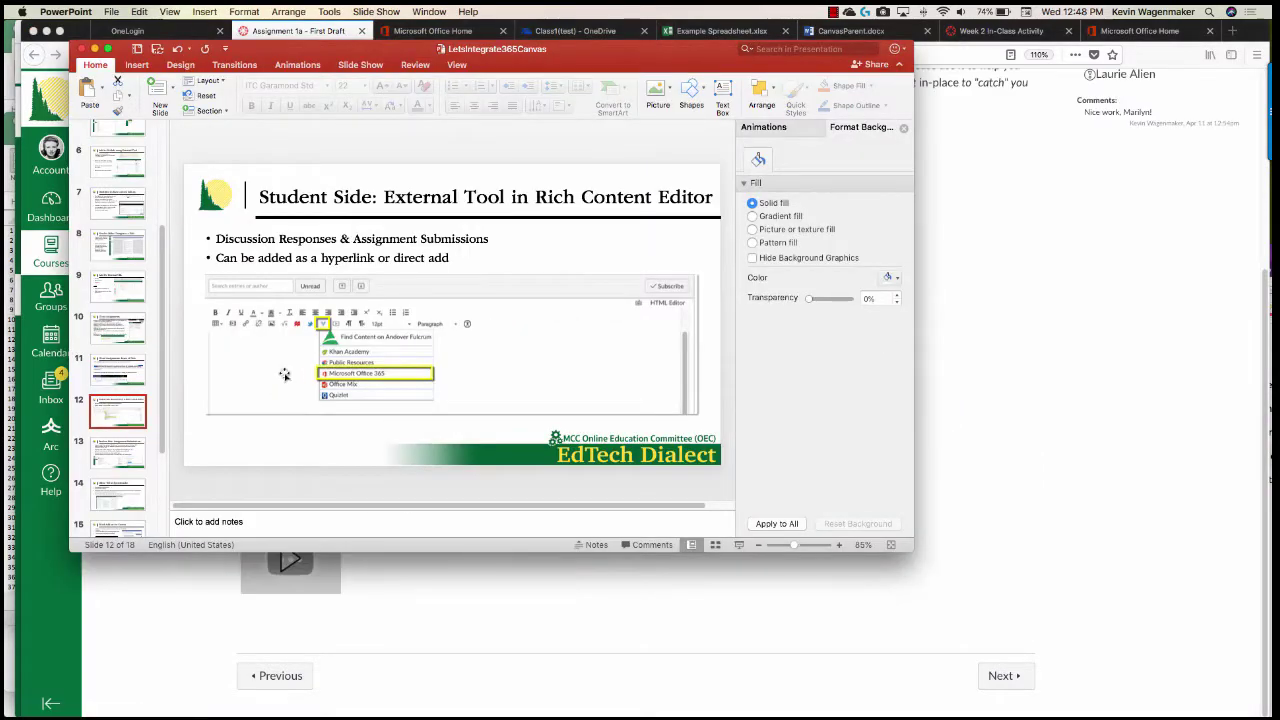
pyautogui.click(120, 450)
pyautogui.scroll(-2, 125, 420)
pyautogui.press('Down')
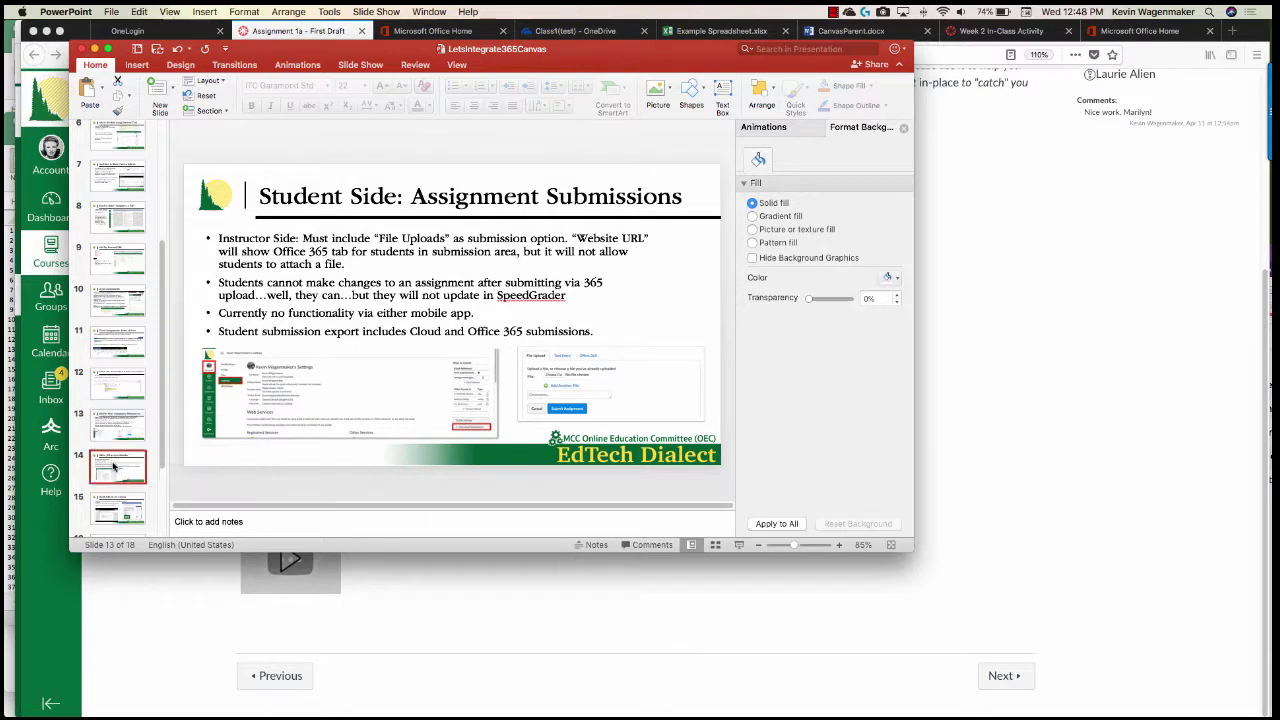
pyautogui.scroll(-1, 125, 428)
pyautogui.scroll(-1, 125, 427)
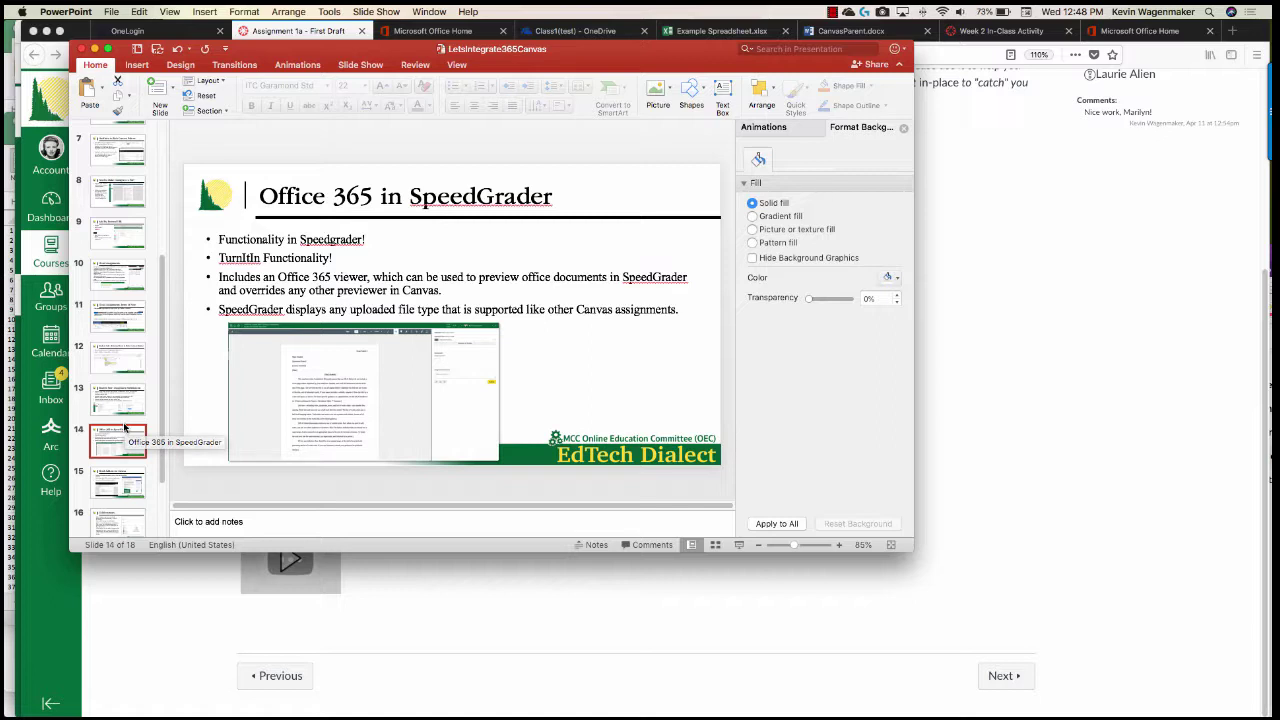
pyautogui.click(112, 477)
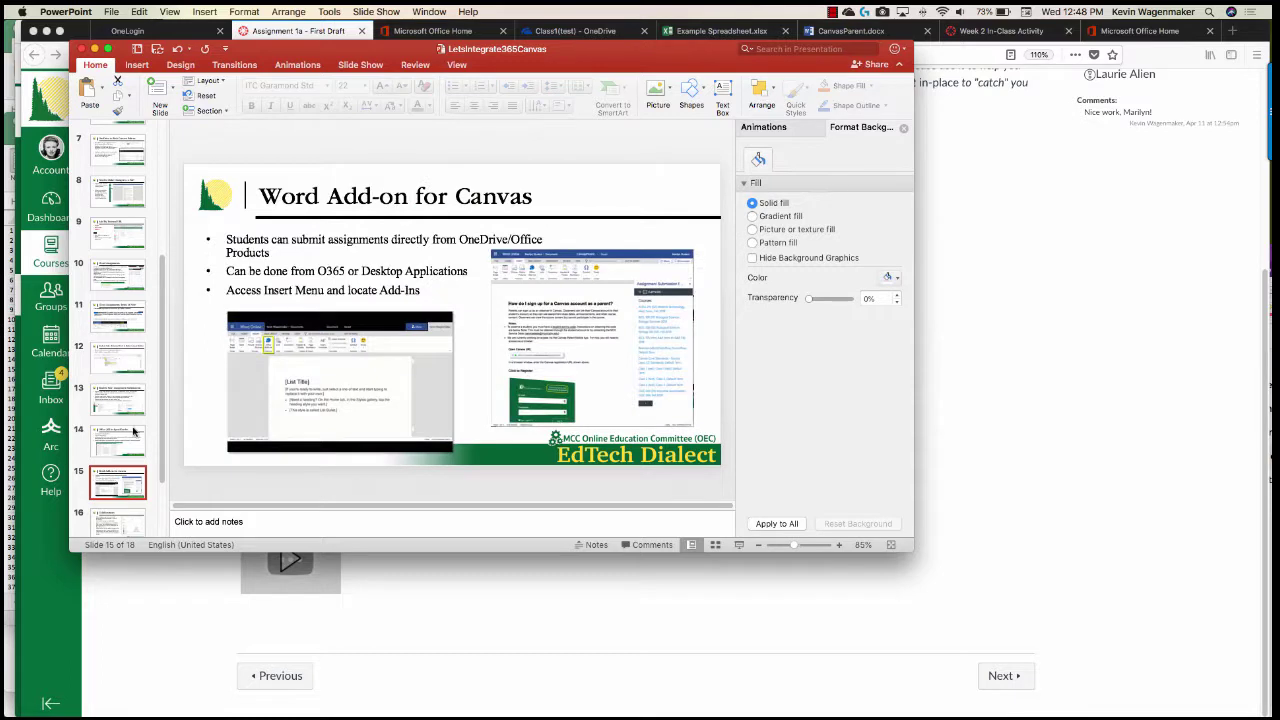
pyautogui.scroll(-1, 133, 430)
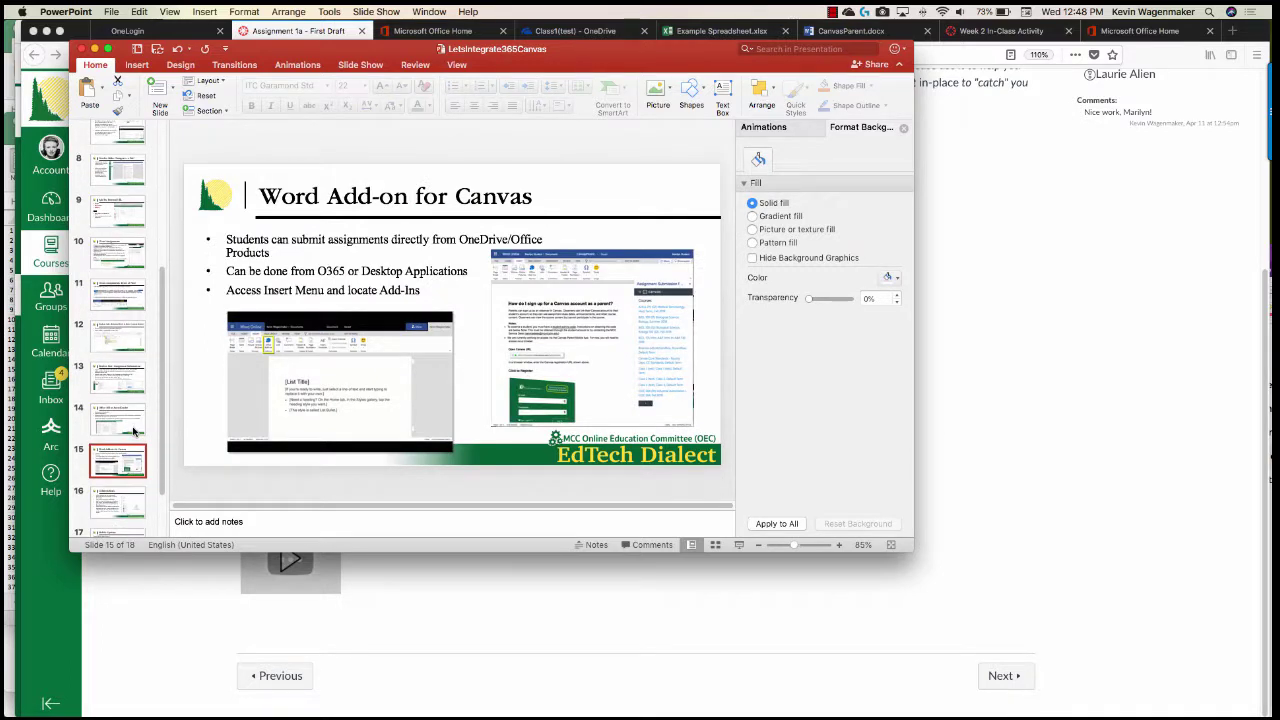
# - Switch back to Firefox and bring up CanvasParent.docx in Word Online with its Canvas assignment submission add-in
pyautogui.press('super+Tab')
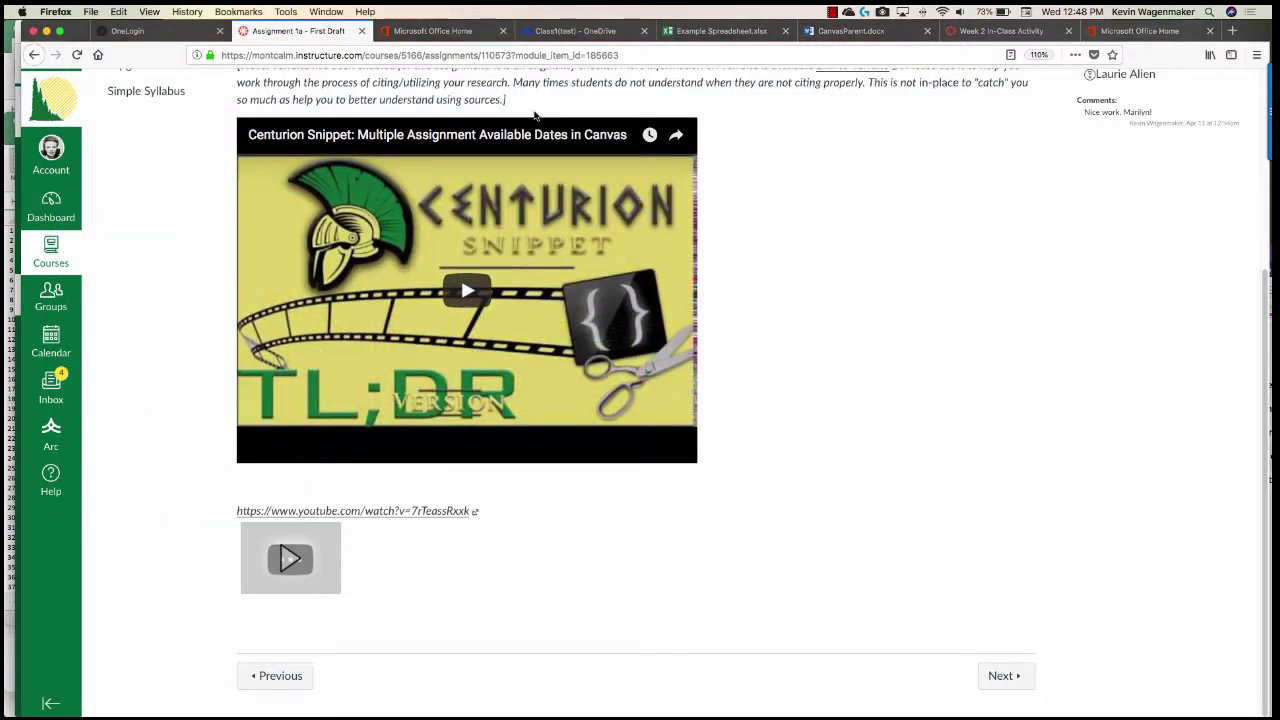
pyautogui.click(851, 31)
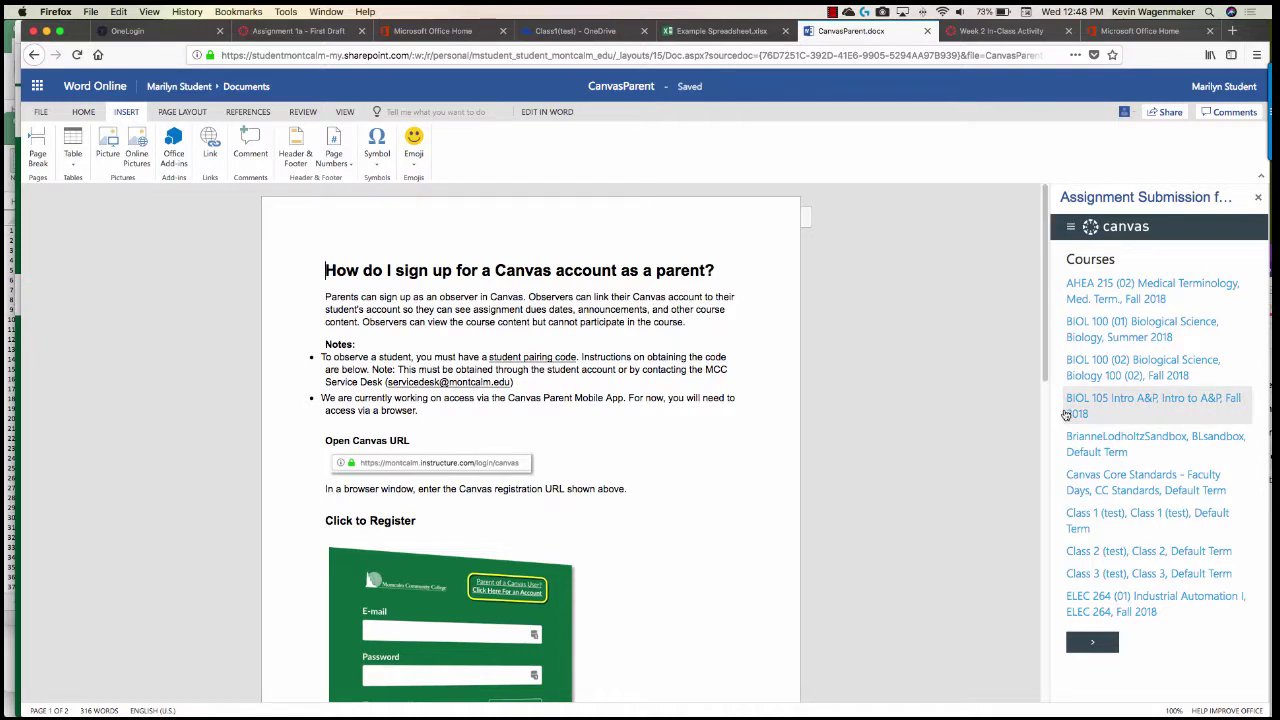
pyautogui.press('super+Tab')
pyautogui.press('super+Tab')
pyautogui.press('super+Tab')
pyautogui.press('super+Tab')
pyautogui.press('super+Tab')
pyautogui.press('super+Tab')
pyautogui.press('super+Tab')
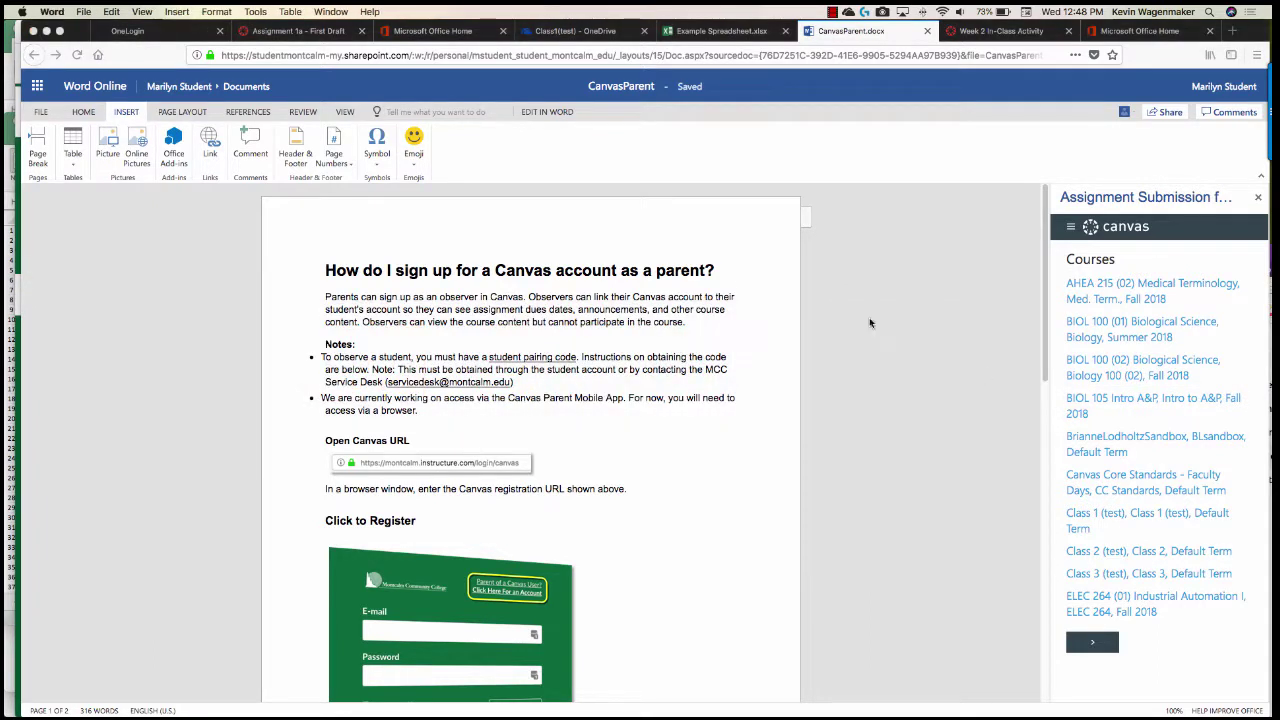
pyautogui.click(84, 11)
pyautogui.click(128, 326)
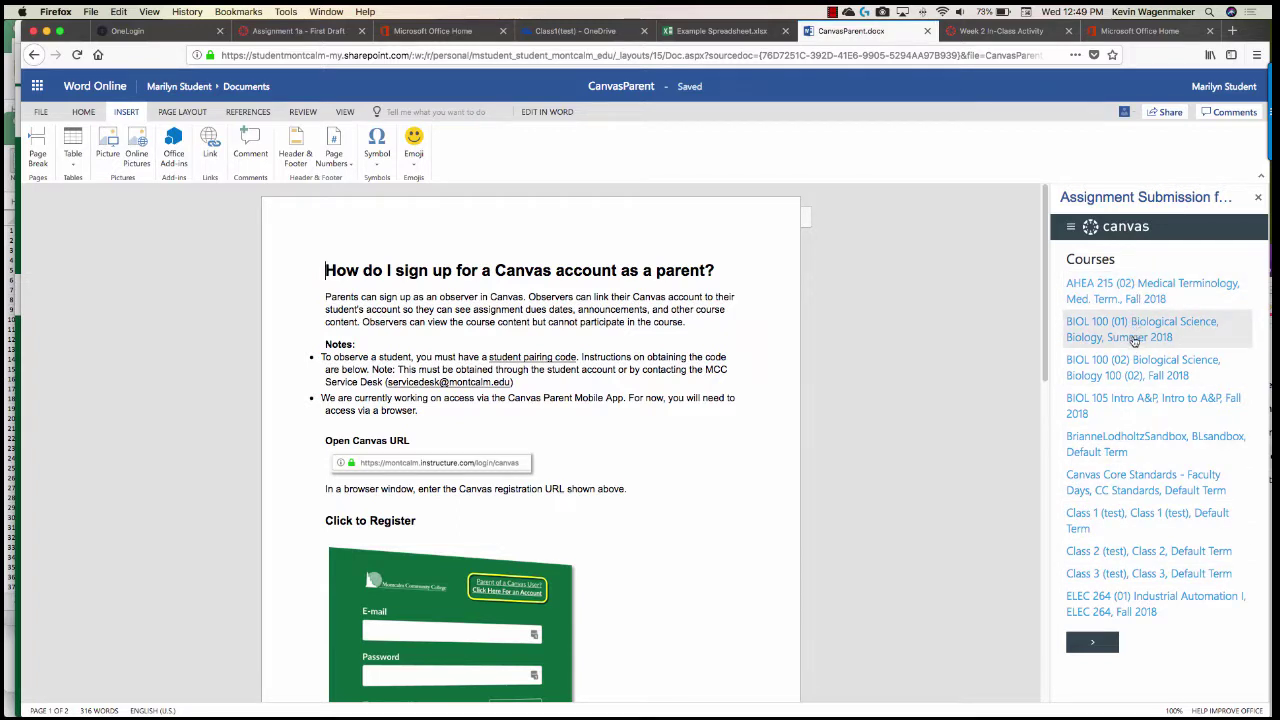
# - Expand the Class 1 (test) course in the Canvas add-in and submit CanvasParent.docx to Assignment 3
pyautogui.click(1118, 516)
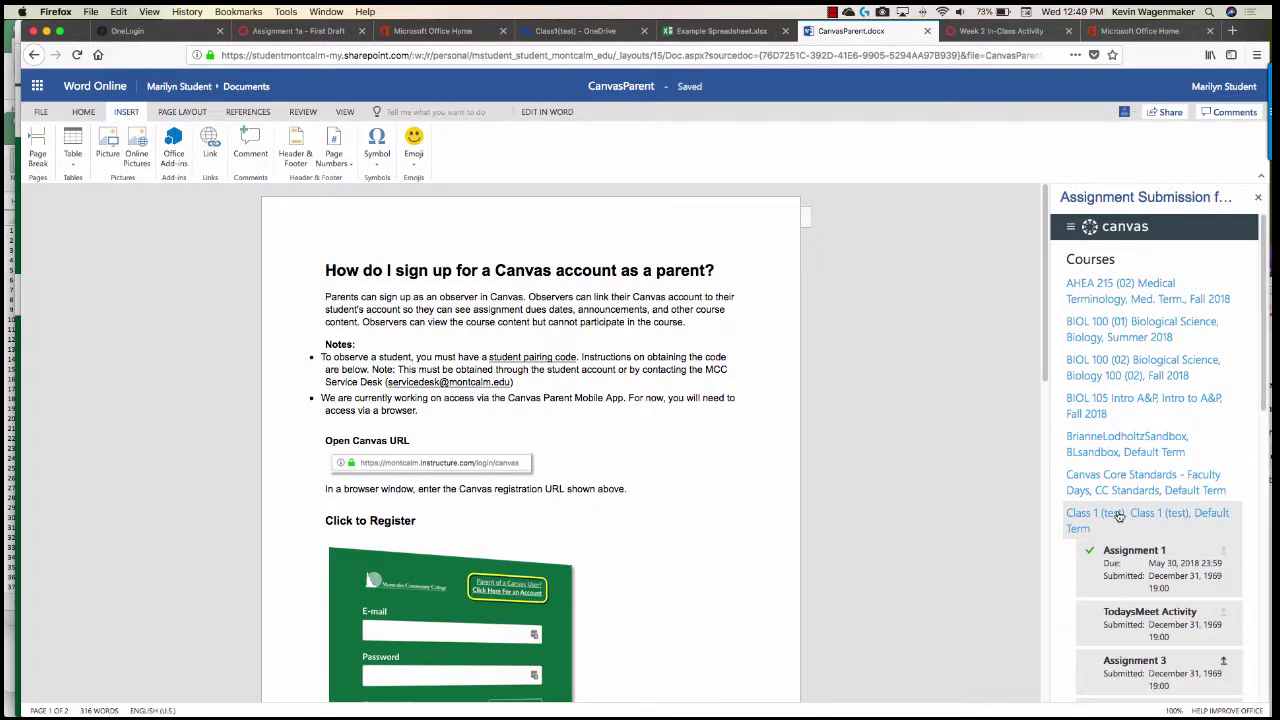
pyautogui.scroll(-5, 1118, 516)
pyautogui.scroll(-3, 1118, 516)
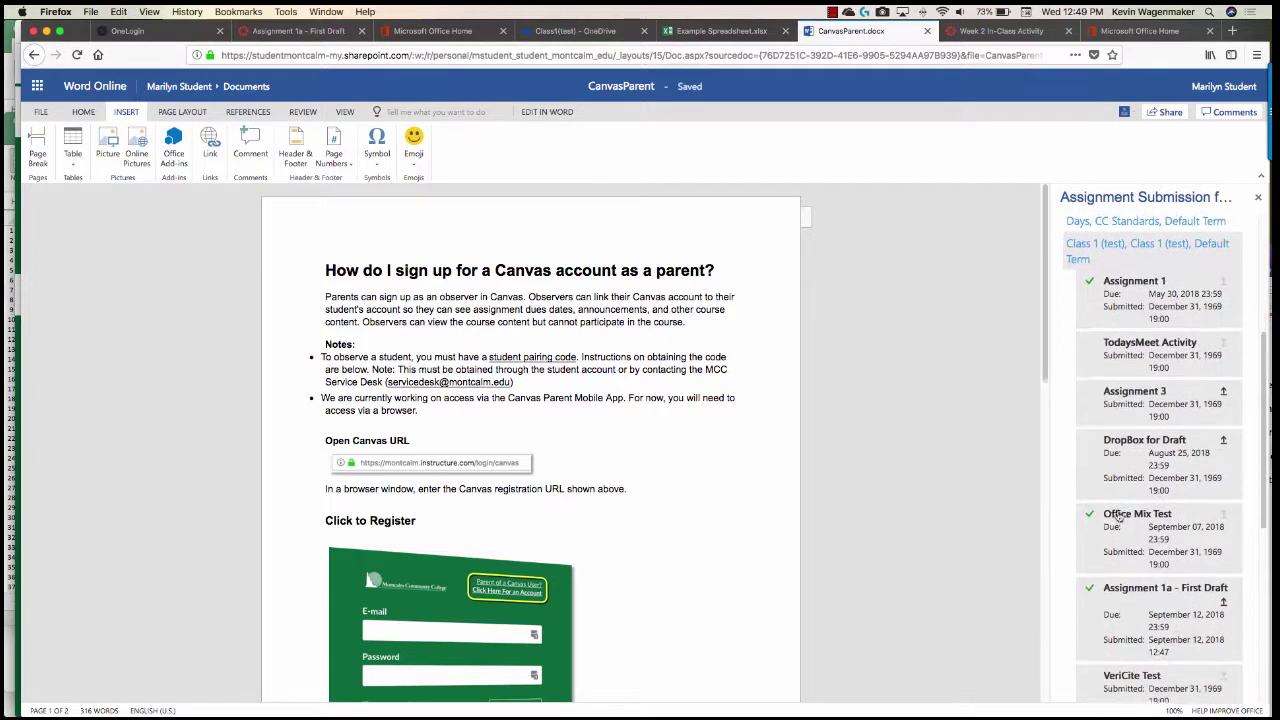
pyautogui.scroll(-1, 1118, 516)
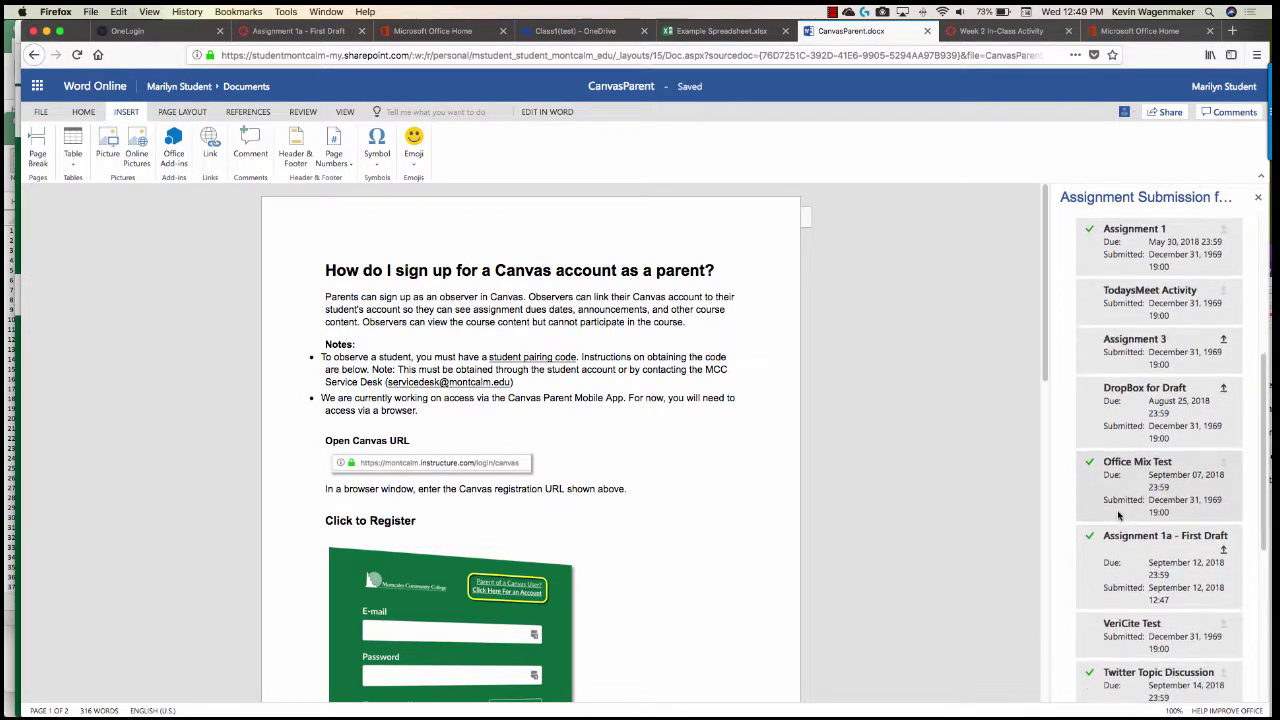
pyautogui.click(1224, 343)
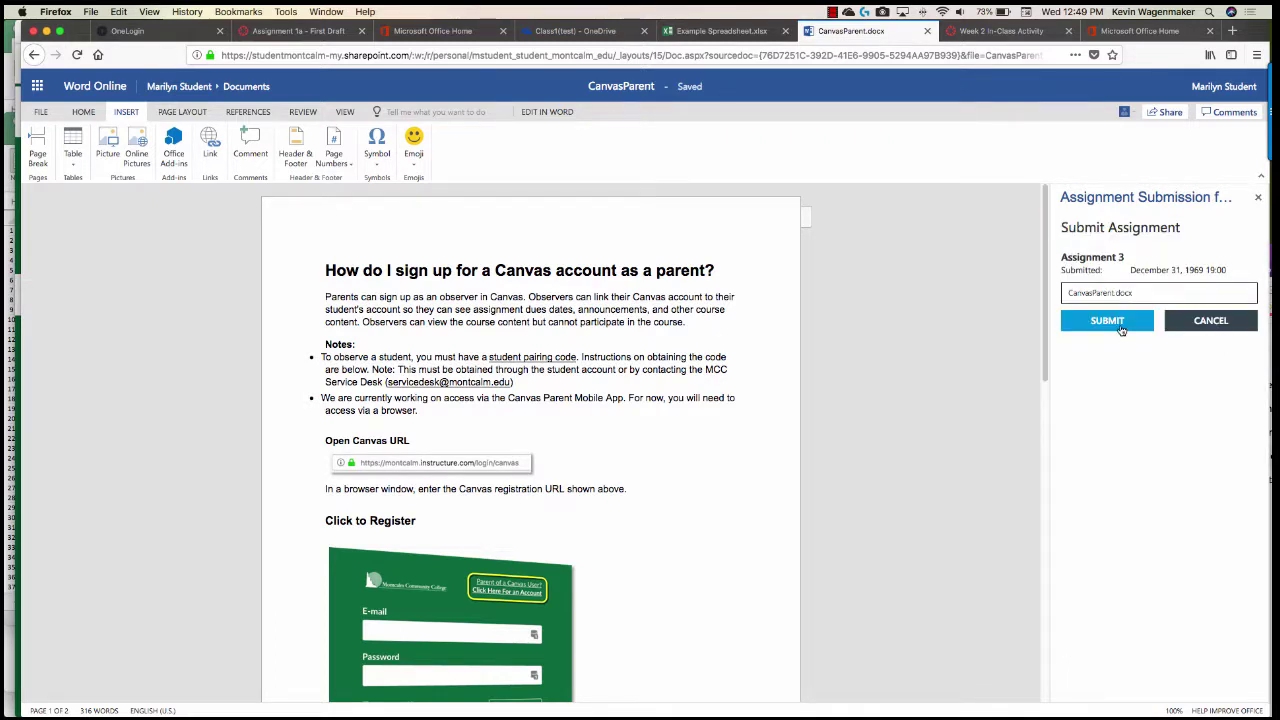
pyautogui.click(1121, 330)
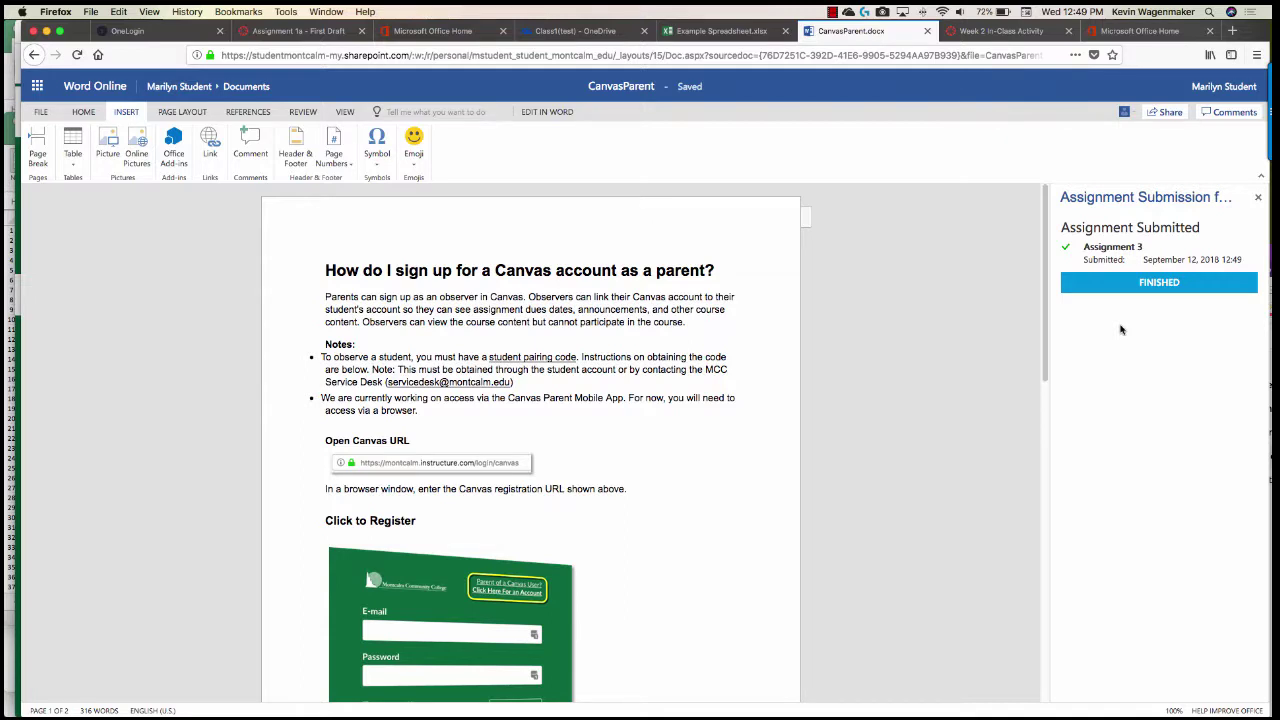
# - Switch to PowerPoint and show the slides "Collaborations" and "Mobile Options"
pyautogui.press('super+Tab')
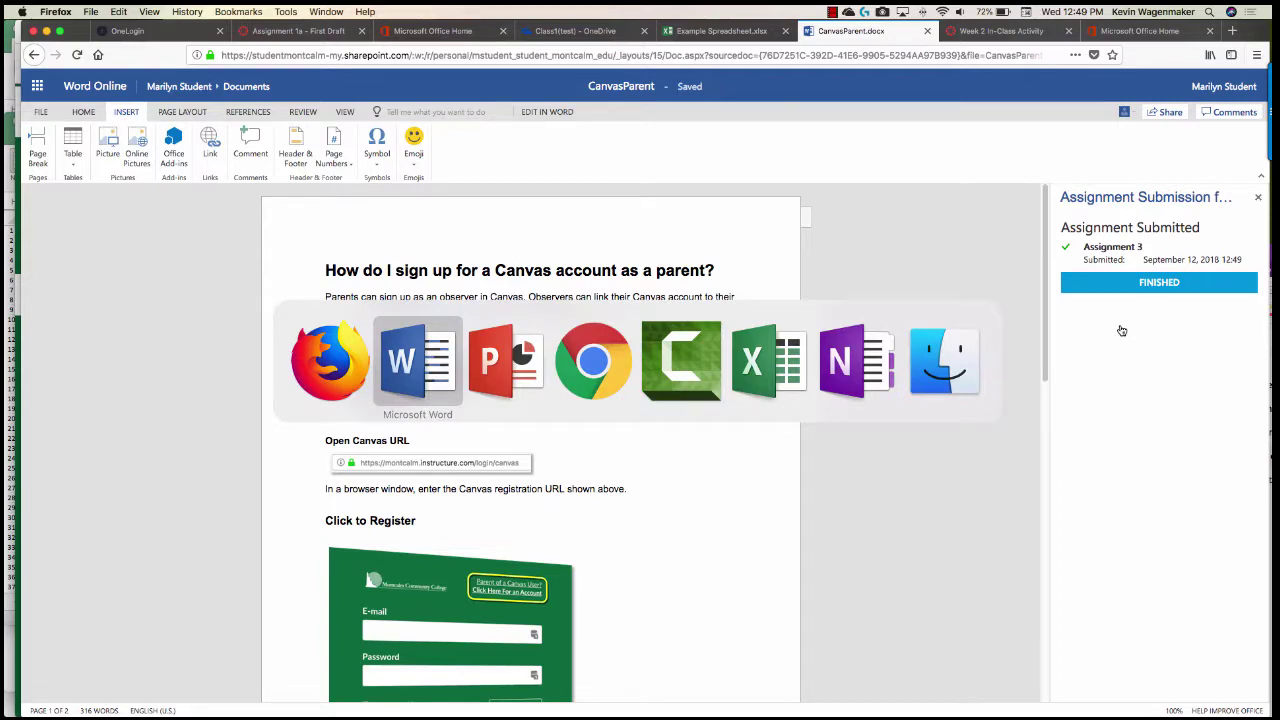
pyautogui.press('super+Tab')
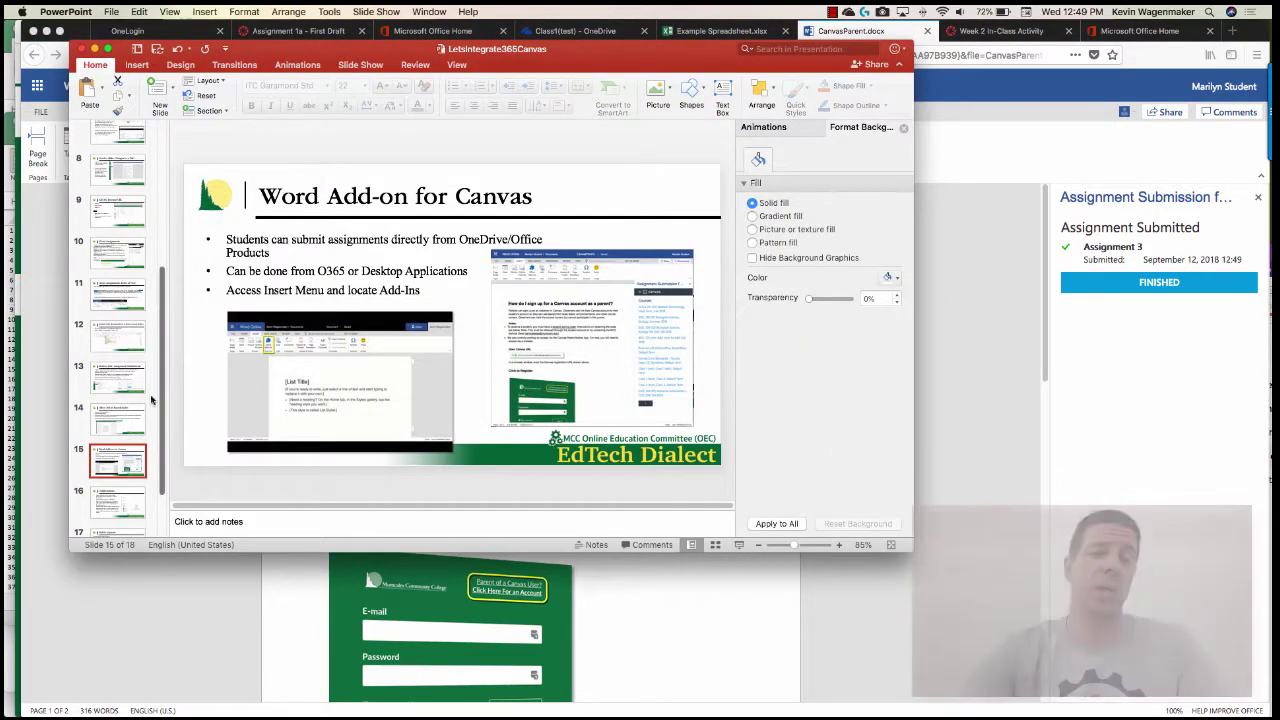
pyautogui.scroll(-2, 123, 435)
pyautogui.click(123, 434)
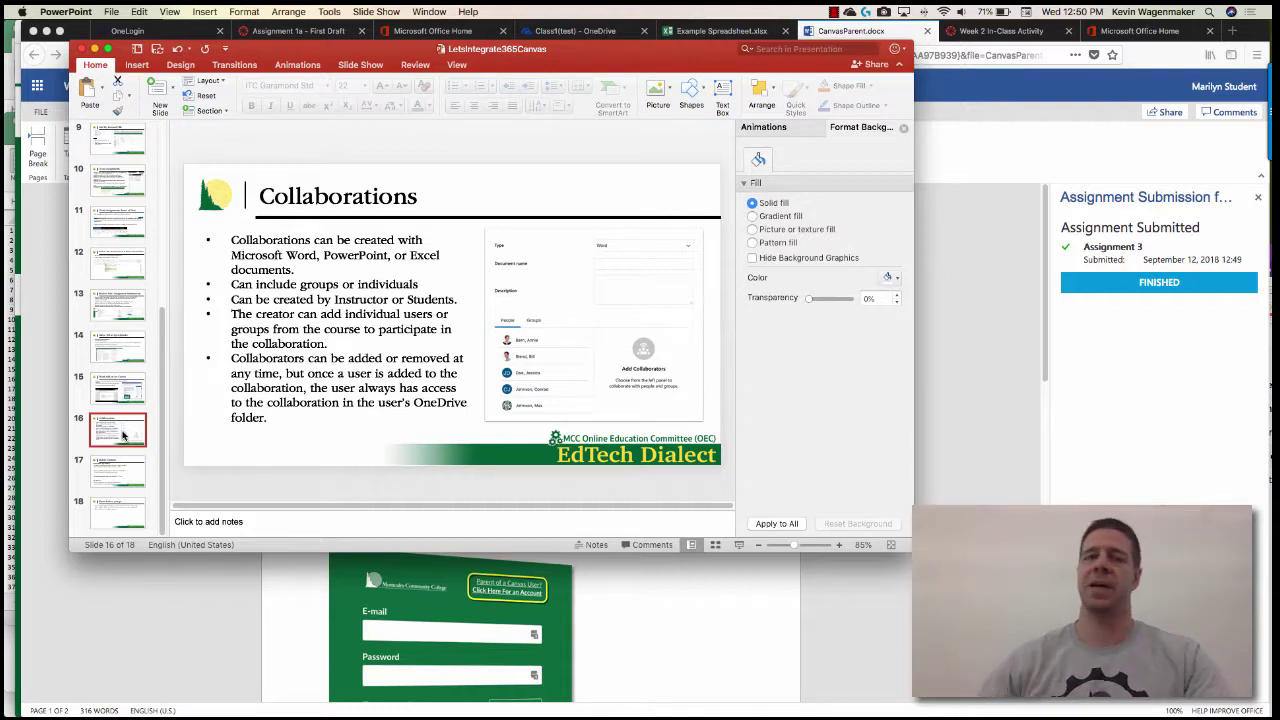
pyautogui.click(116, 470)
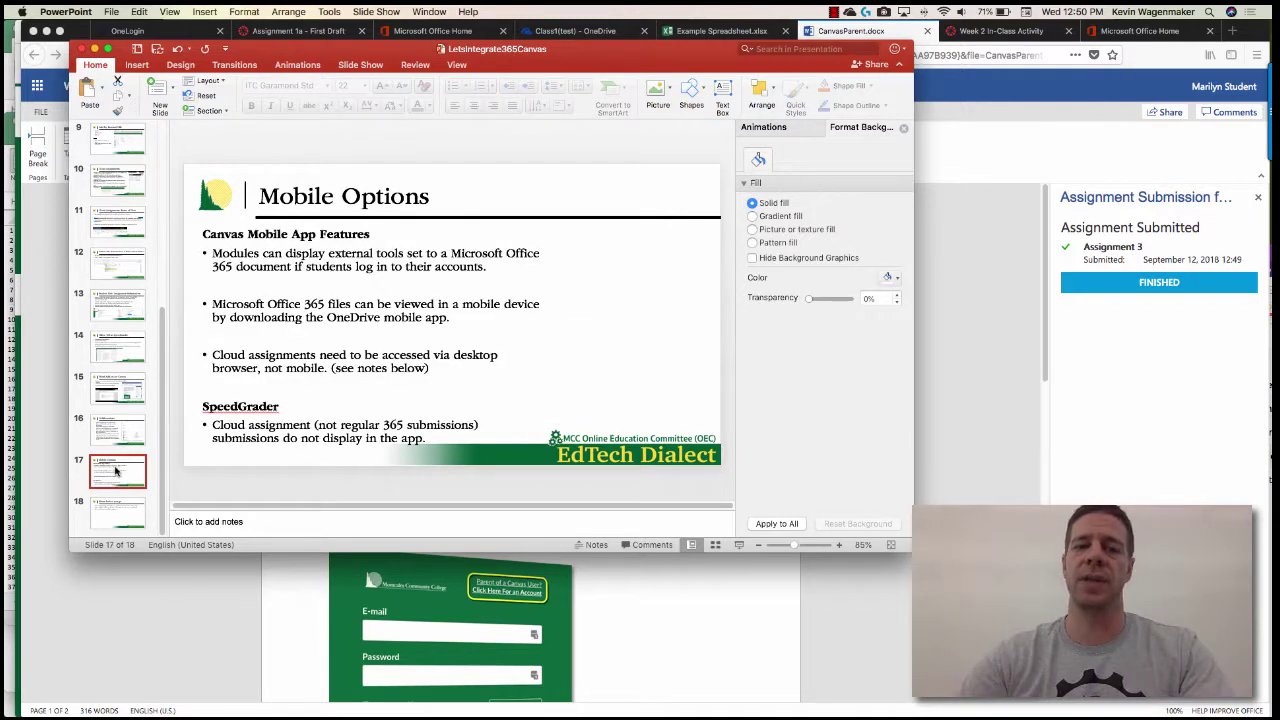